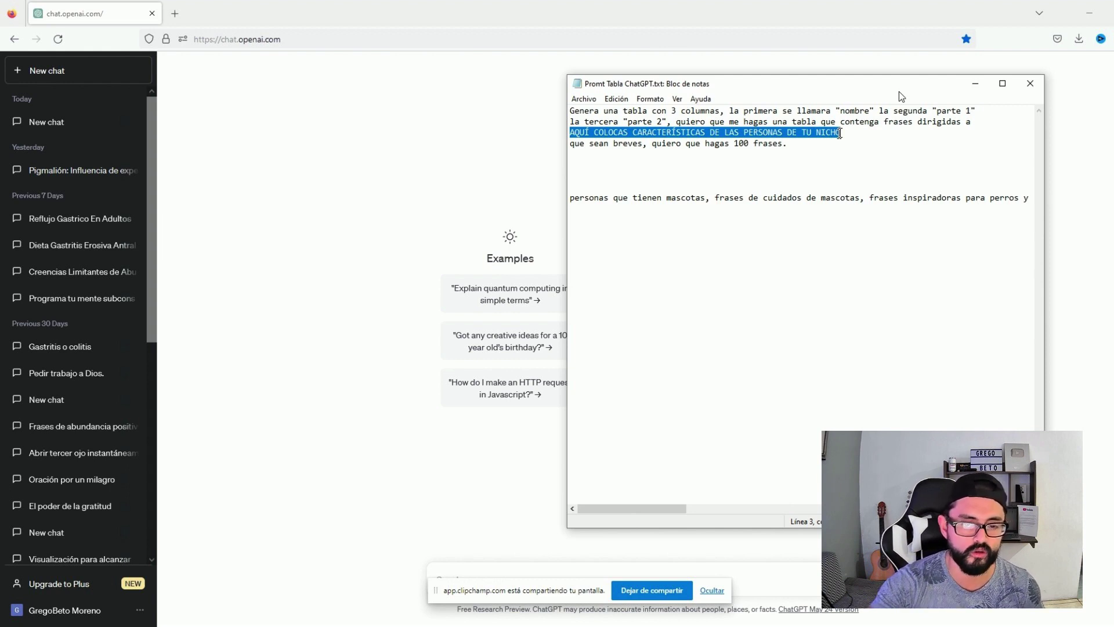
# - Replace the niche placeholder line in the prompt with the pet-owner description cut from the lower line of the note
pyautogui.moveTo(571, 203); pyautogui.dragTo(1042, 200)
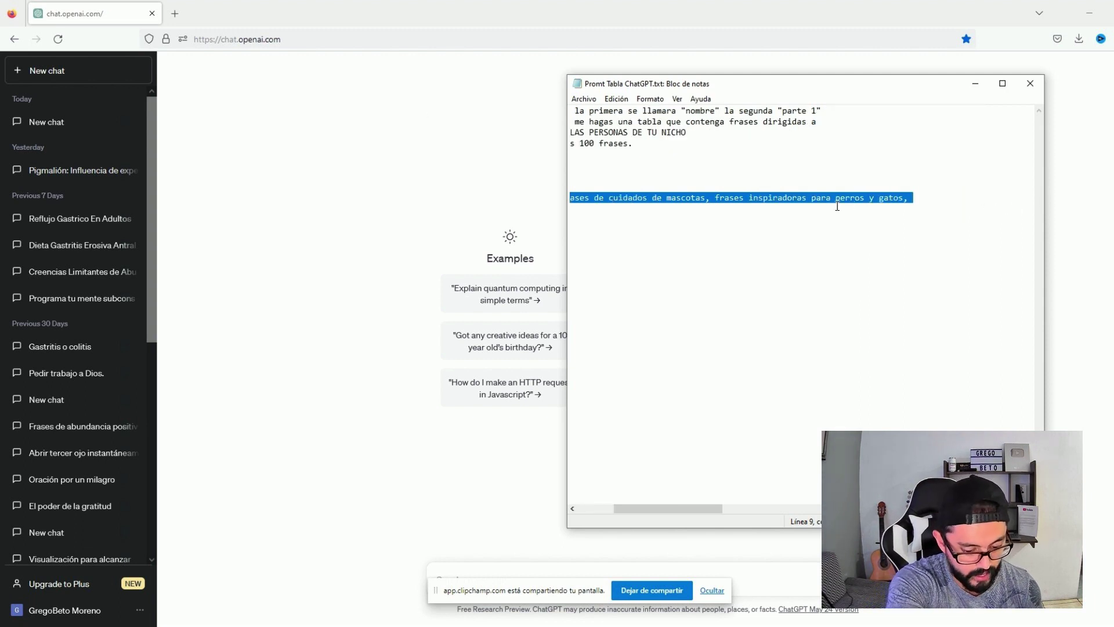
pyautogui.press('Delete')
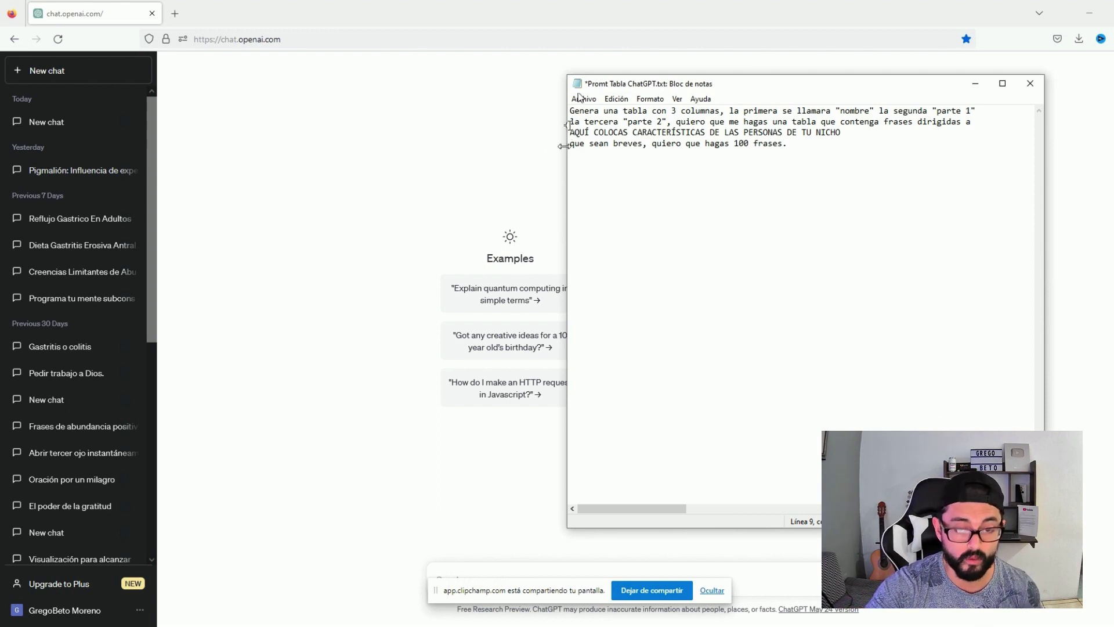
pyautogui.moveTo(569, 132); pyautogui.dragTo(845, 132)
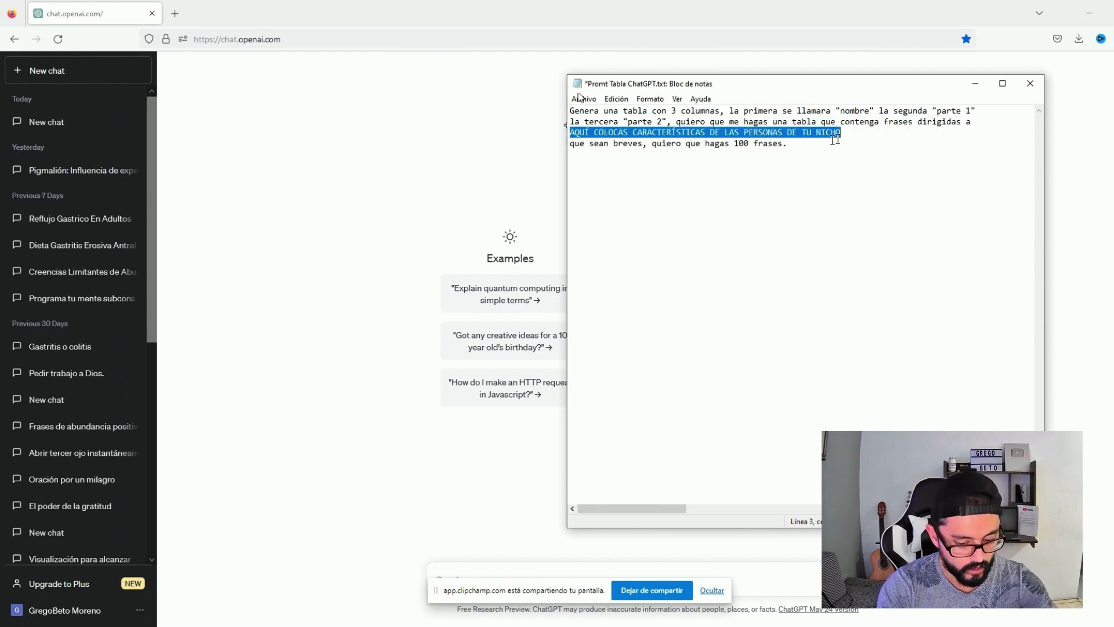
pyautogui.hotkey('ctrl', 'v')
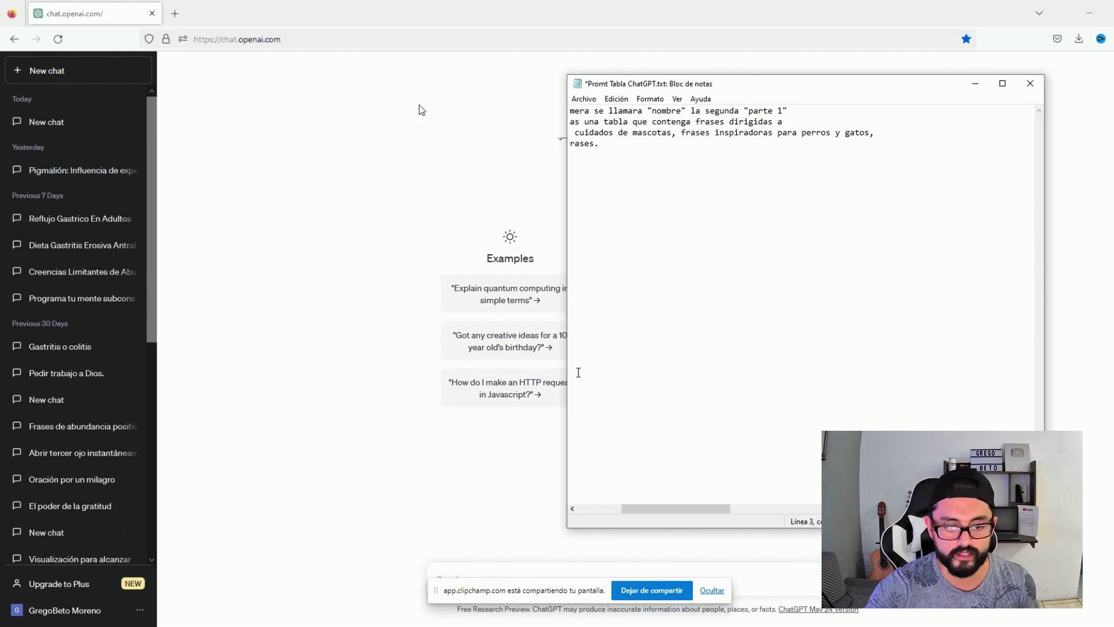
pyautogui.moveTo(644, 508); pyautogui.dragTo(601, 508)
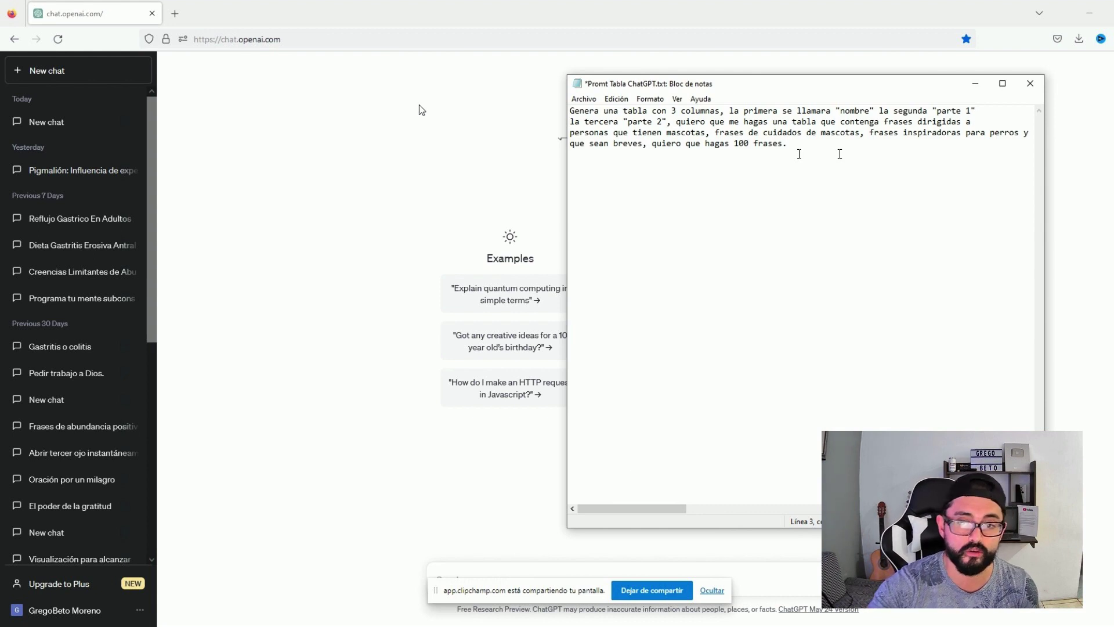
# - Copy the entire prompt text from the note and minimize the Notepad window
pyautogui.moveTo(798, 153); pyautogui.dragTo(572, 114)
pyautogui.rightClick(597, 116)
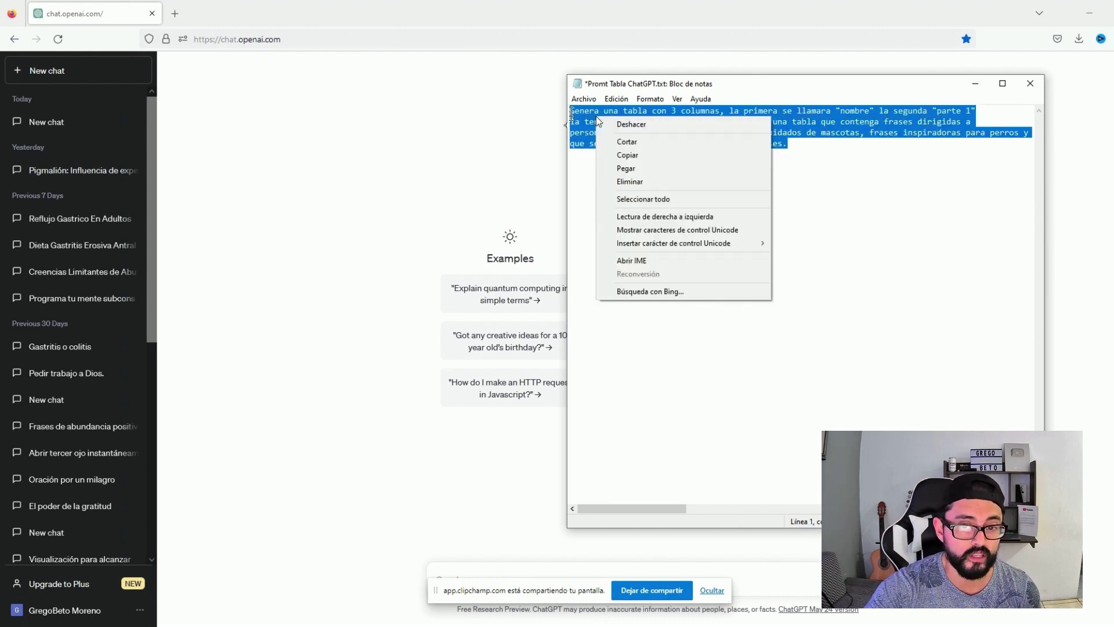
pyautogui.click(634, 155)
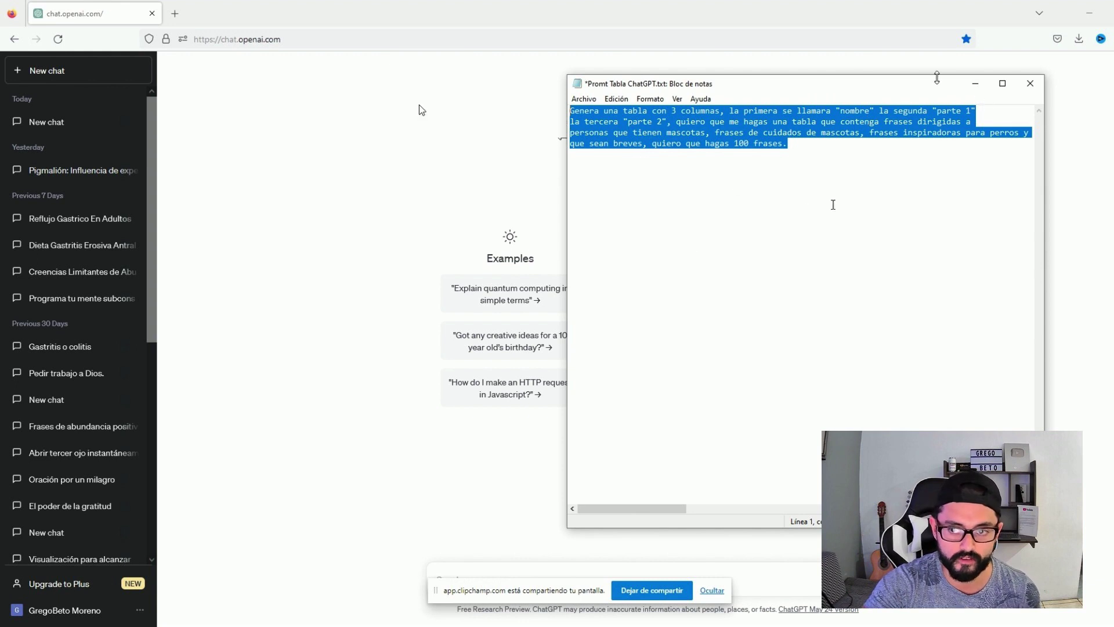
pyautogui.click(974, 83)
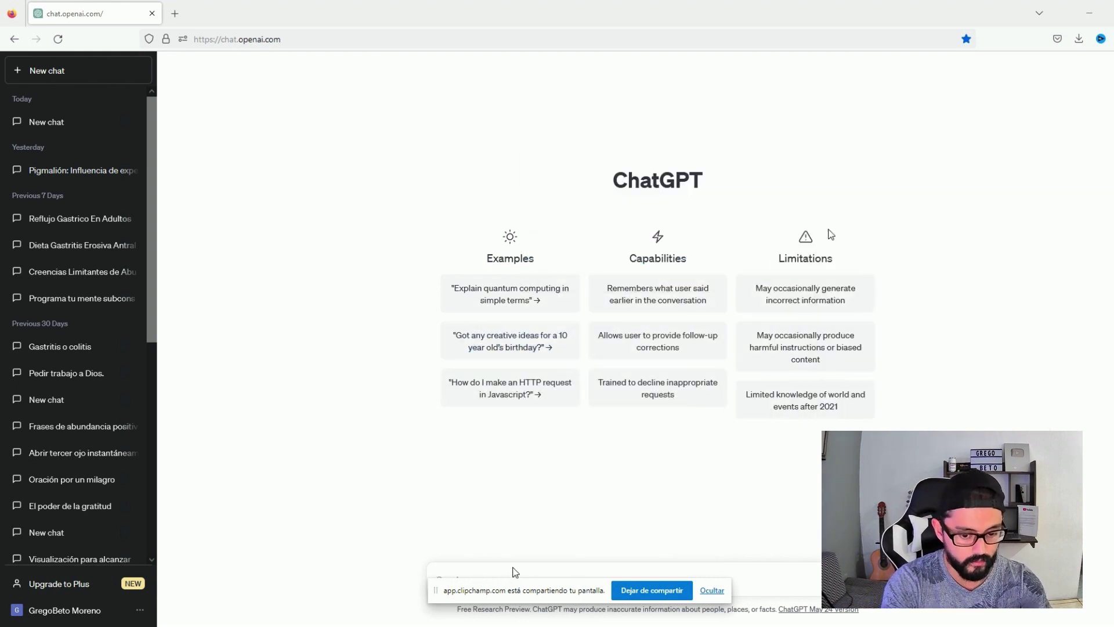
# - Send the copied prompt for 100 pet phrases to ChatGPT and have it continue generating the table
pyautogui.click(718, 591)
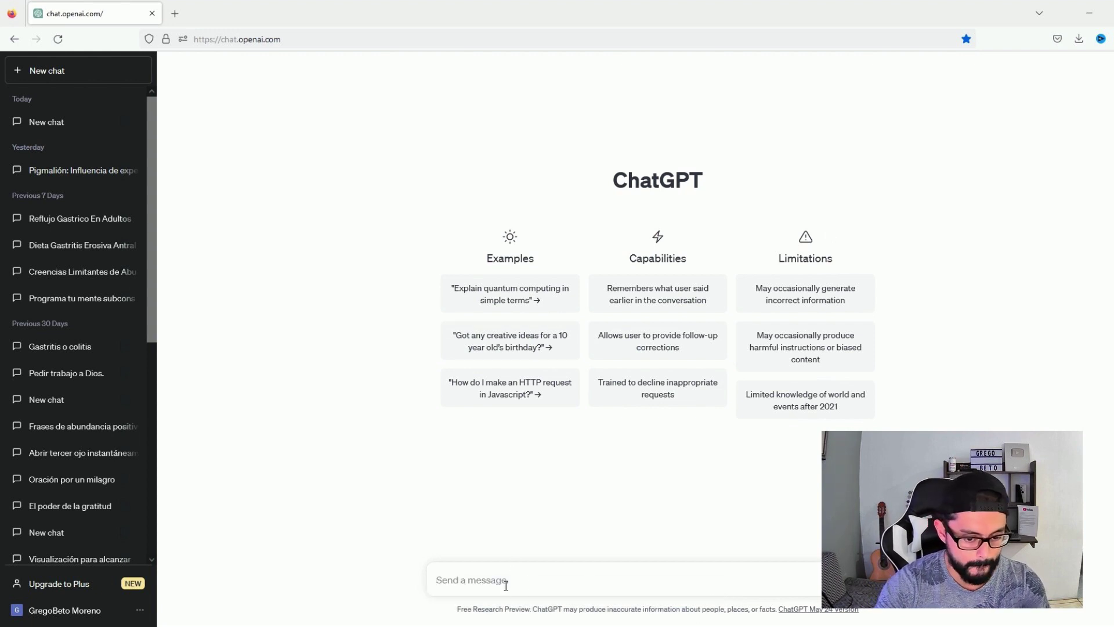
pyautogui.hotkey('ctrl', 'v')
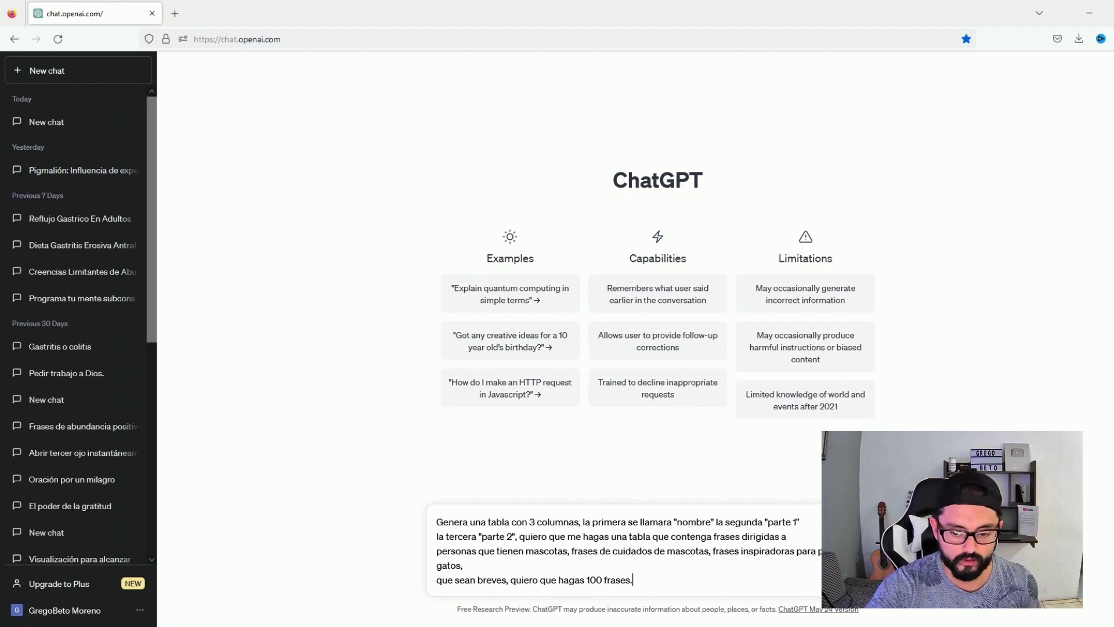
pyautogui.press('Return')
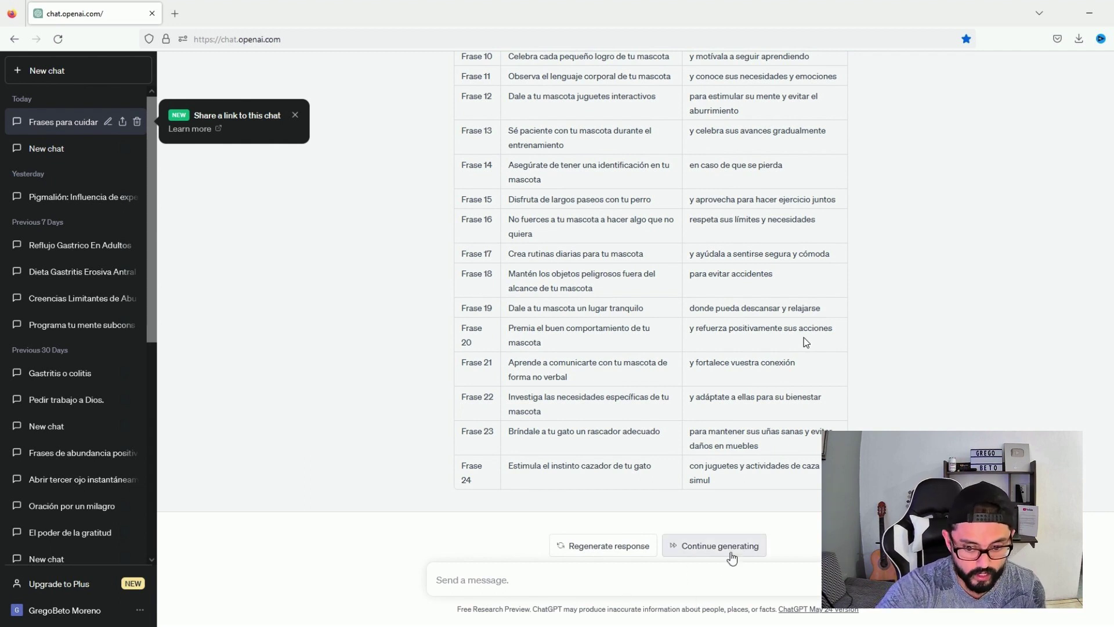
pyautogui.click(731, 548)
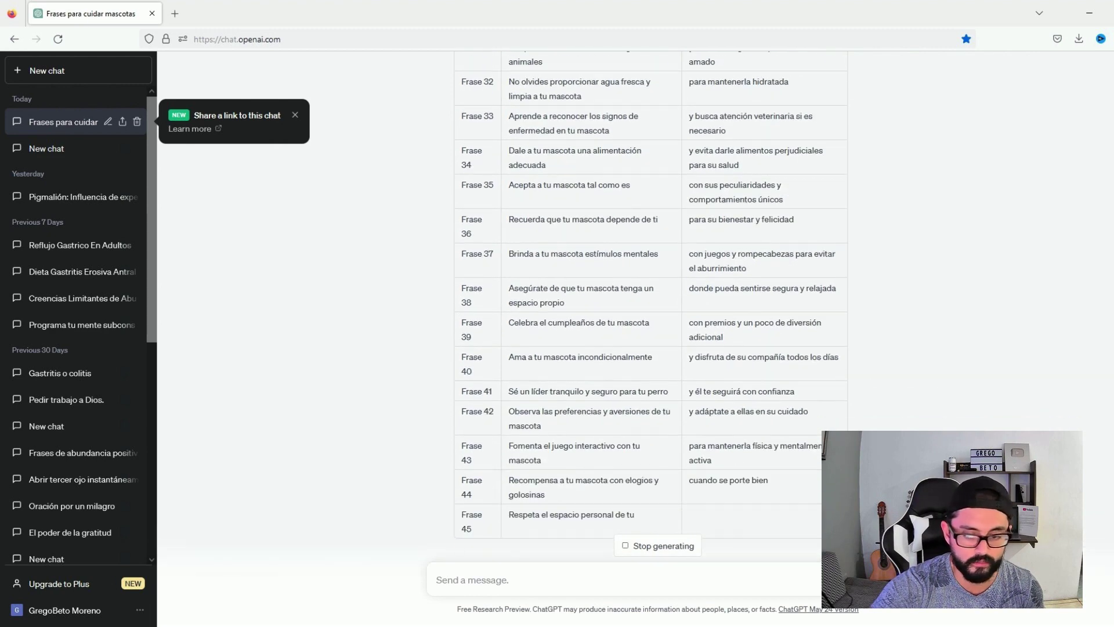
# - Review the generated table of pet phrases from its first row to its last, checking the Nombre, Parte 1 and Parte 2 columns
pyautogui.scroll(10, 650, 302)
pyautogui.scroll(6, 649, 301)
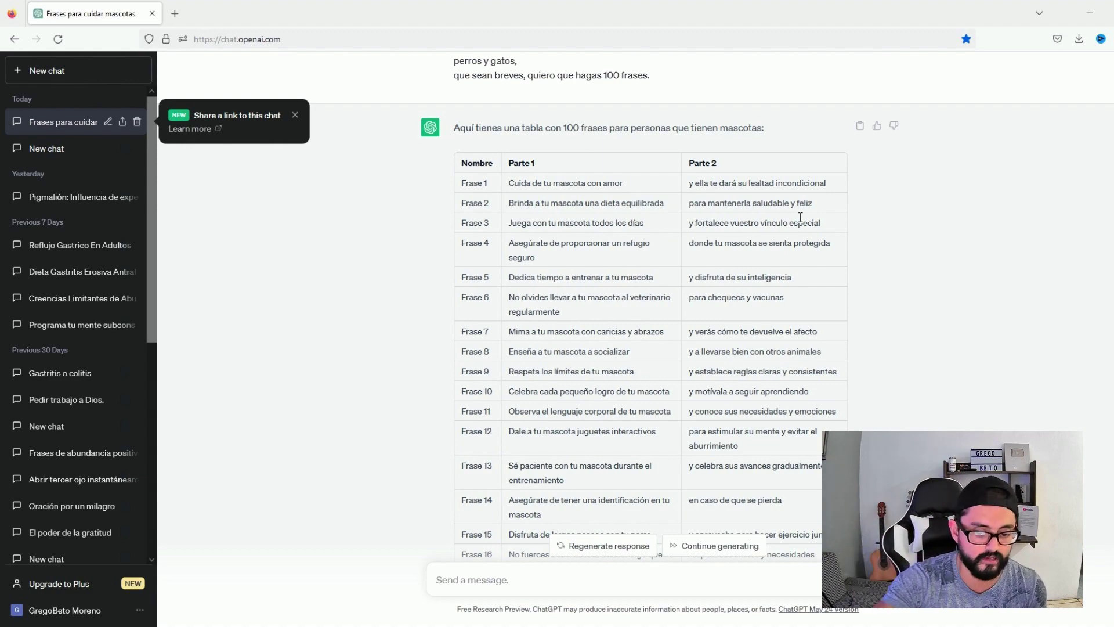
pyautogui.scroll(-15, 696, 502)
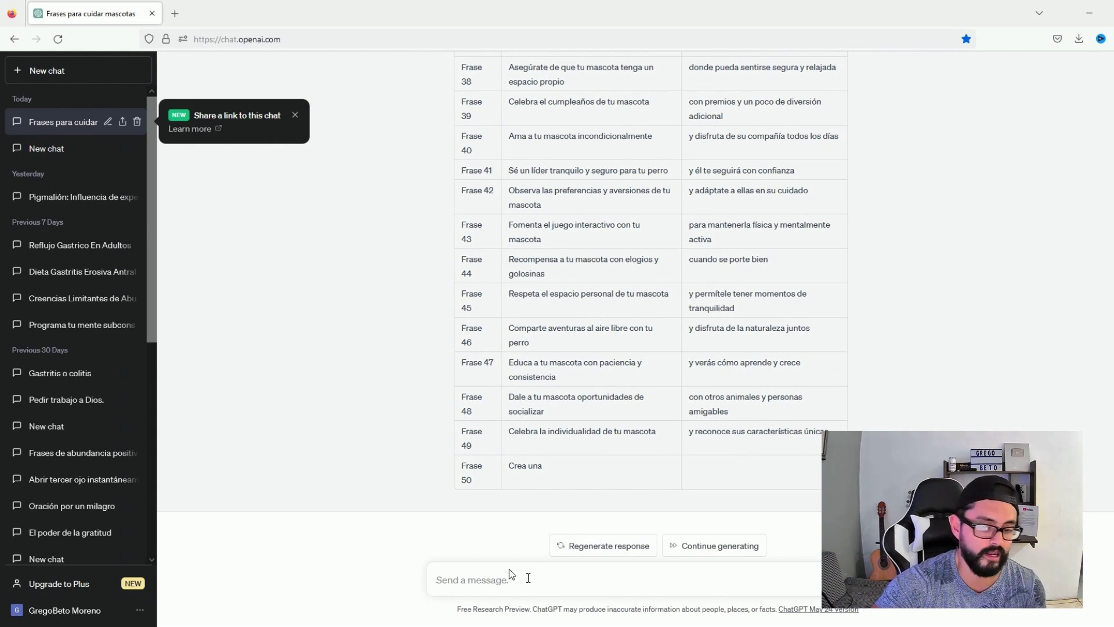
pyautogui.scroll(4, 565, 452)
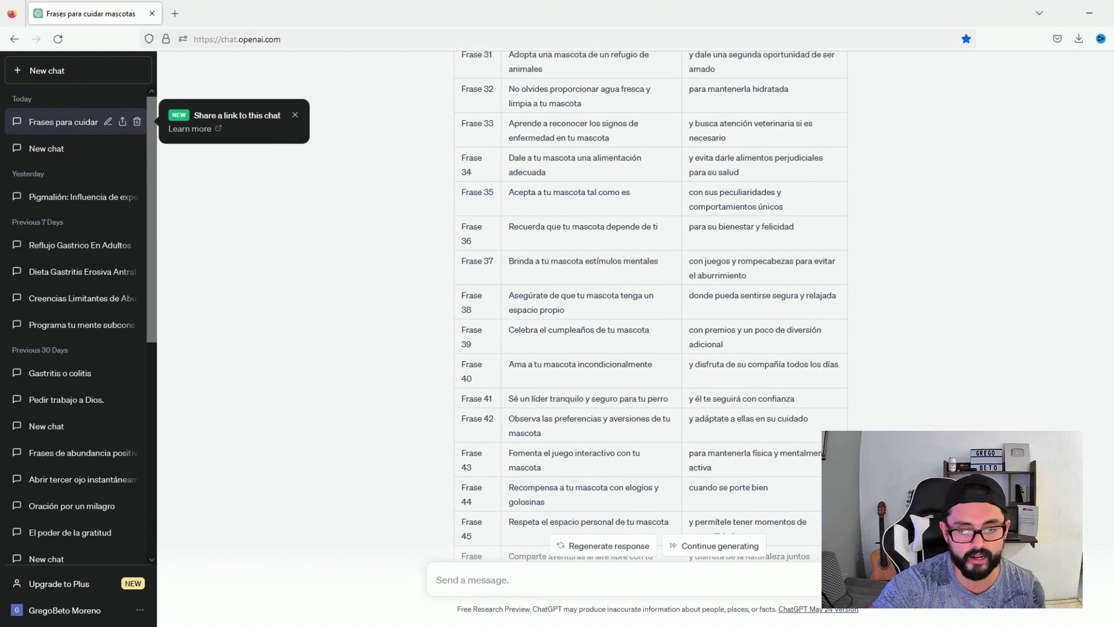
pyautogui.scroll(15, 581, 435)
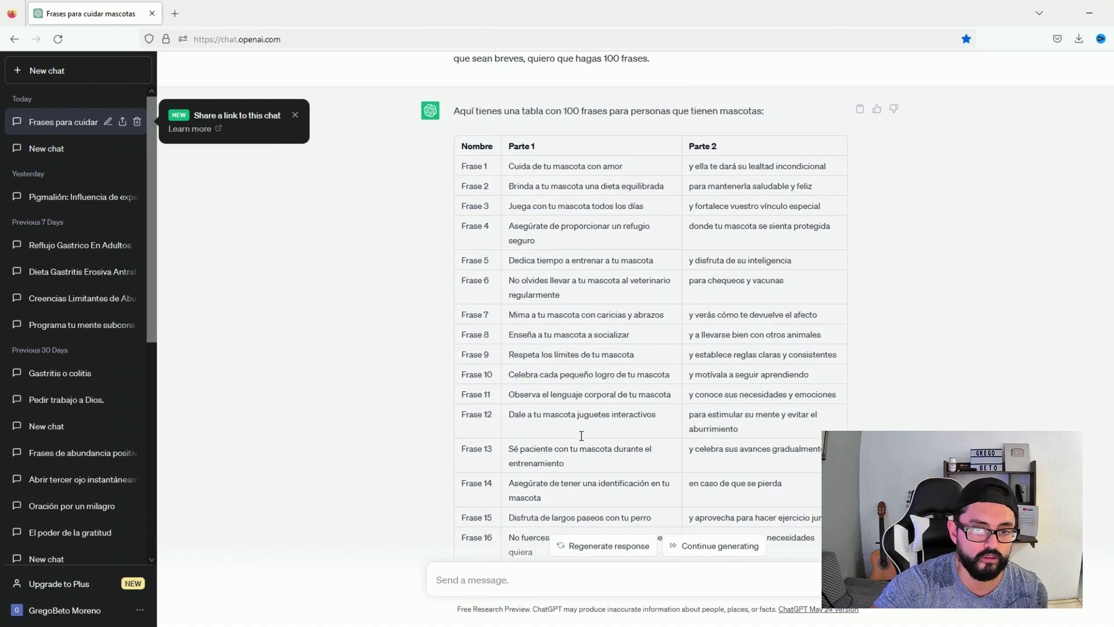
pyautogui.scroll(-3, 582, 435)
pyautogui.scroll(3, 568, 383)
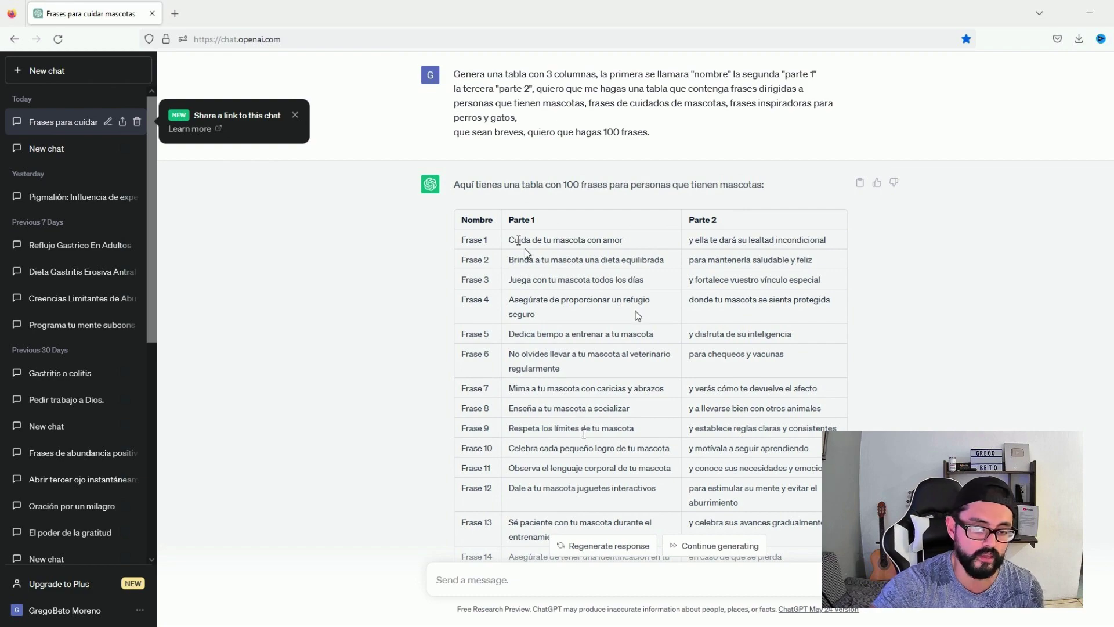
pyautogui.scroll(-20, 632, 325)
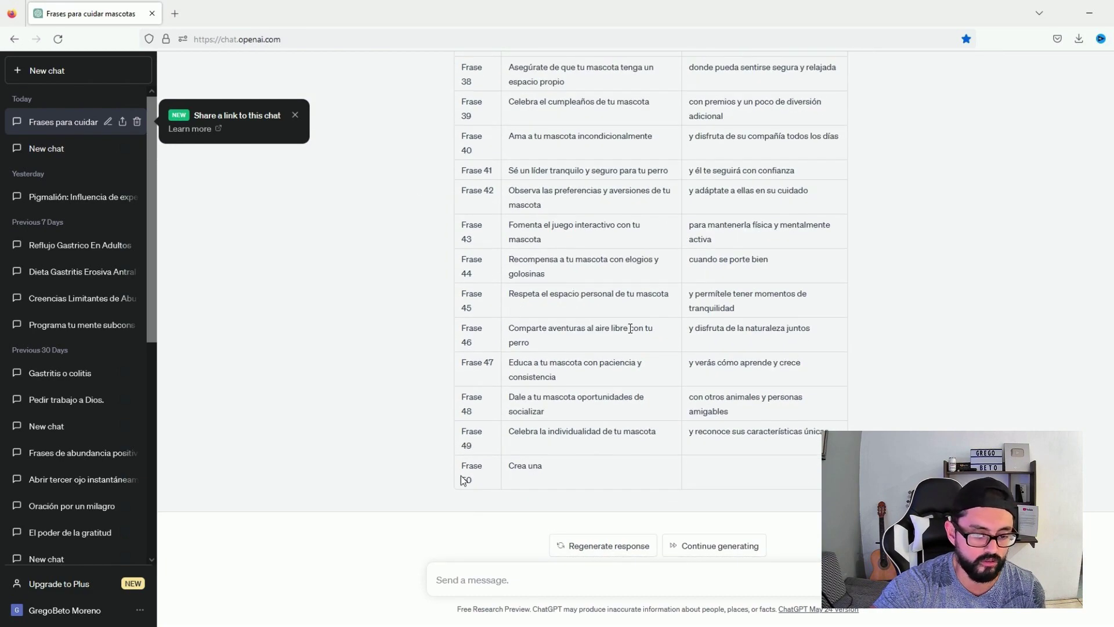
pyautogui.scroll(15, 528, 443)
pyautogui.scroll(5, 528, 442)
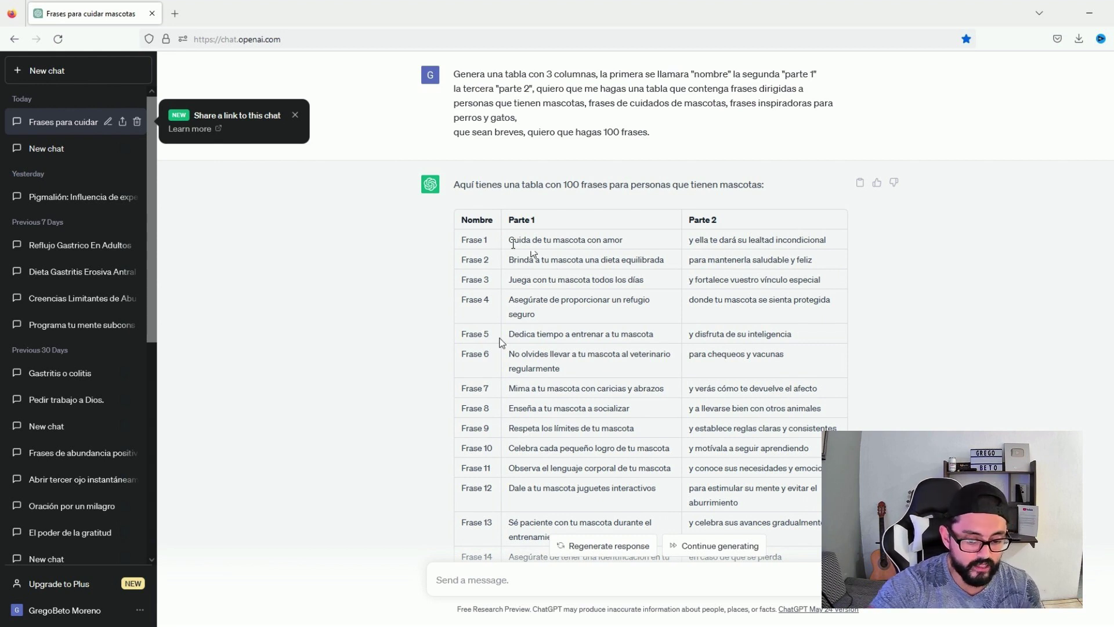
# - Switch to CreateStudioPro and create a new project from scratch in the vertical format with the Stories preset
pyautogui.moveTo(556, 625)
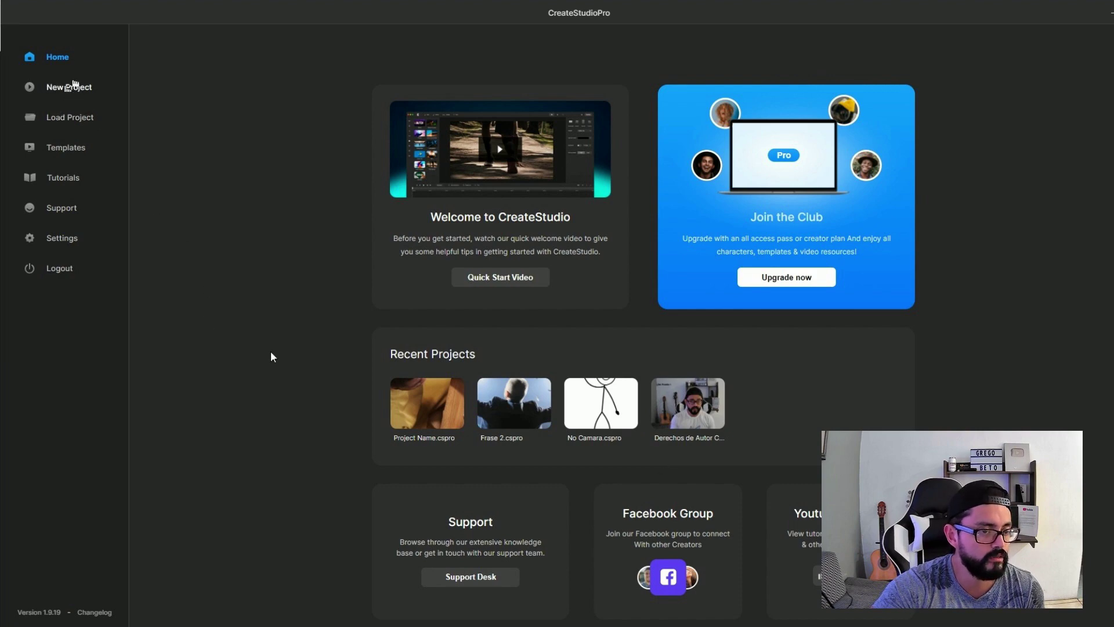
pyautogui.click(74, 87)
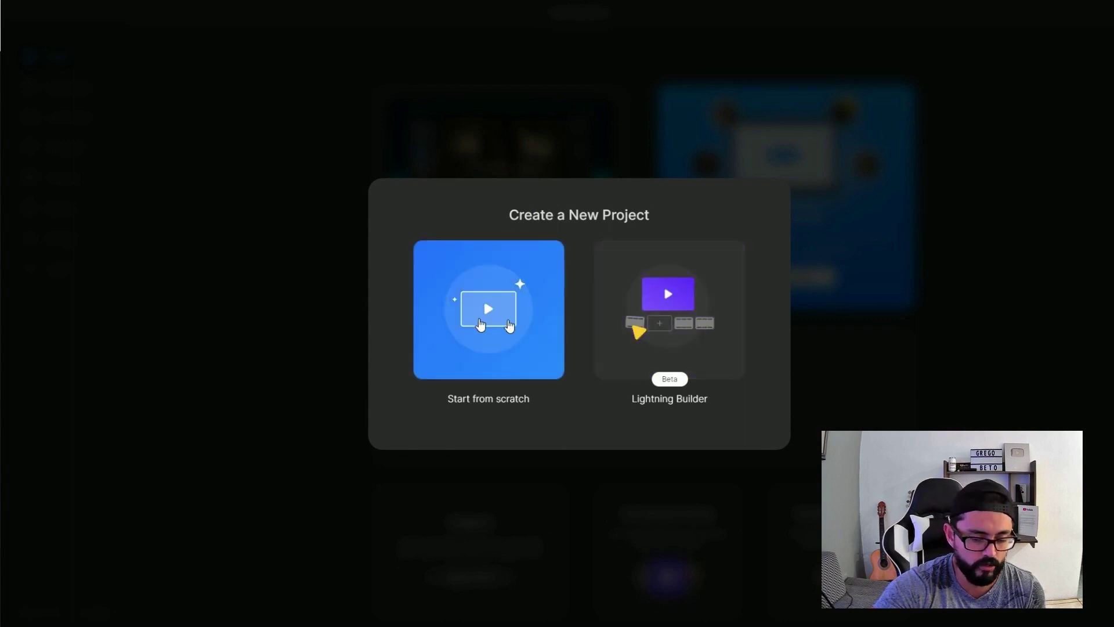
pyautogui.click(508, 326)
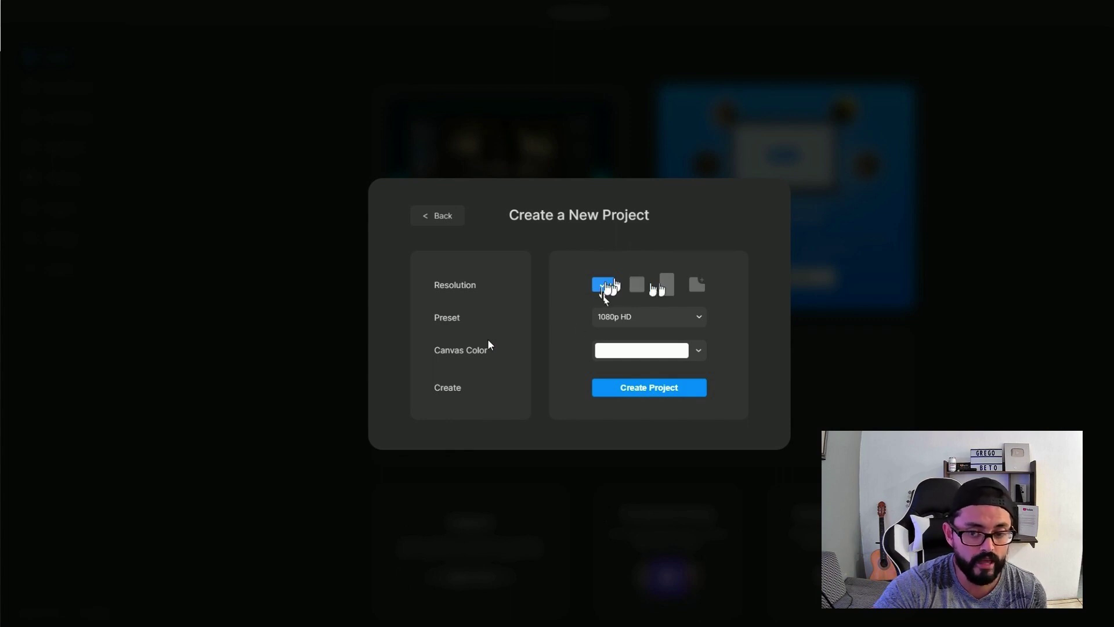
pyautogui.click(667, 287)
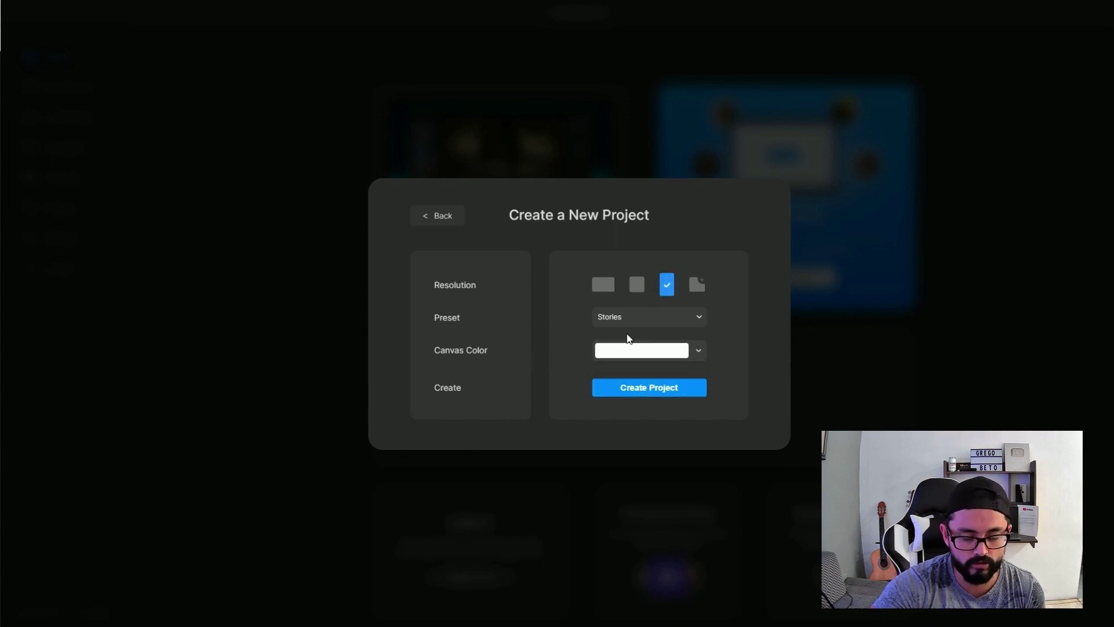
pyautogui.click(656, 392)
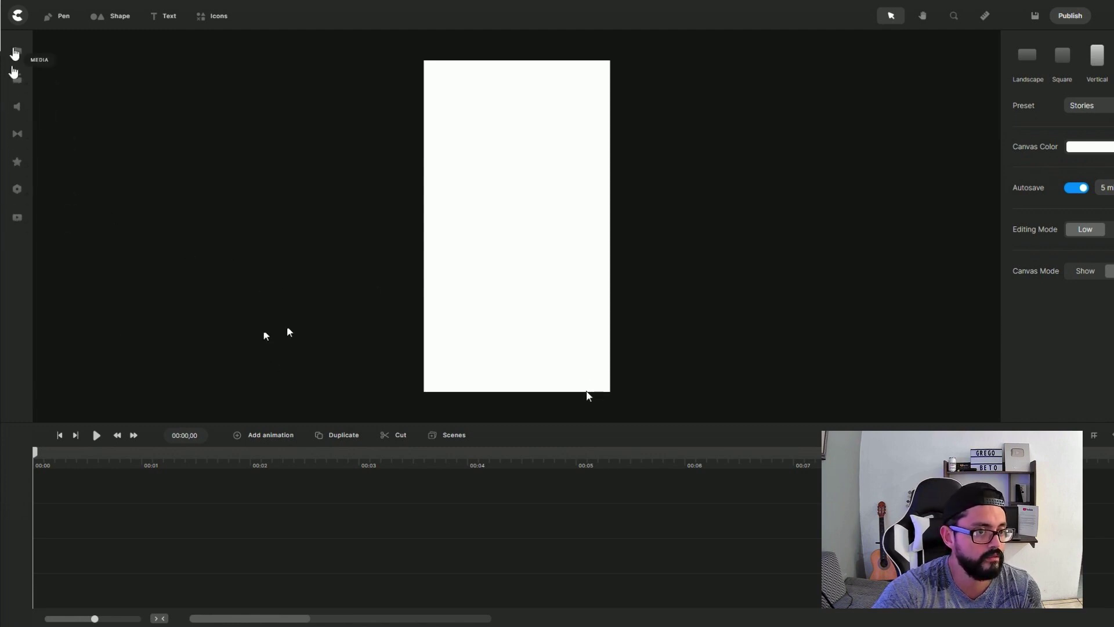
# - Search the Pexels media library for "pets" and show videos instead of images
pyautogui.click(16, 53)
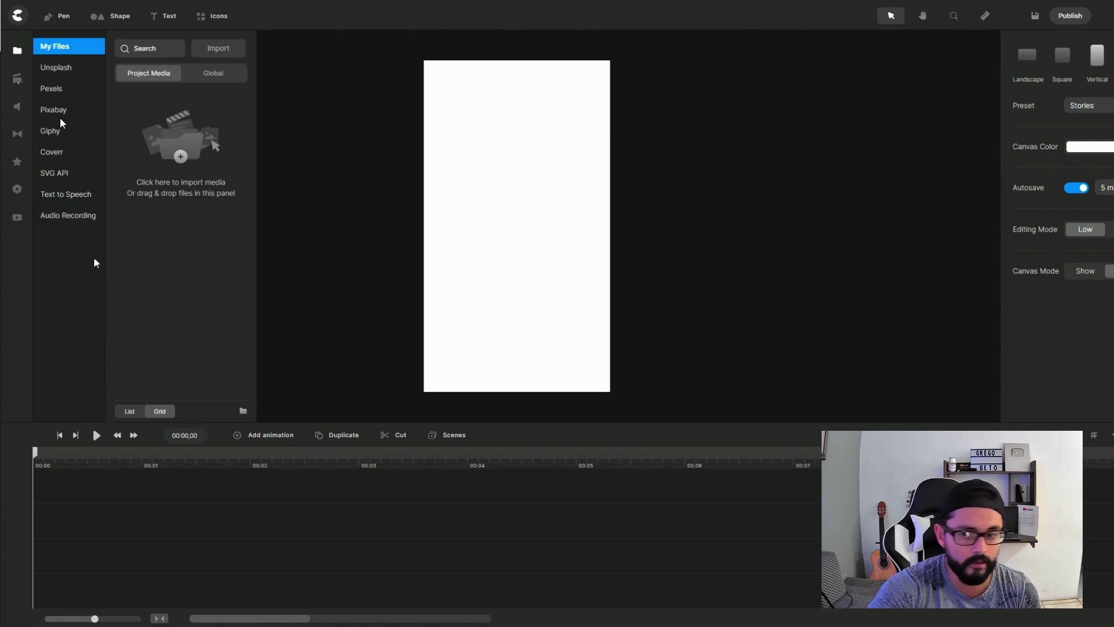
pyautogui.click(52, 89)
pyautogui.click(139, 47)
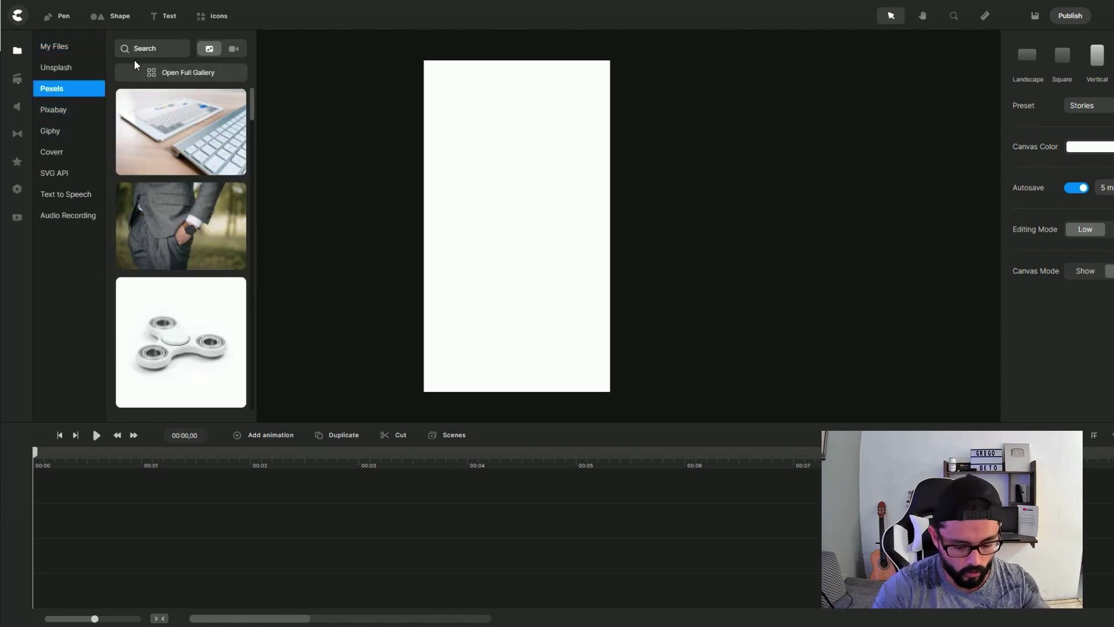
pyautogui.write('pets')
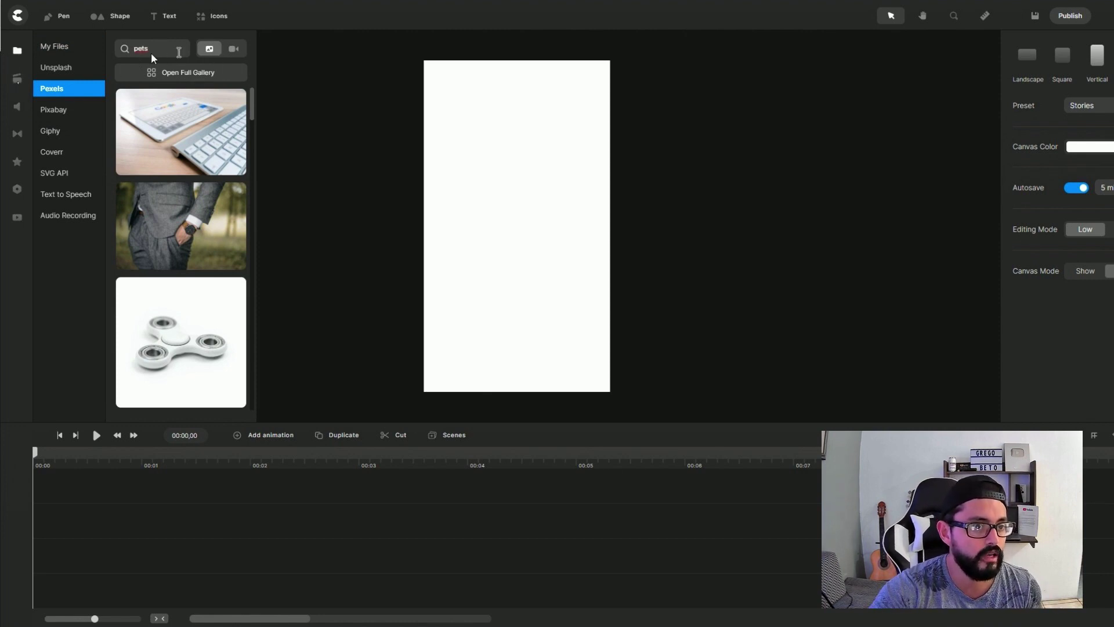
pyautogui.click(243, 50)
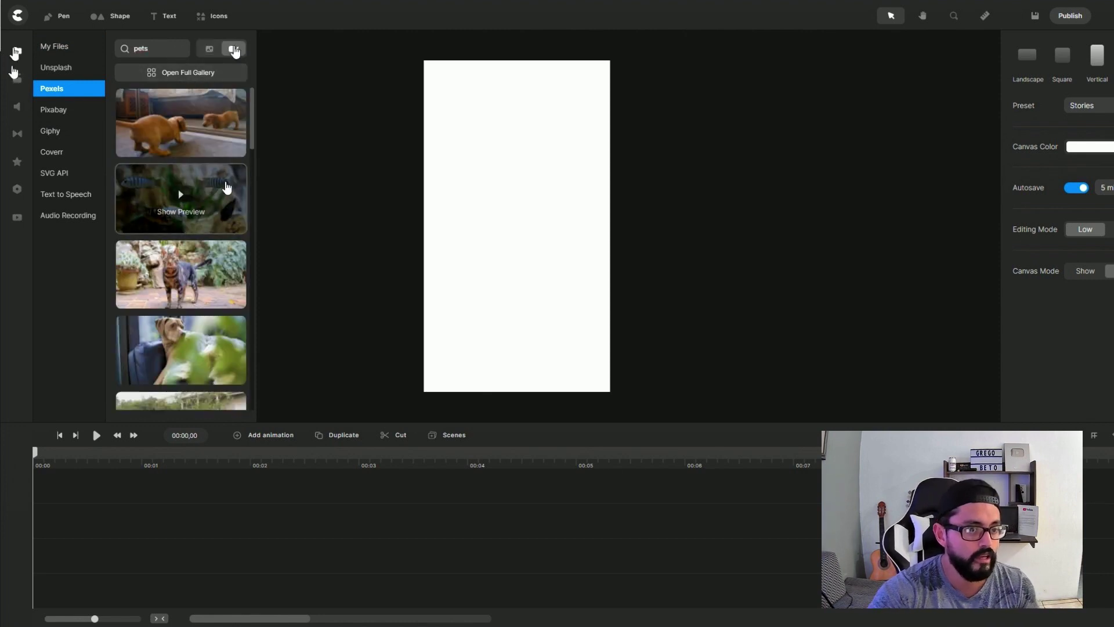
# - Preview the Pexels video of the puppy in front of the mirror and download it into the project files
pyautogui.moveTo(253, 117); pyautogui.dragTo(271, 94)
pyautogui.moveTo(218, 127)
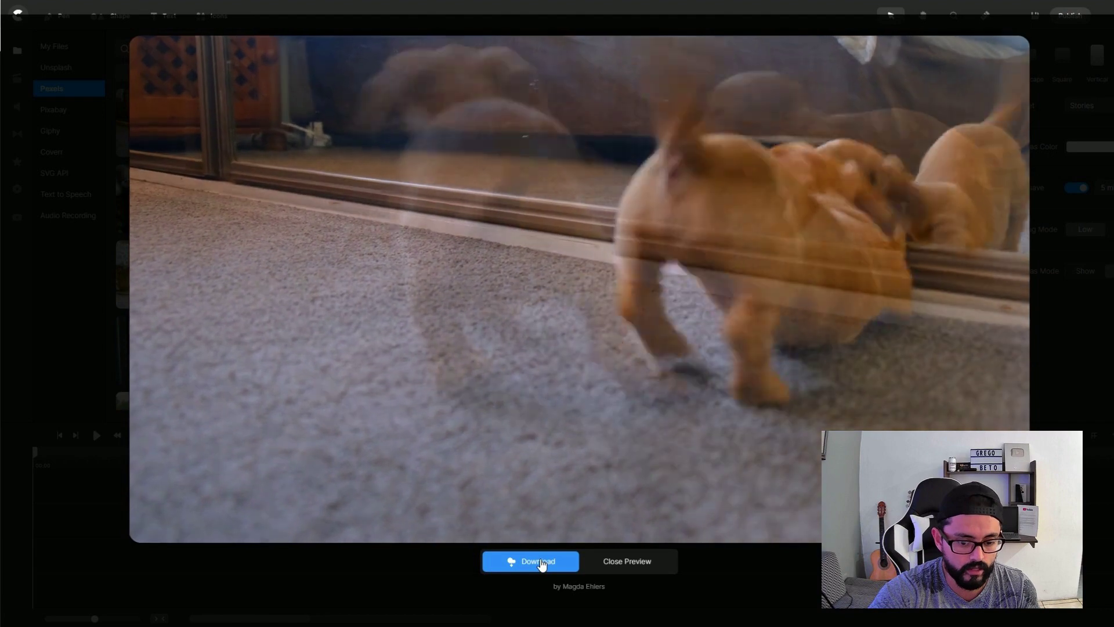
pyautogui.click(540, 561)
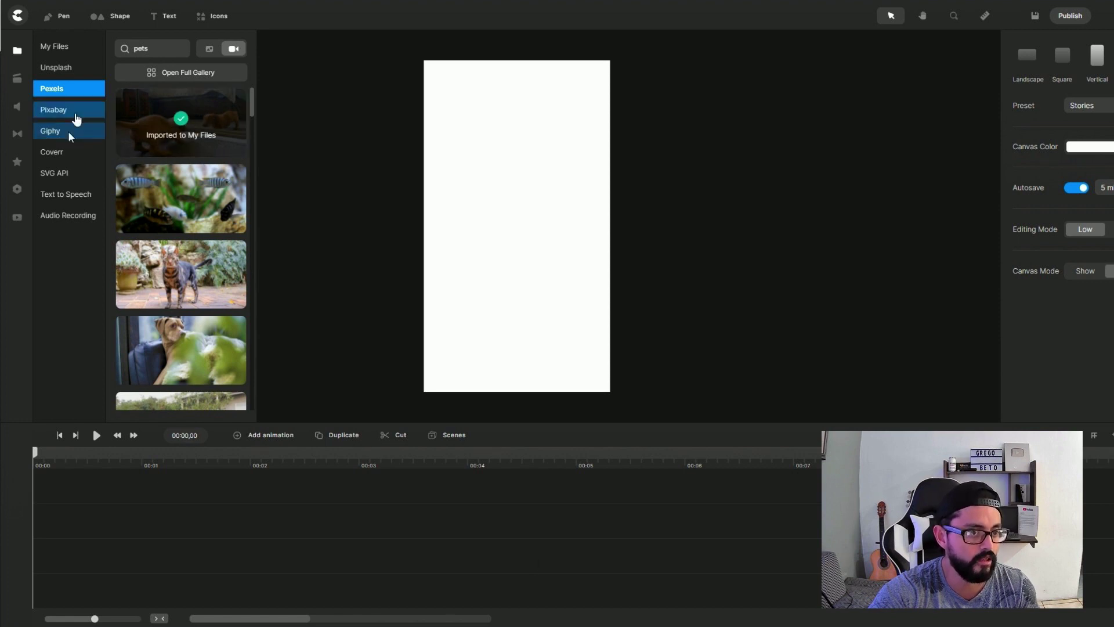
# - Place the imported puppy video from the project files on the canvas, covering the full vertical frame
pyautogui.click(60, 51)
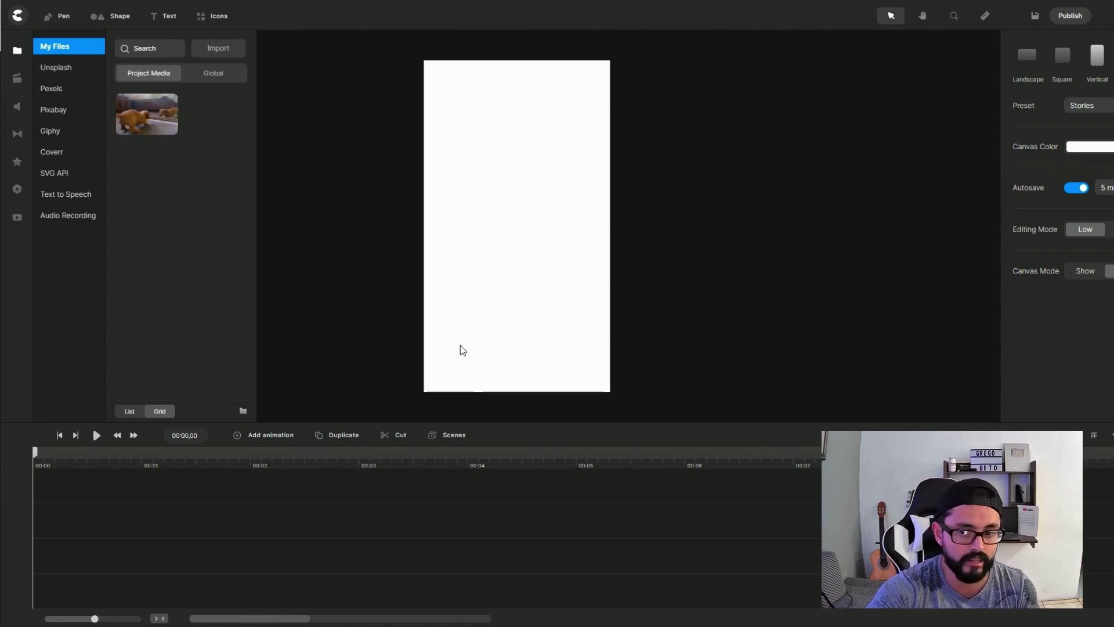
pyautogui.moveTo(162, 113); pyautogui.dragTo(440, 141)
pyautogui.moveTo(162, 590); pyautogui.dragTo(248, 552)
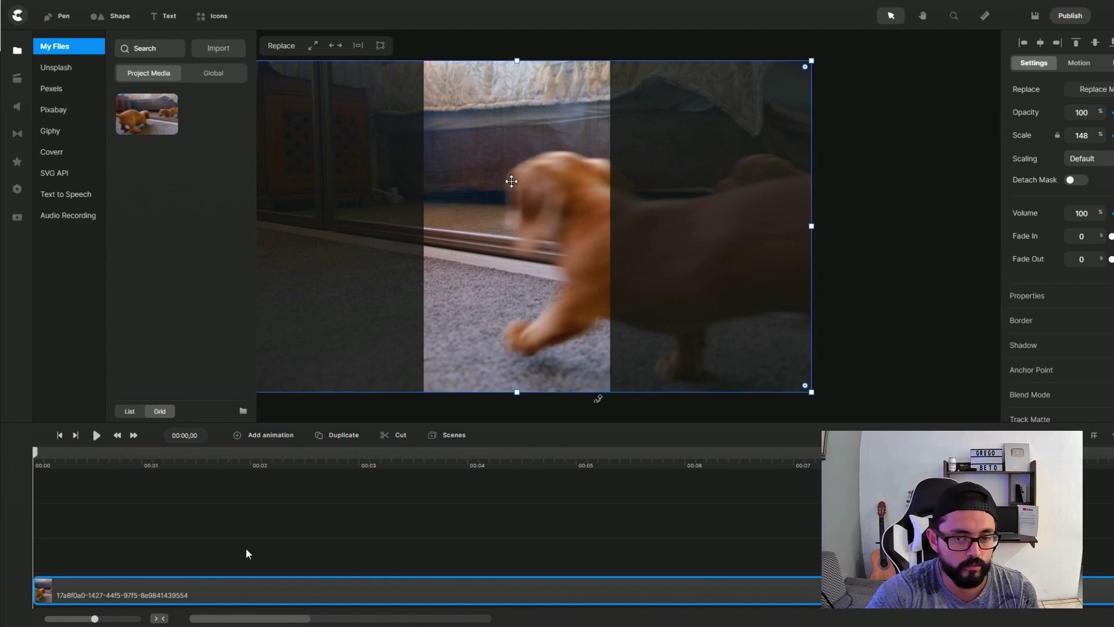
# - Play the puppy clip to check its framing, shift it left within the vertical frame, and play it again
pyautogui.click(95, 439)
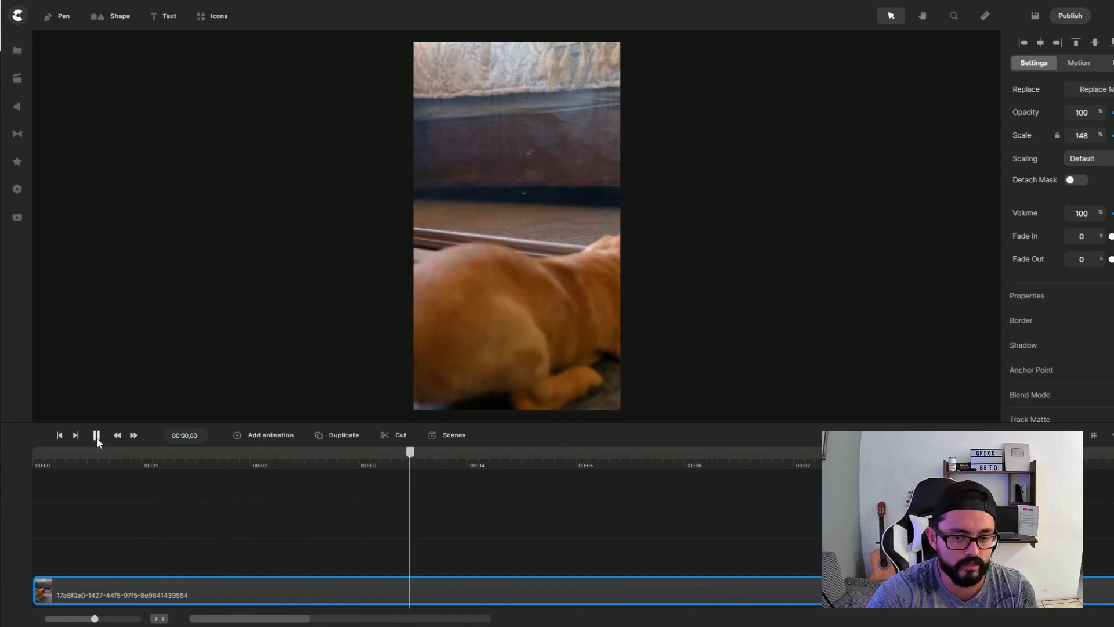
pyautogui.click(96, 437)
pyautogui.click(576, 281)
pyautogui.moveTo(595, 268); pyautogui.dragTo(532, 264)
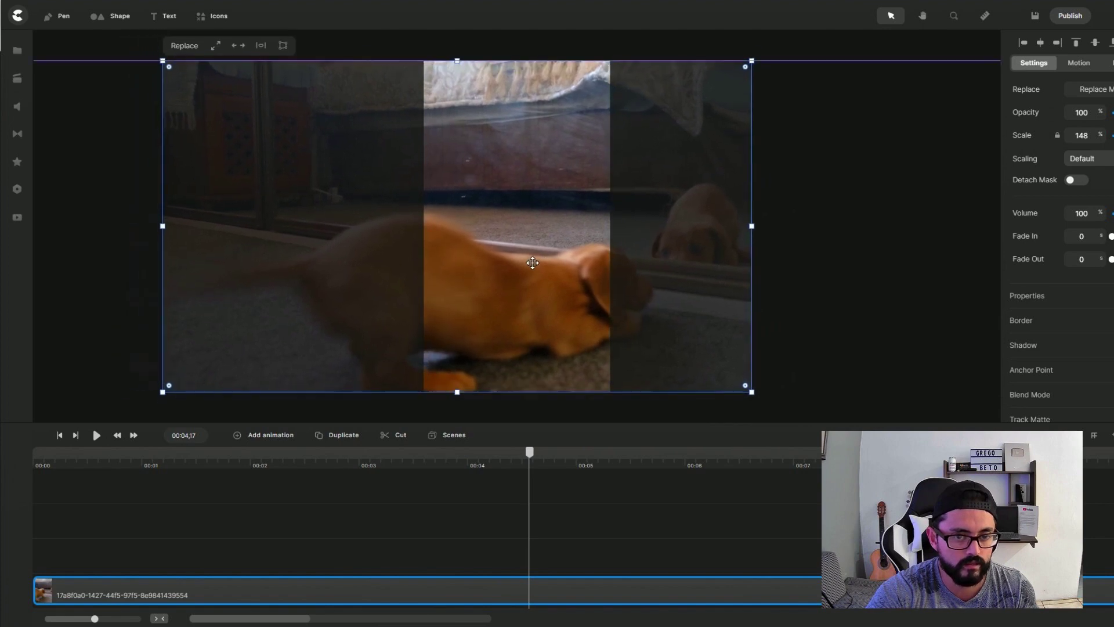
pyautogui.click(96, 436)
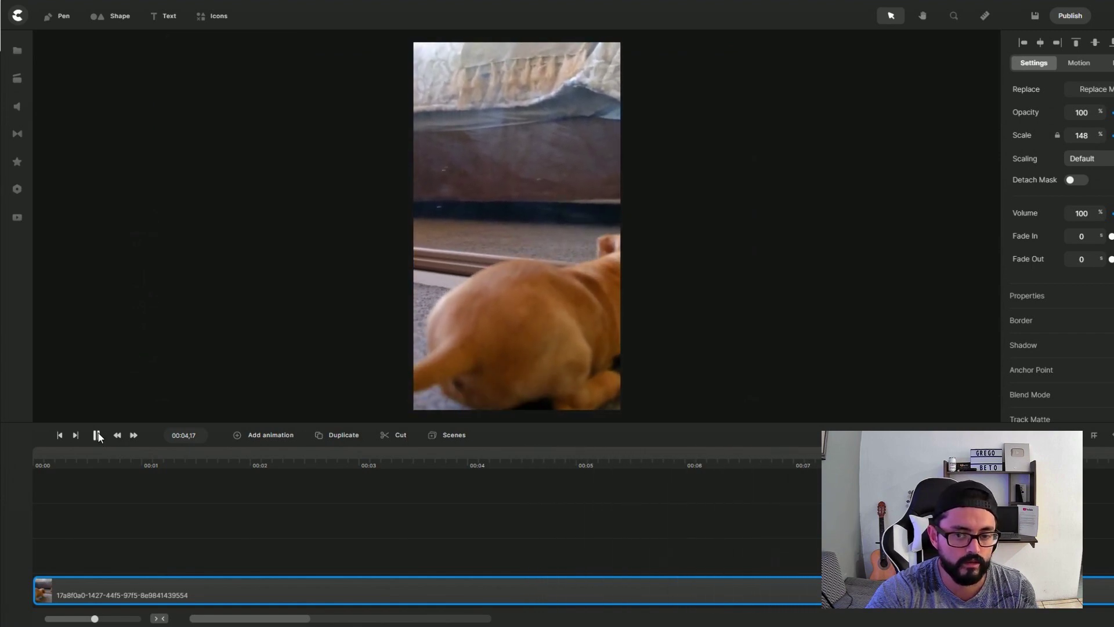
# - Stop playback, split the puppy clip at 00:10,03 and delete the part after the cut
pyautogui.click(97, 435)
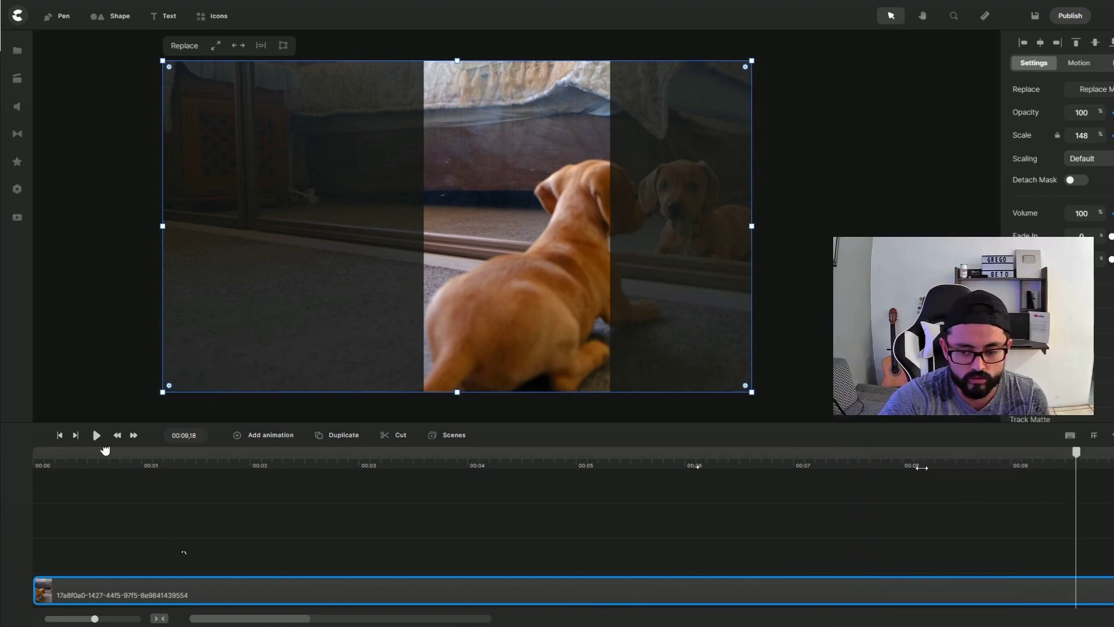
pyautogui.moveTo(1078, 453); pyautogui.dragTo(1110, 455)
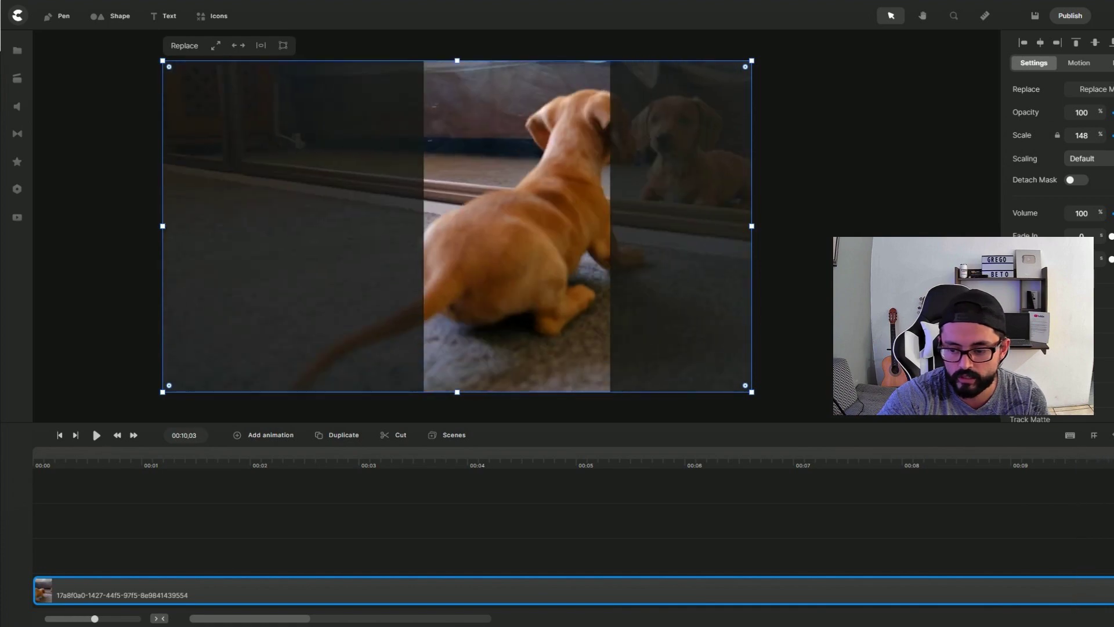
pyautogui.click(512, 492)
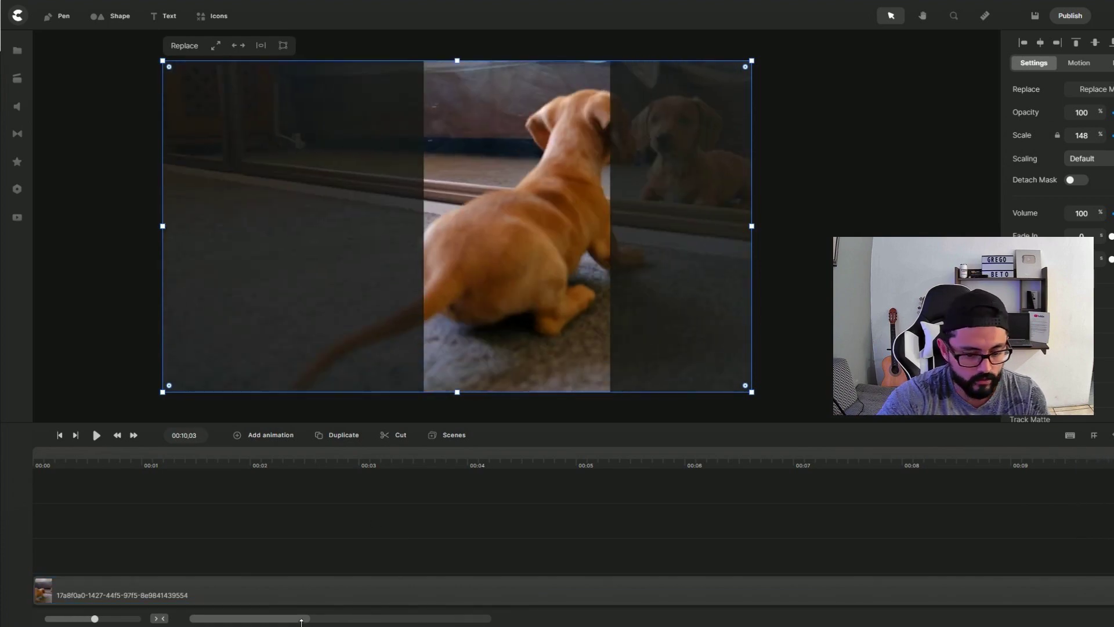
pyautogui.press('c')
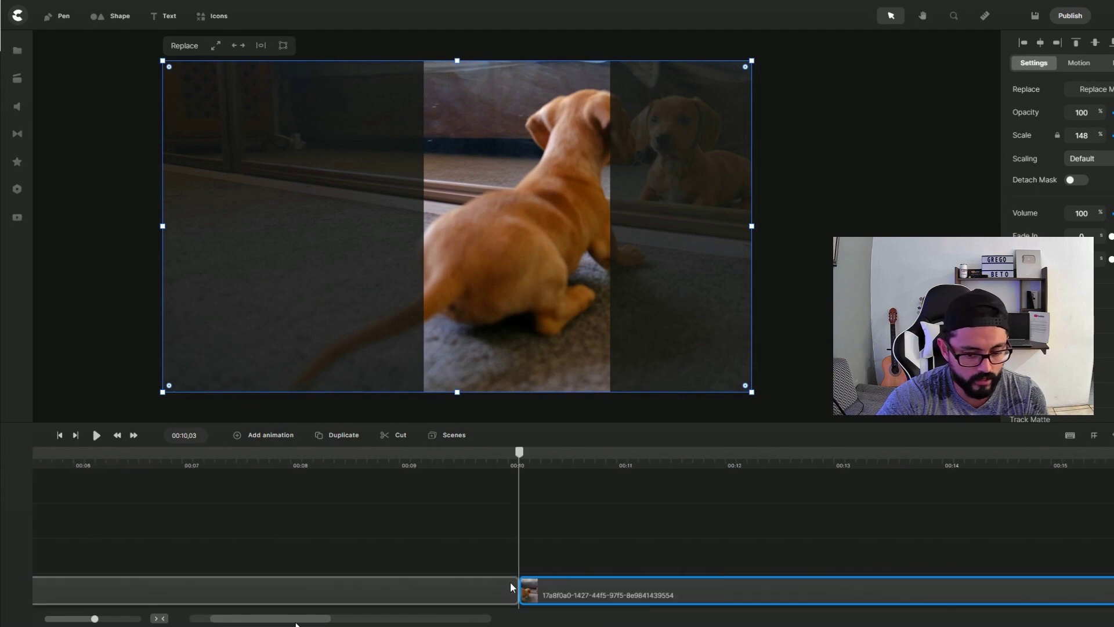
pyautogui.press('Delete')
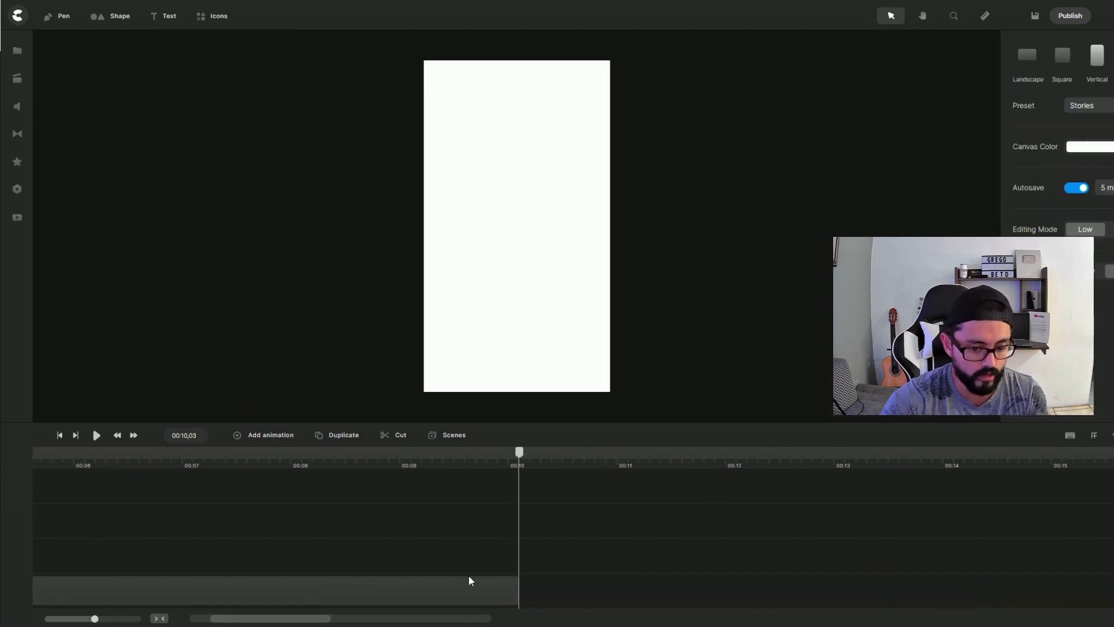
pyautogui.moveTo(278, 619); pyautogui.dragTo(225, 620)
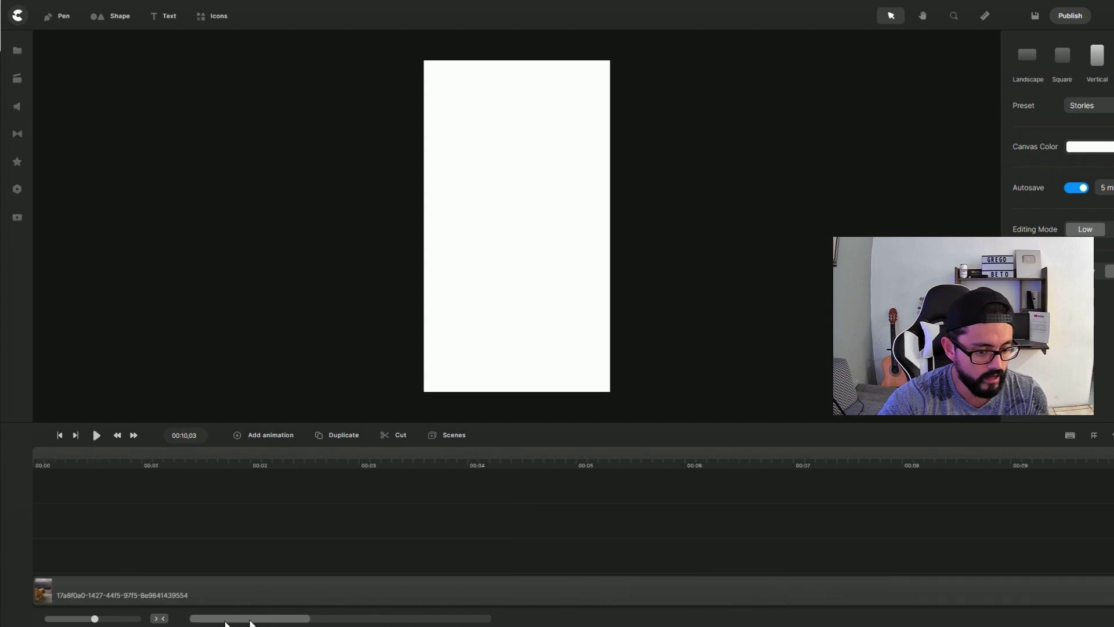
pyautogui.click(96, 435)
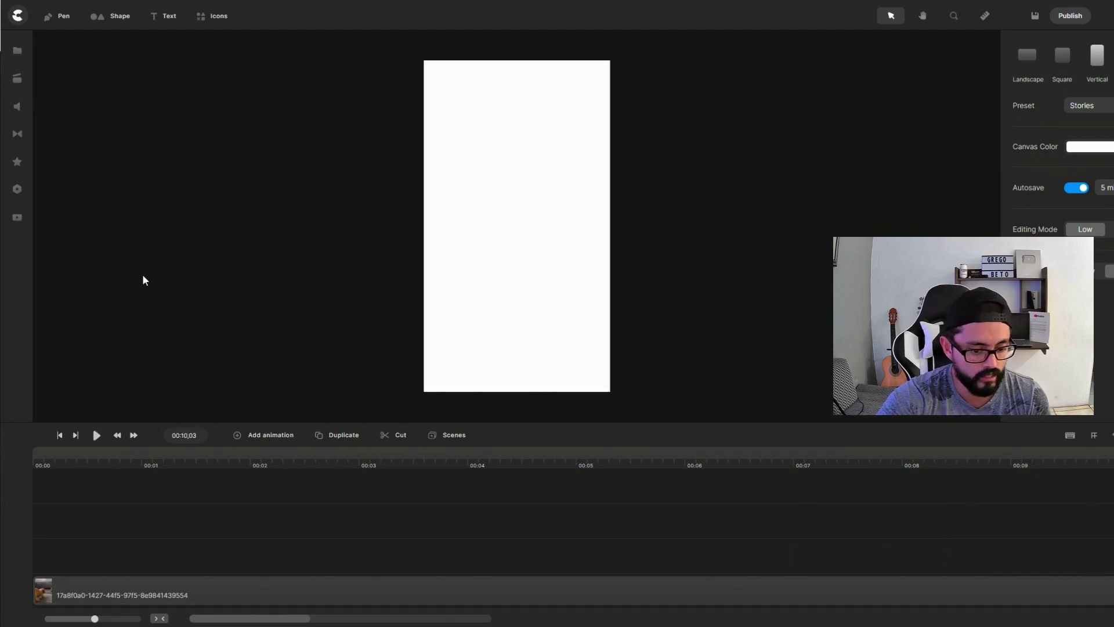
# - Switch to ChatGPT and copy "Cuida de tu mascota con amor" from the Parte 1 cell of Frase 1
pyautogui.hotkey('alt', 'Tab')
pyautogui.moveTo(511, 243); pyautogui.dragTo(619, 235)
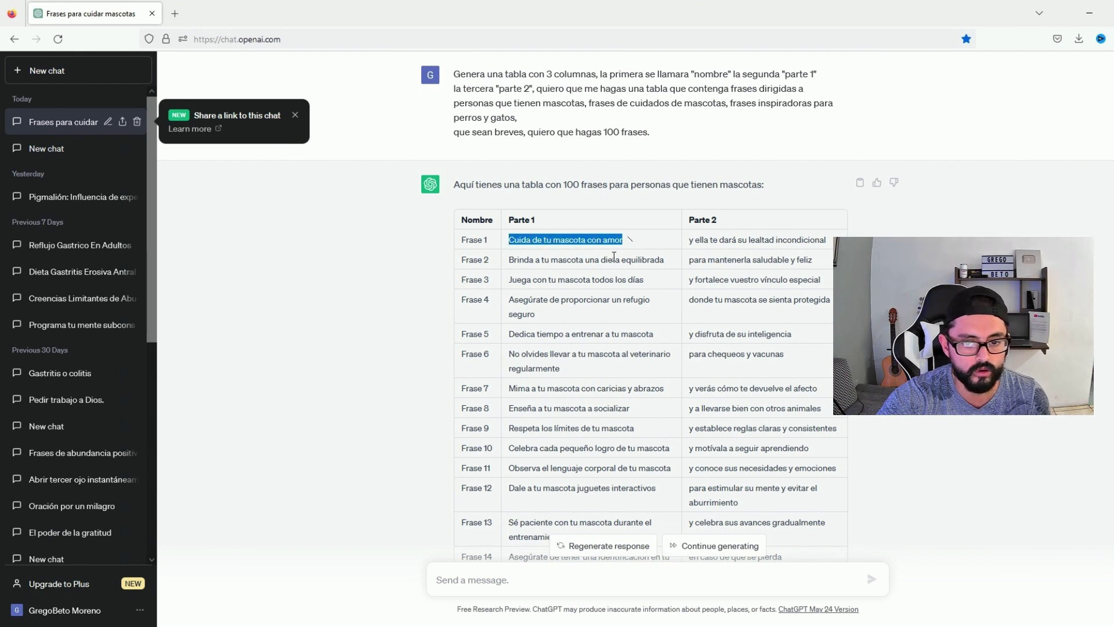
pyautogui.rightClick(606, 236)
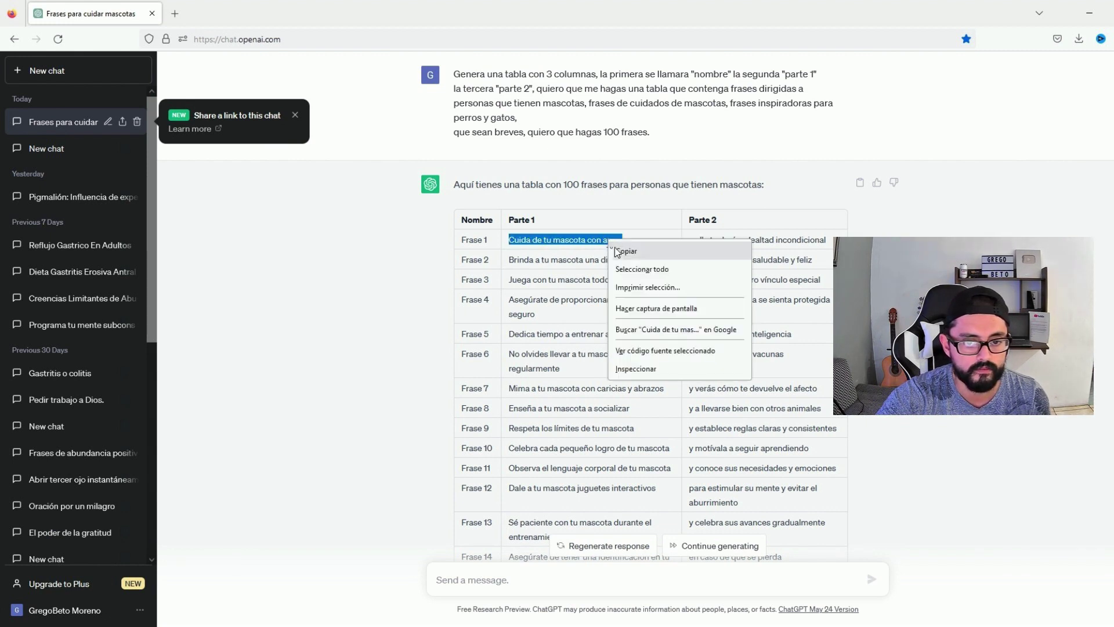
pyautogui.click(621, 251)
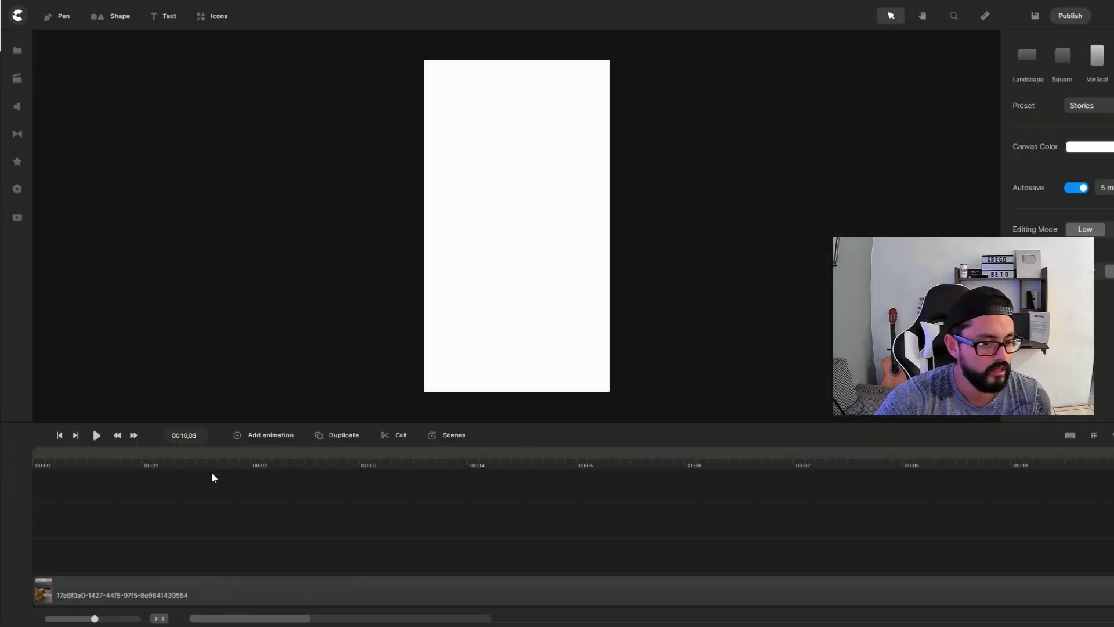
# - In CreateStudioPro, add a text at about 00:02,06 containing the copied phrase, with "con amor" on a second line
pyautogui.click(529, 456)
pyautogui.moveTo(530, 456); pyautogui.dragTo(281, 460)
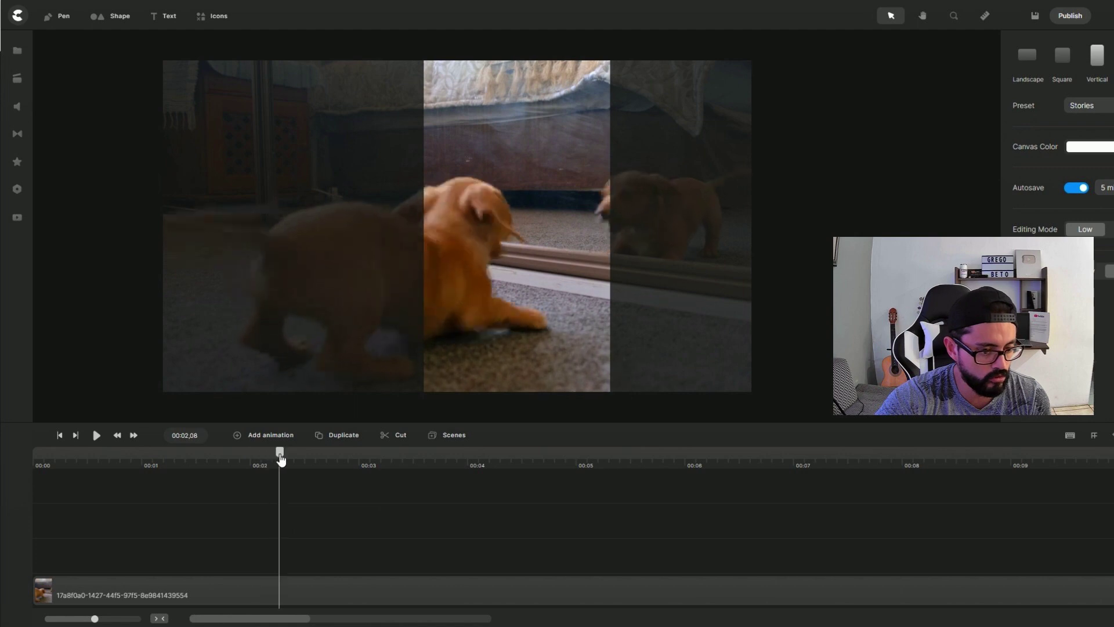
pyautogui.click(167, 17)
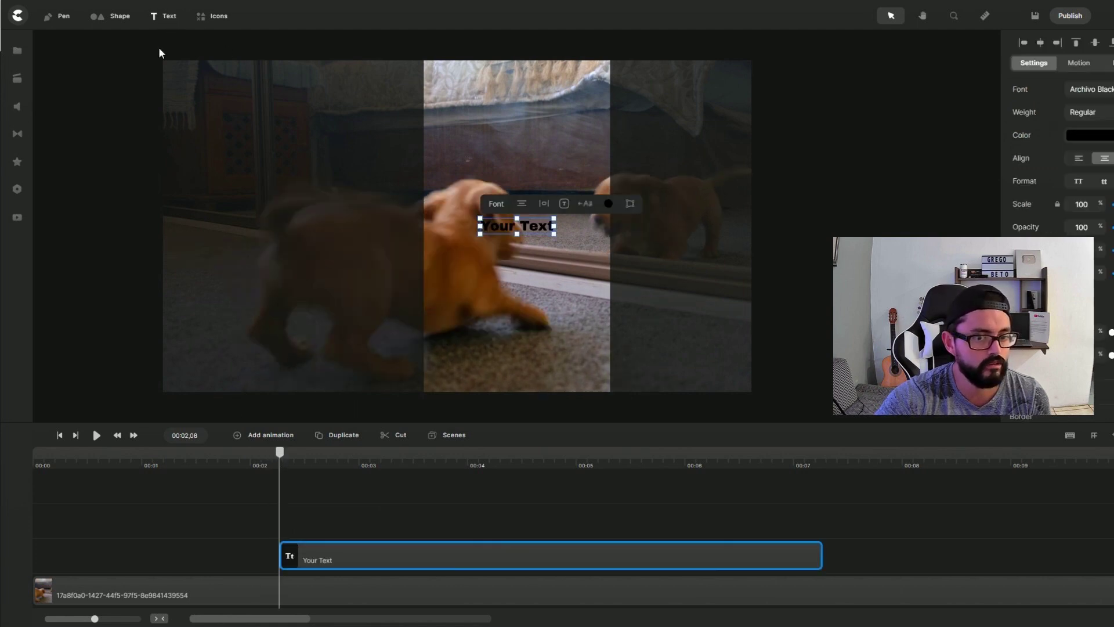
pyautogui.doubleClick(521, 231)
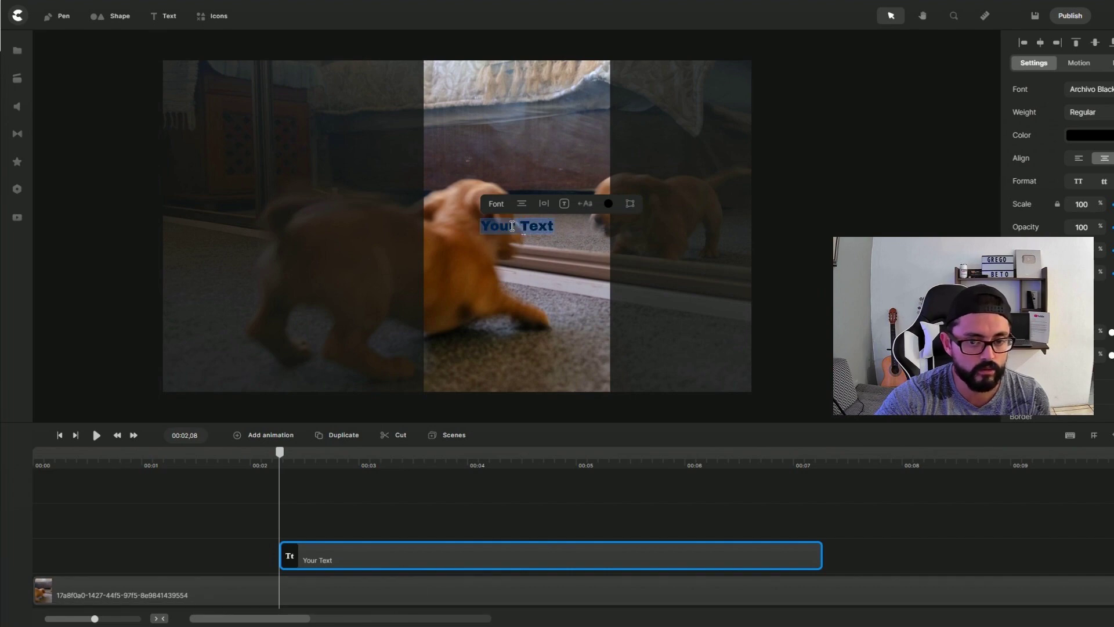
pyautogui.press('BackSpace')
pyautogui.hotkey('ctrl', 'v')
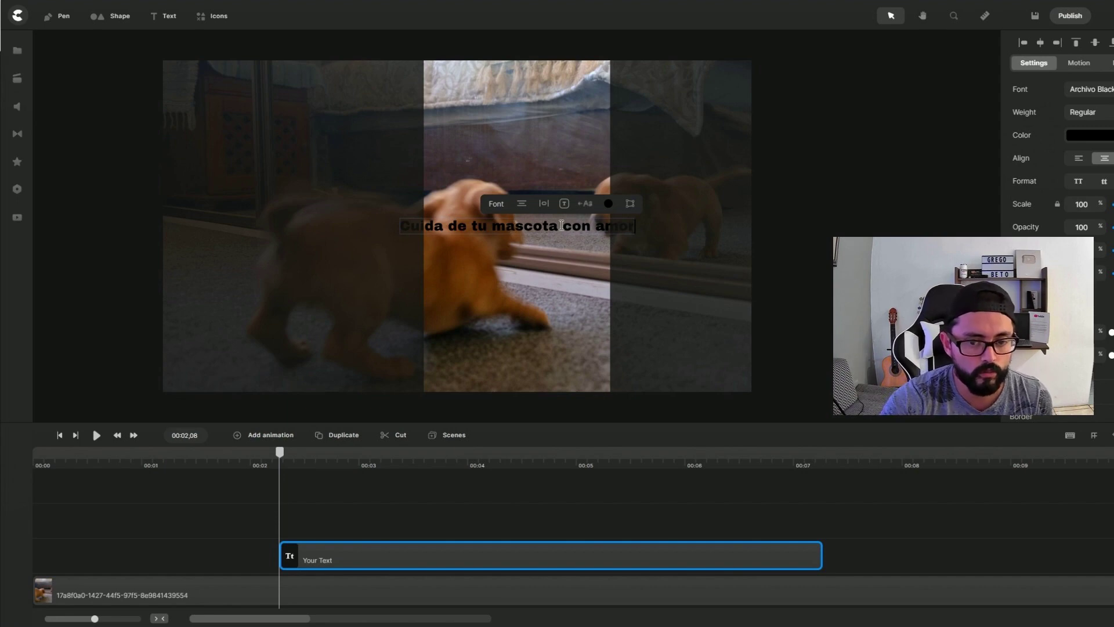
pyautogui.press('Return')
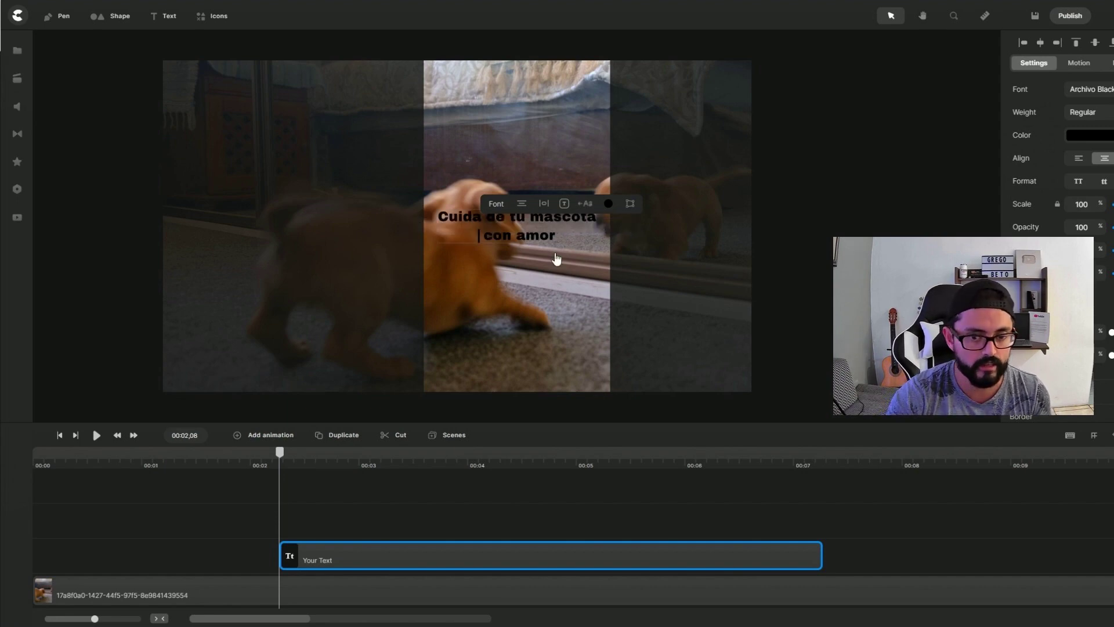
# - Move the "Cuida de tu mascota con amor" text to the upper part of the frame and colour it white (ffffff)
pyautogui.click(497, 249)
pyautogui.click(503, 228)
pyautogui.moveTo(503, 228); pyautogui.dragTo(509, 125)
pyautogui.click(573, 91)
pyautogui.moveTo(937, 139); pyautogui.dragTo(868, 60)
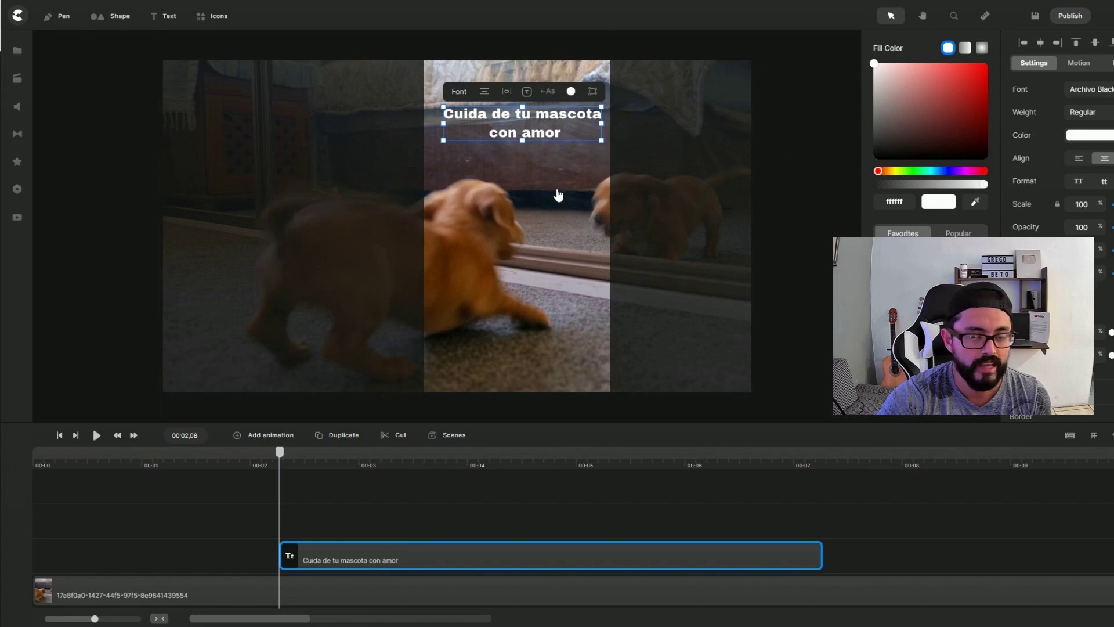
pyautogui.click(145, 183)
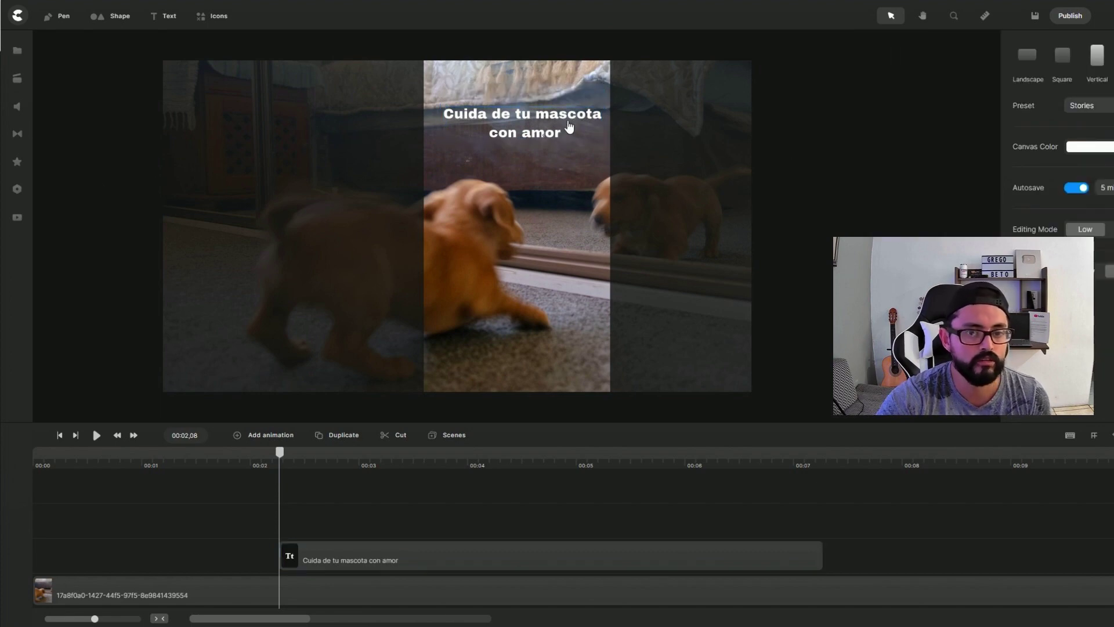
# - Apply the Doodle effect to the "Cuida de tu mascota con amor" text and preview its drawing animation
pyautogui.click(540, 134)
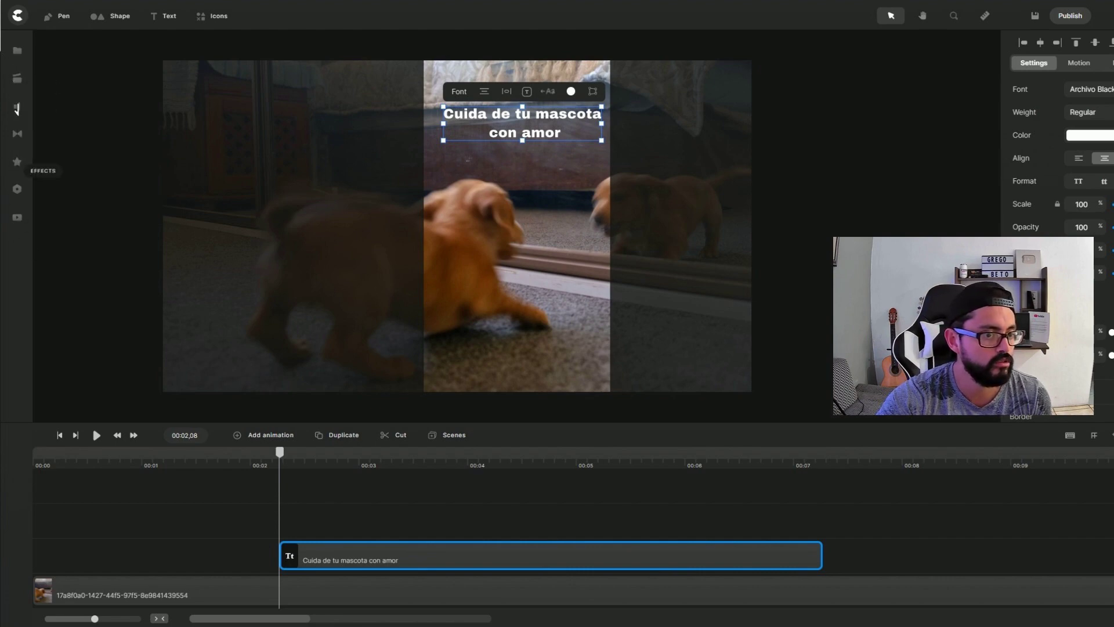
pyautogui.click(17, 165)
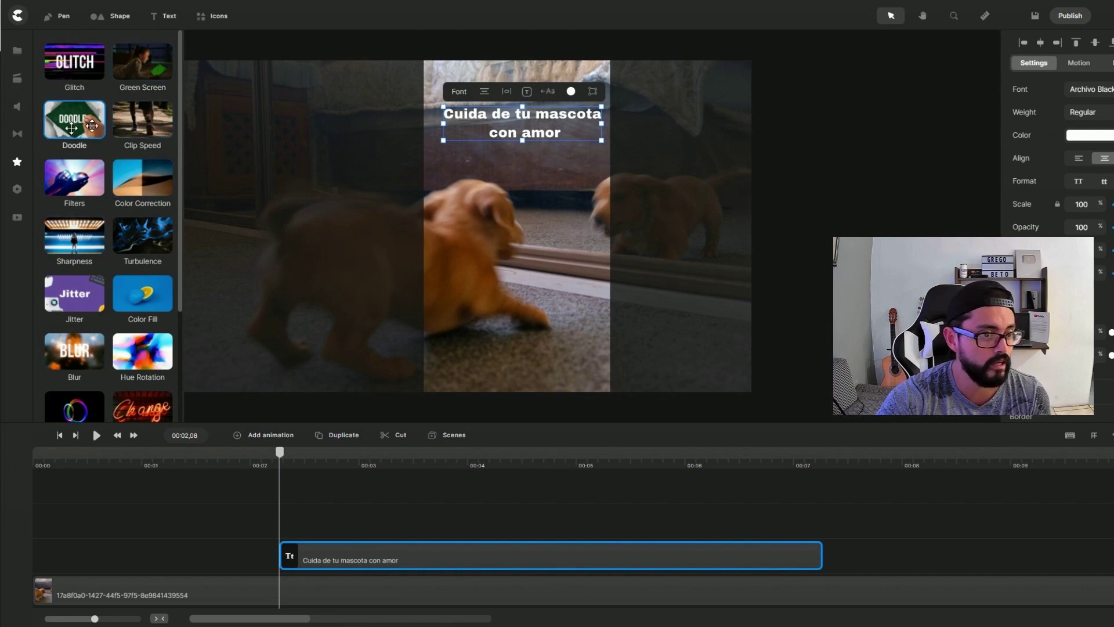
pyautogui.moveTo(91, 126)
pyautogui.mouseDown()
pyautogui.moveTo(152, 136)
pyautogui.moveTo(520, 133)
pyautogui.moveTo(521, 148)
pyautogui.moveTo(520, 136)
pyautogui.mouseUp()
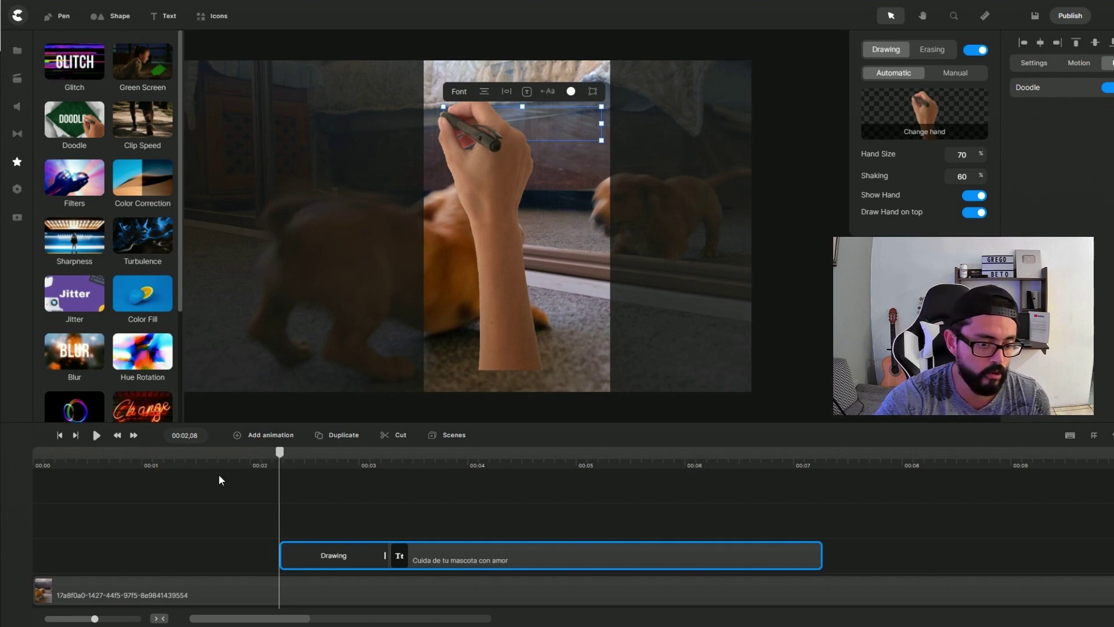
pyautogui.click(95, 436)
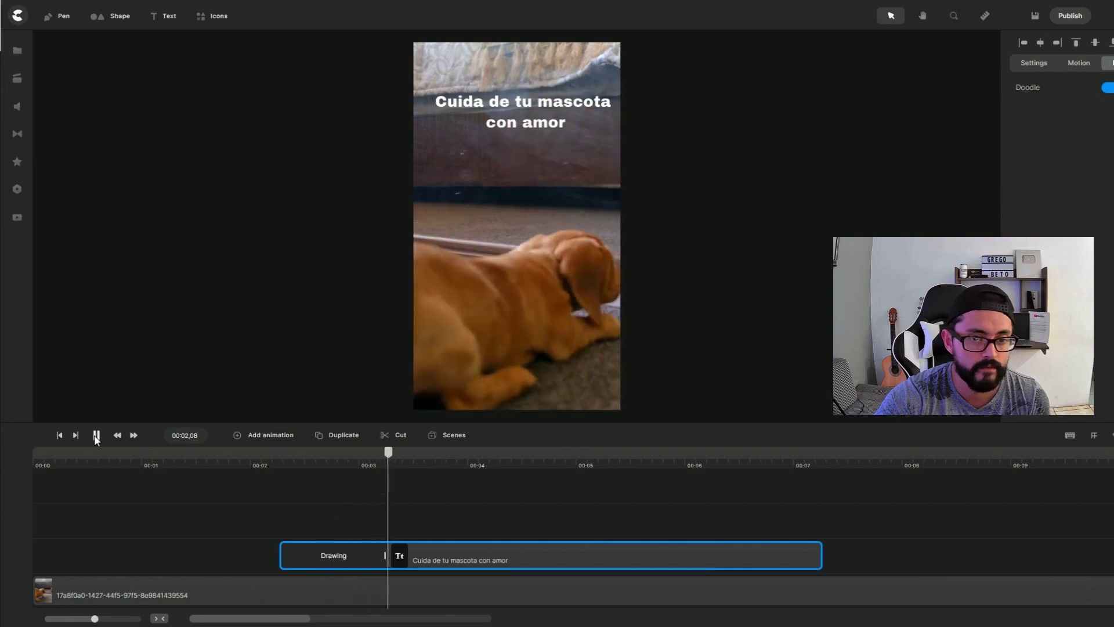
pyautogui.click(469, 549)
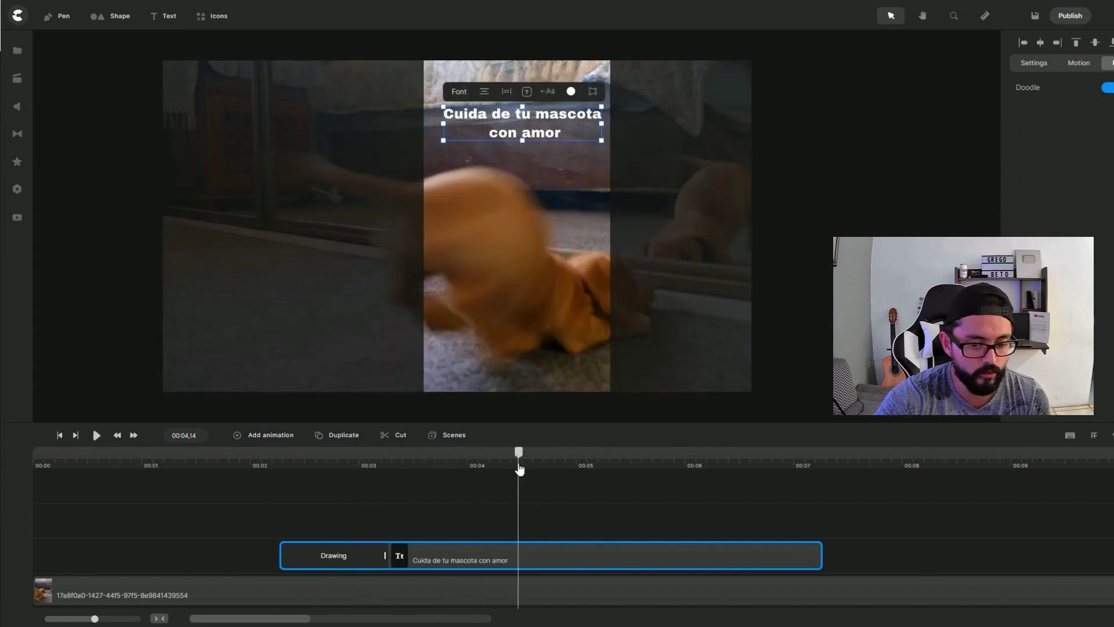
# - Turn off Show Hand for the text's Doodle drawing and play the animation from about 00:02,03
pyautogui.moveTo(522, 486)
pyautogui.mouseDown()
pyautogui.moveTo(319, 476)
pyautogui.moveTo(289, 494)
pyautogui.mouseUp()
pyautogui.click(360, 560)
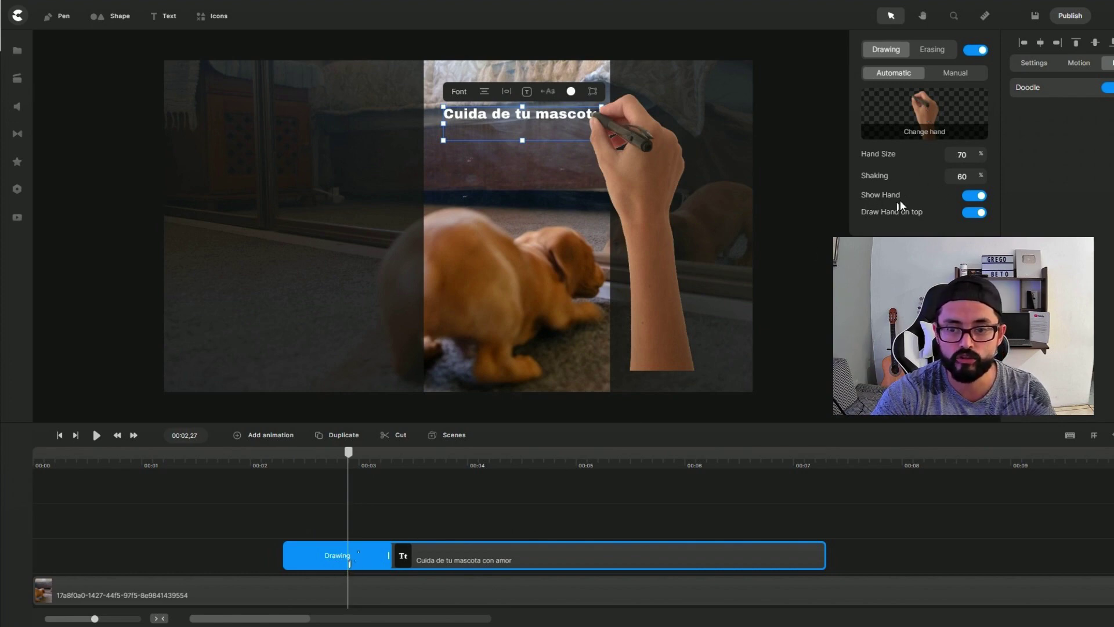
pyautogui.click(975, 196)
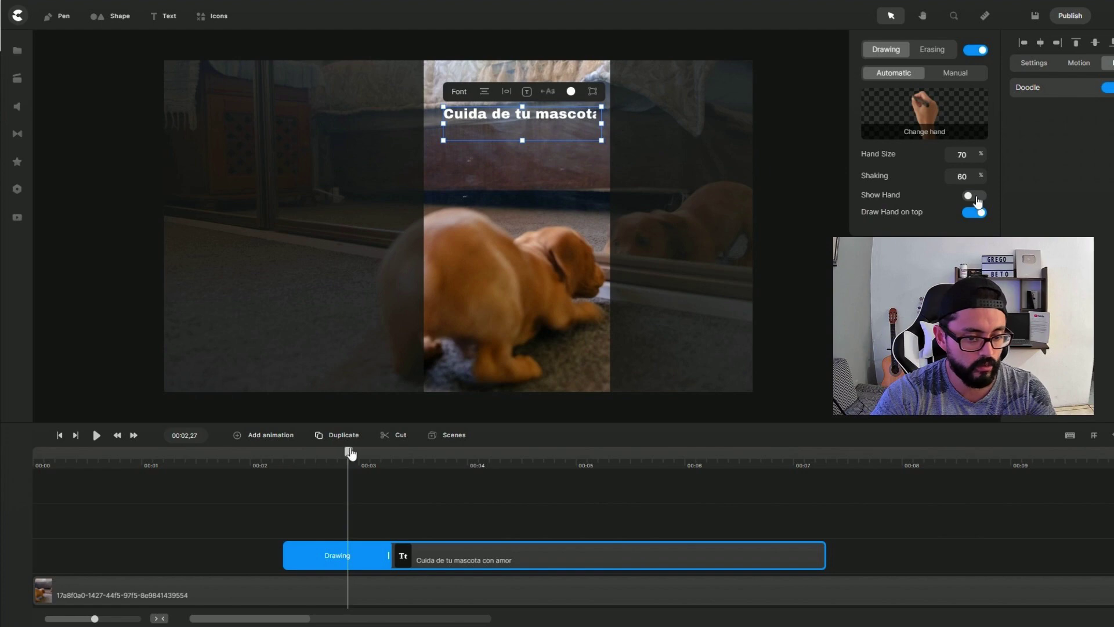
pyautogui.moveTo(349, 452); pyautogui.dragTo(261, 471)
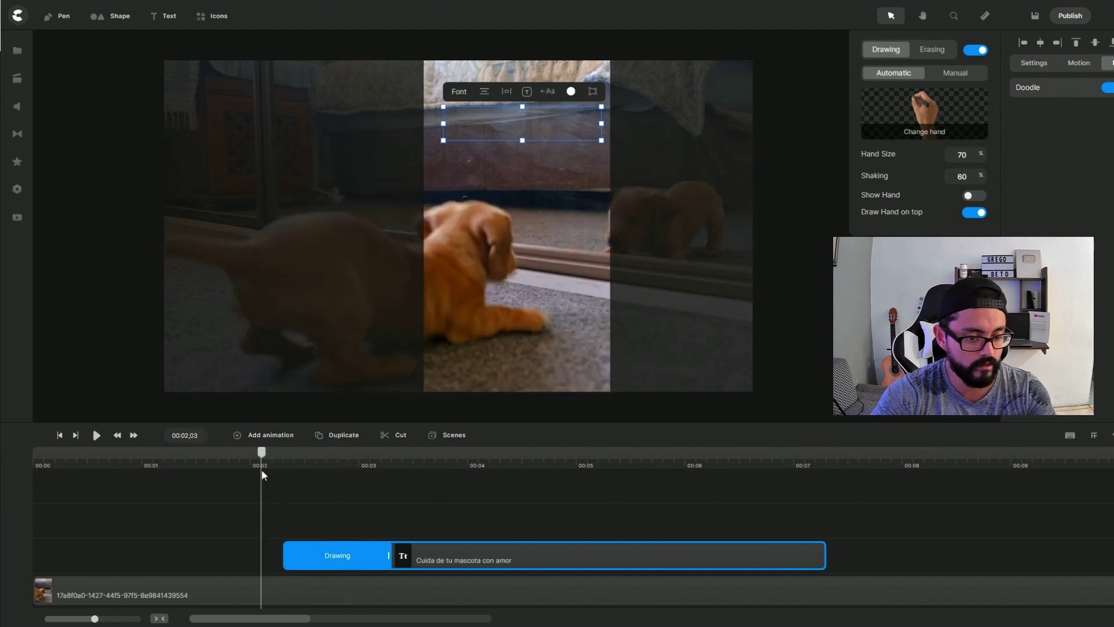
pyautogui.click(96, 441)
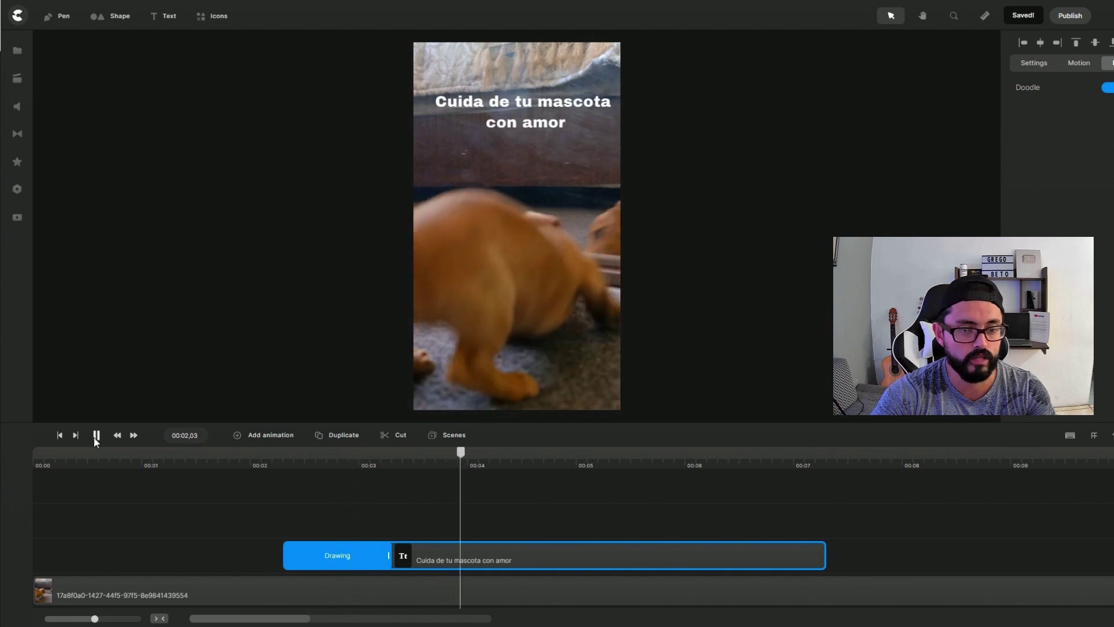
pyautogui.click(96, 447)
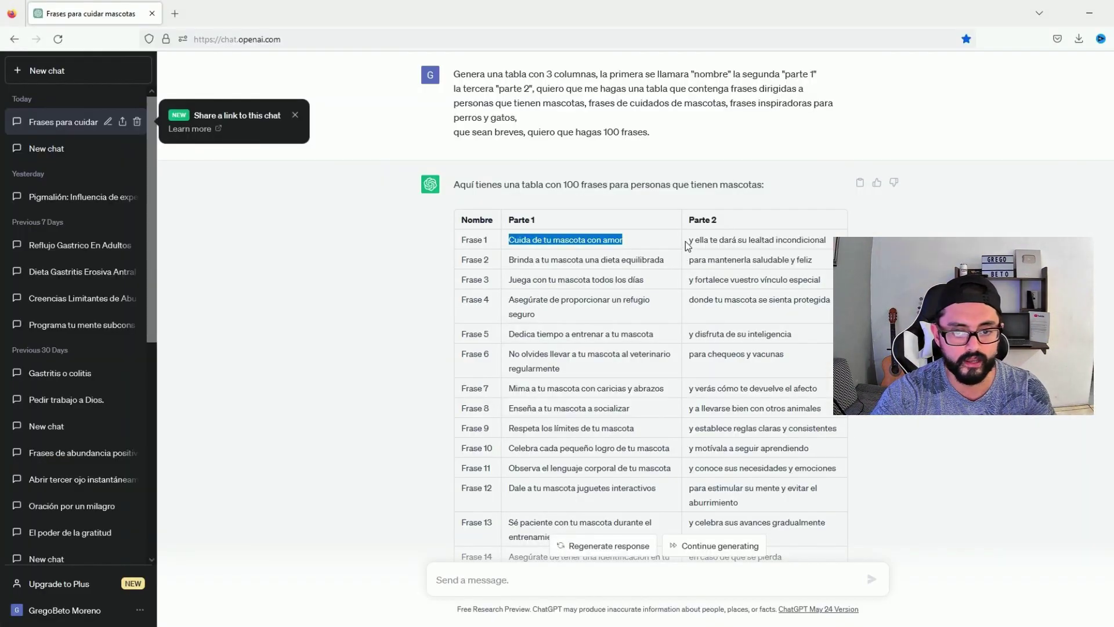
# - Copy "y ella te dará su lealtad incondicional" from ChatGPT and add it as two-line text at 00:07,16 in CreateStudioPro, breaking before "lealtad"
pyautogui.moveTo(686, 243); pyautogui.dragTo(830, 233)
pyautogui.hotkey('ctrl', 'c')
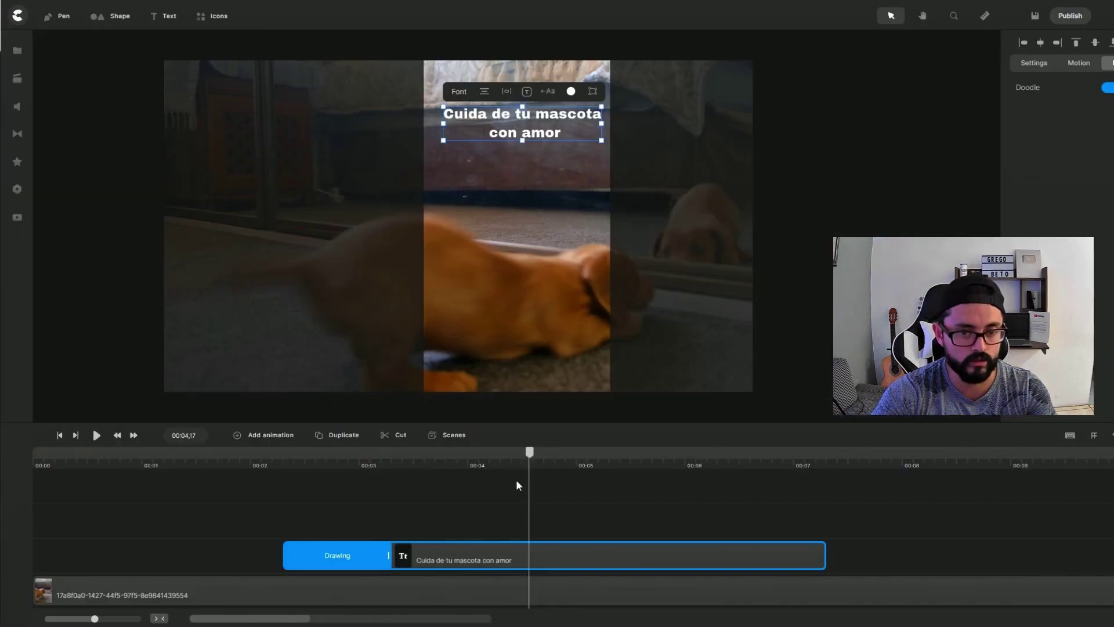
pyautogui.moveTo(531, 456); pyautogui.dragTo(853, 459)
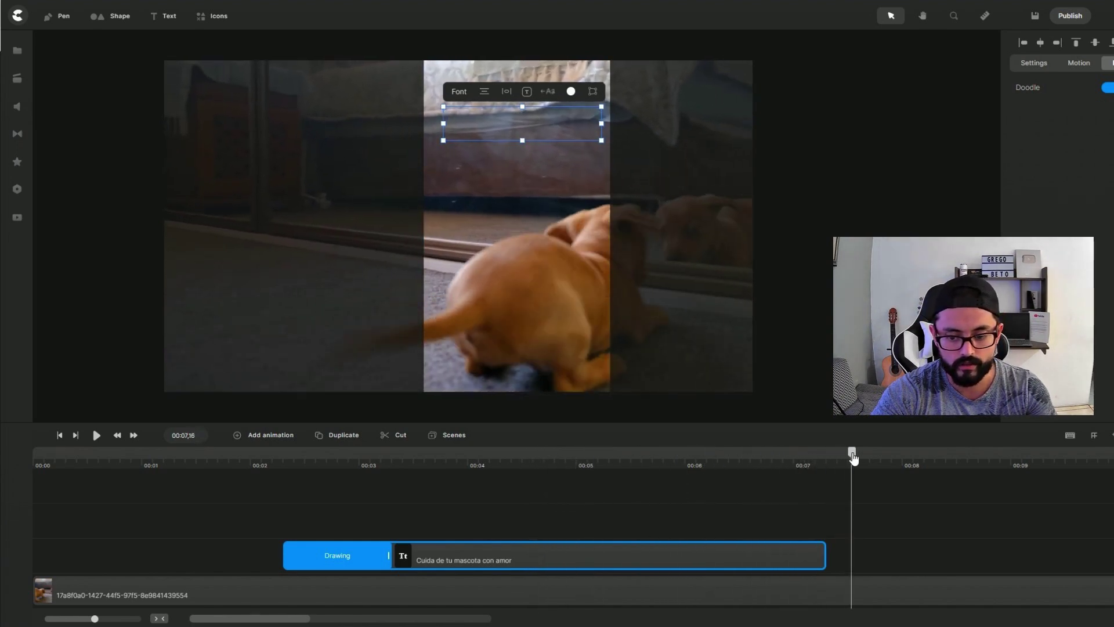
pyautogui.click(165, 16)
pyautogui.doubleClick(517, 226)
pyautogui.hotkey('ctrl', 'v')
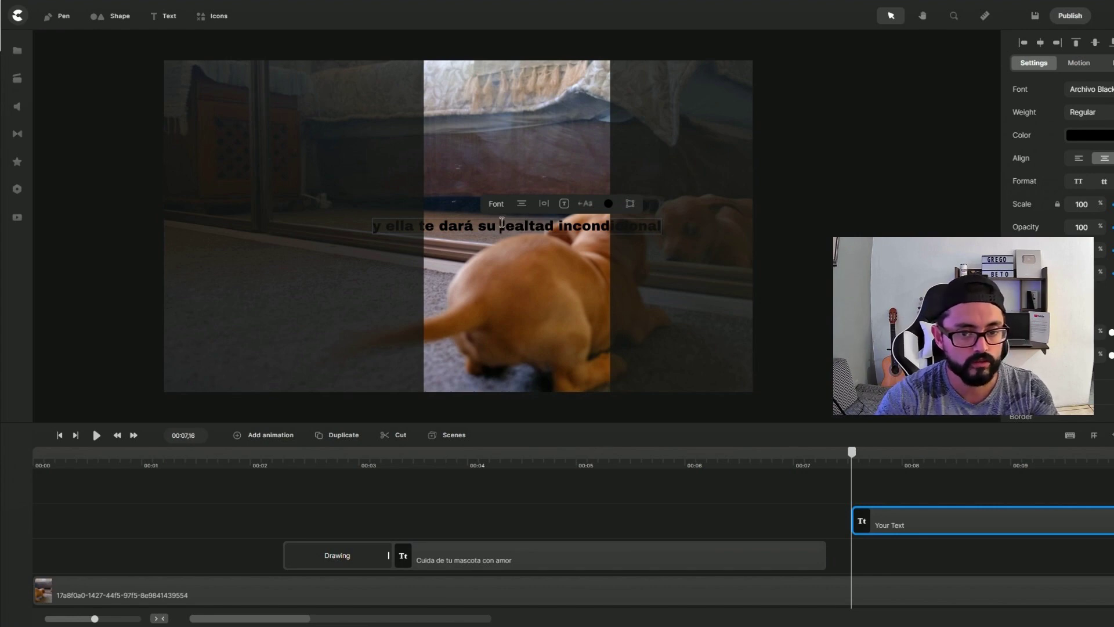
pyautogui.click(500, 226)
pyautogui.press('Return')
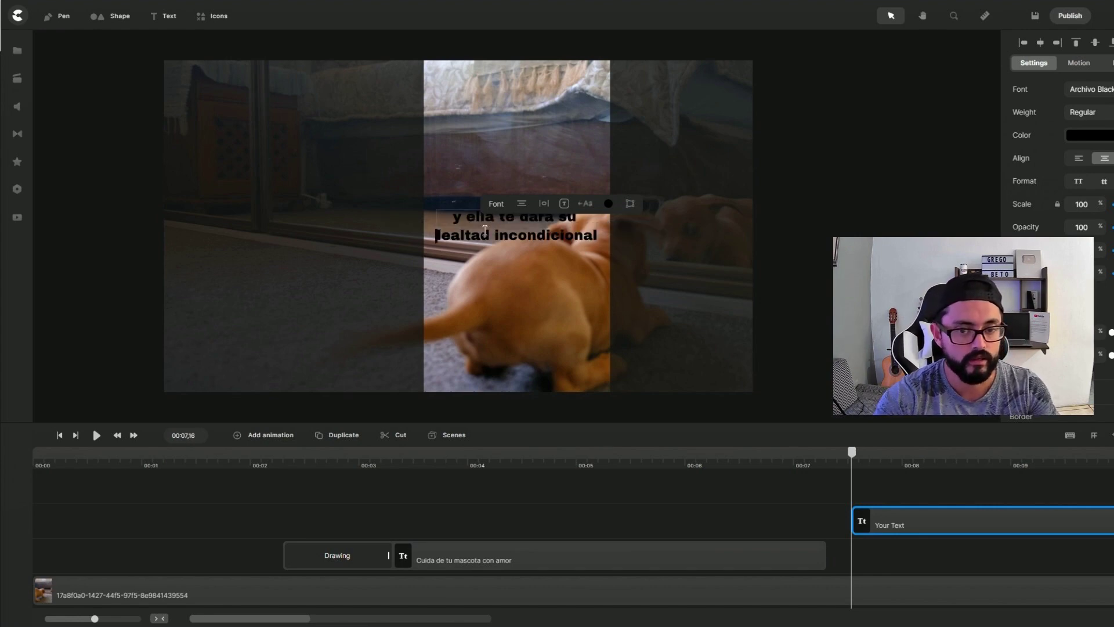
# - Move the "y ella te dará su lealtad incondicional" text slightly up and colour it white (ffffff)
pyautogui.click(494, 176)
pyautogui.click(500, 226)
pyautogui.moveTo(501, 226)
pyautogui.mouseDown()
pyautogui.moveTo(502, 188)
pyautogui.moveTo(500, 208)
pyautogui.mouseUp()
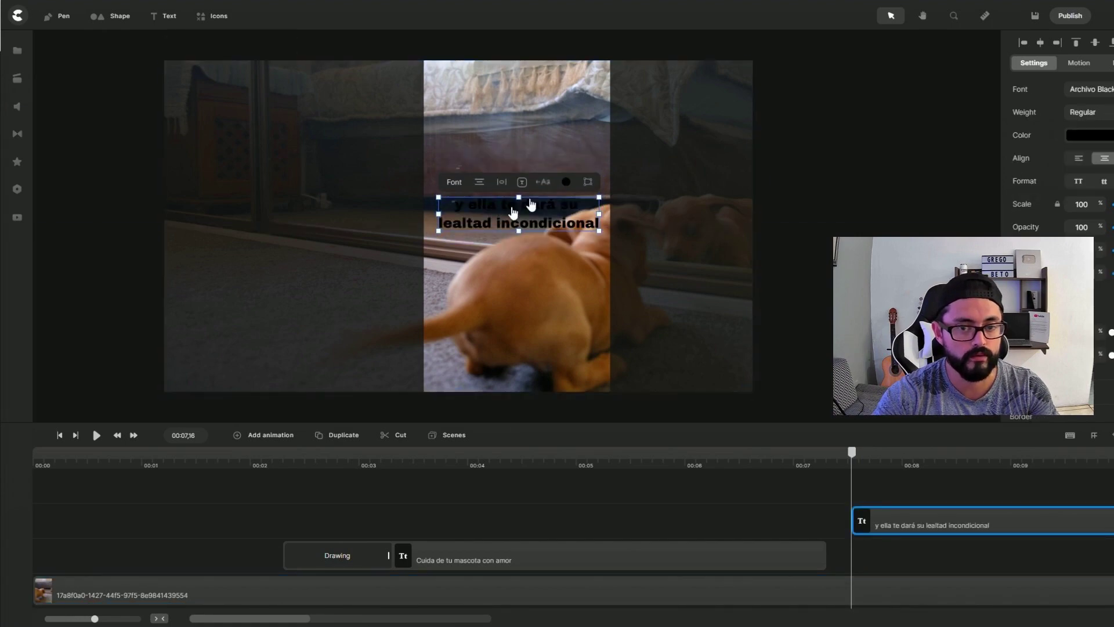
pyautogui.click(566, 182)
pyautogui.moveTo(905, 135); pyautogui.dragTo(861, 59)
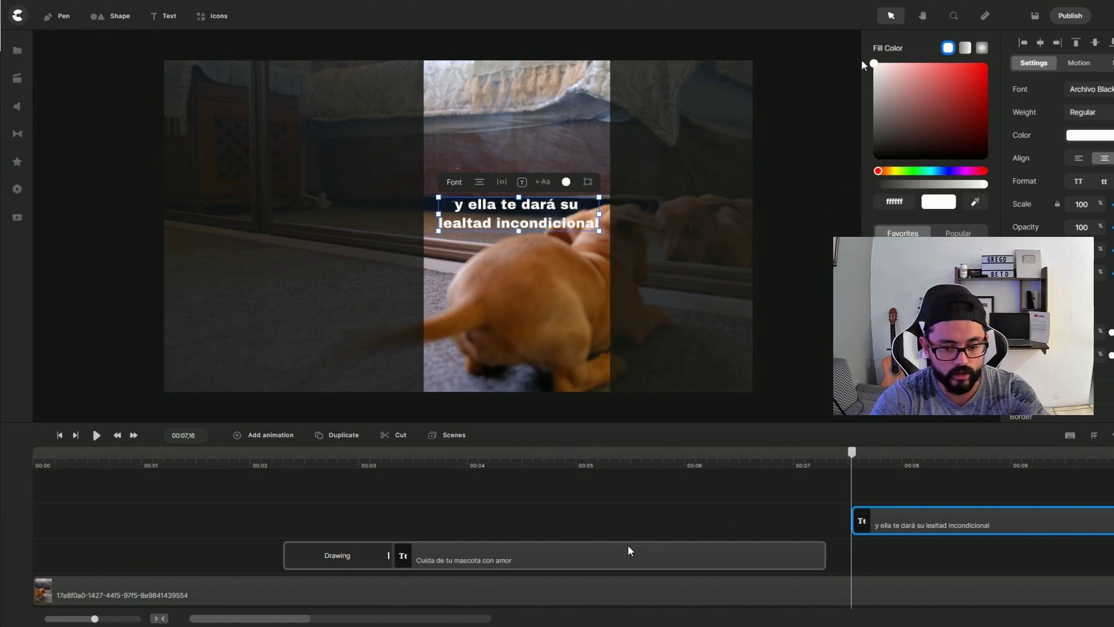
# - Place the first phrase on the upper timeline track and the second on the track below, starting about 5.4 seconds in so they overlap
pyautogui.moveTo(609, 552); pyautogui.dragTo(607, 513)
pyautogui.moveTo(959, 521)
pyautogui.mouseDown()
pyautogui.moveTo(411, 554)
pyautogui.moveTo(650, 552)
pyautogui.moveTo(447, 550)
pyautogui.moveTo(607, 497)
pyautogui.moveTo(516, 509)
pyautogui.mouseUp()
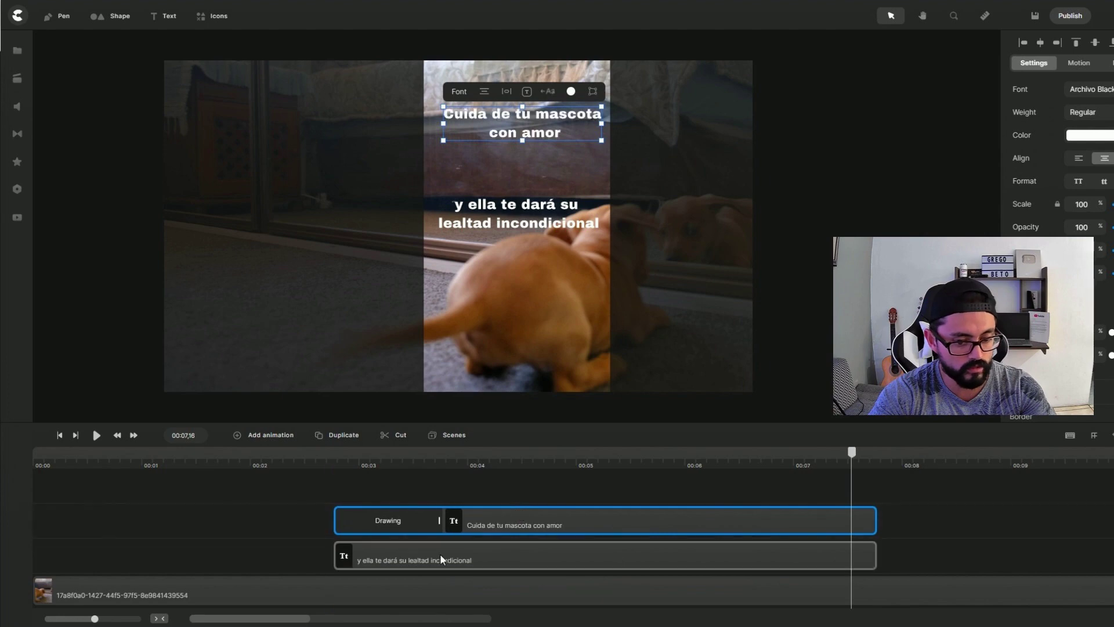
pyautogui.moveTo(460, 559); pyautogui.dragTo(739, 556)
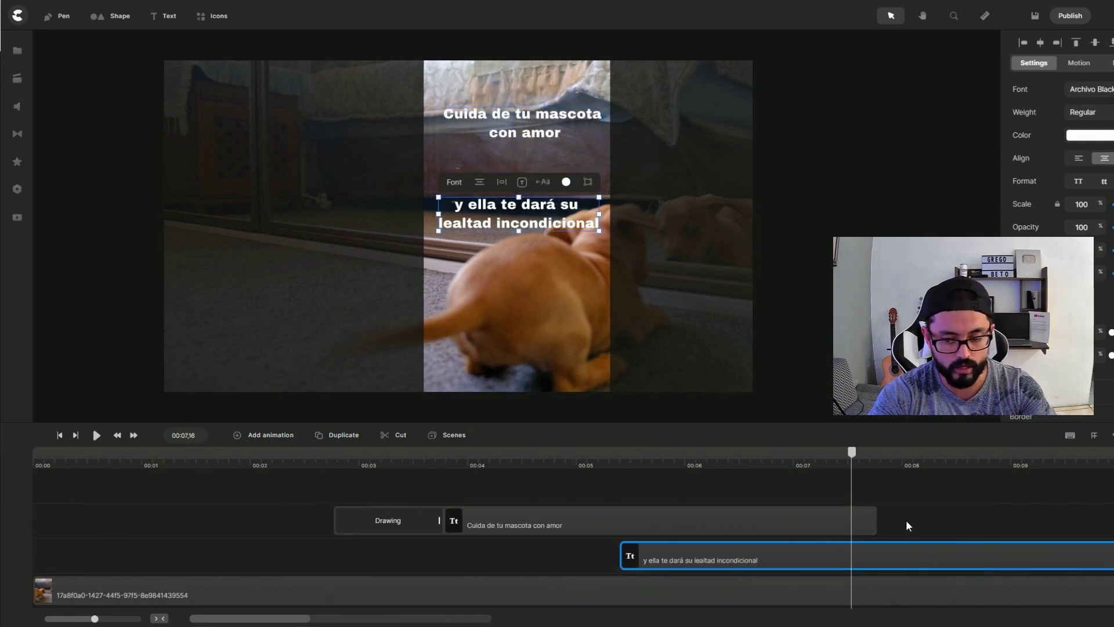
# - Extend the first phrase to end with the background clip at about 00:10, matching the second phrase, and play from 00:02,19
pyautogui.click(158, 618)
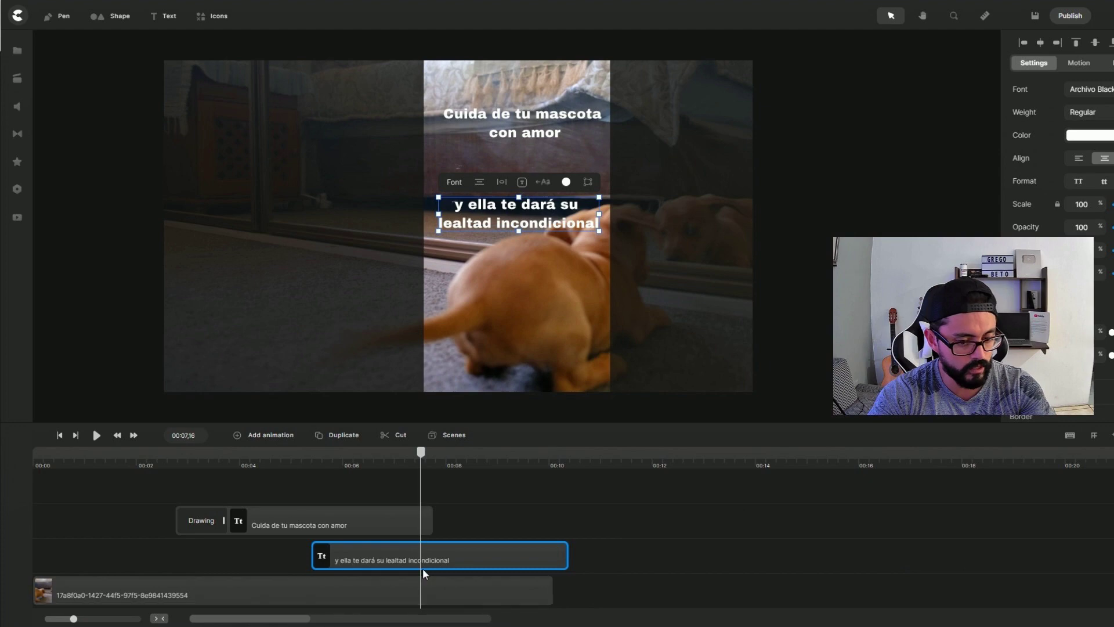
pyautogui.moveTo(433, 519)
pyautogui.mouseDown()
pyautogui.moveTo(561, 519)
pyautogui.moveTo(549, 520)
pyautogui.moveTo(559, 548)
pyautogui.moveTo(548, 548)
pyautogui.mouseUp()
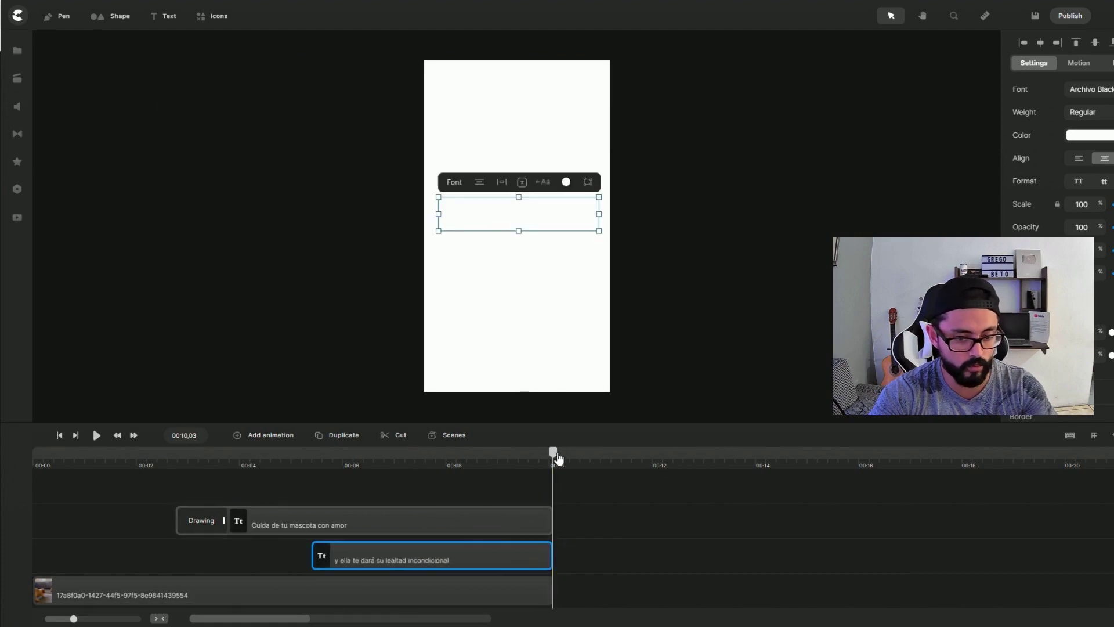
pyautogui.moveTo(552, 459); pyautogui.dragTo(166, 479)
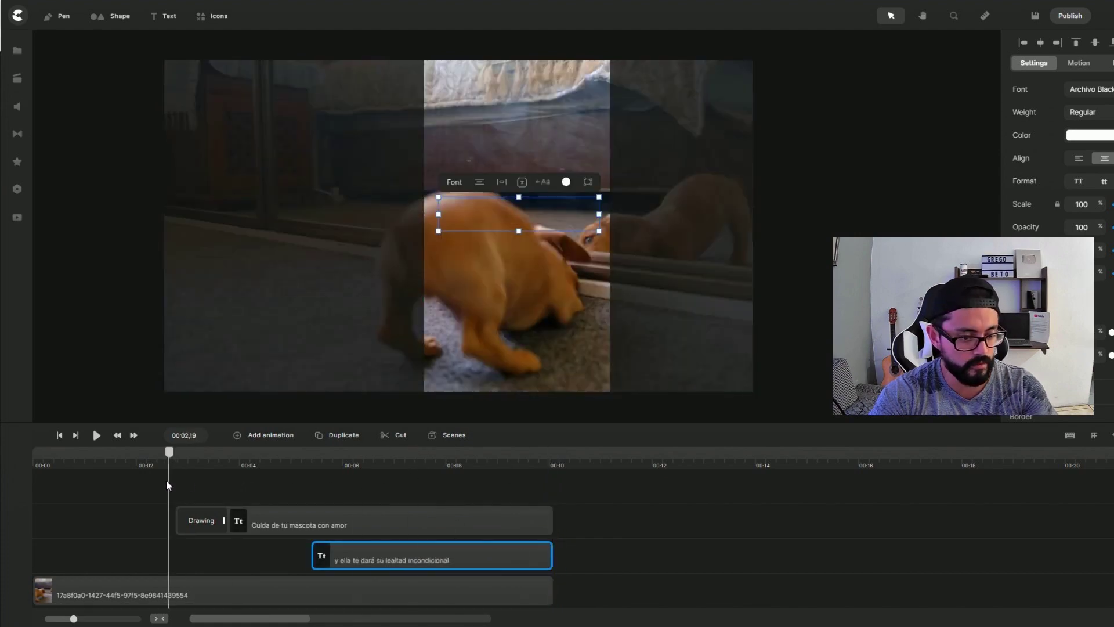
pyautogui.click(96, 436)
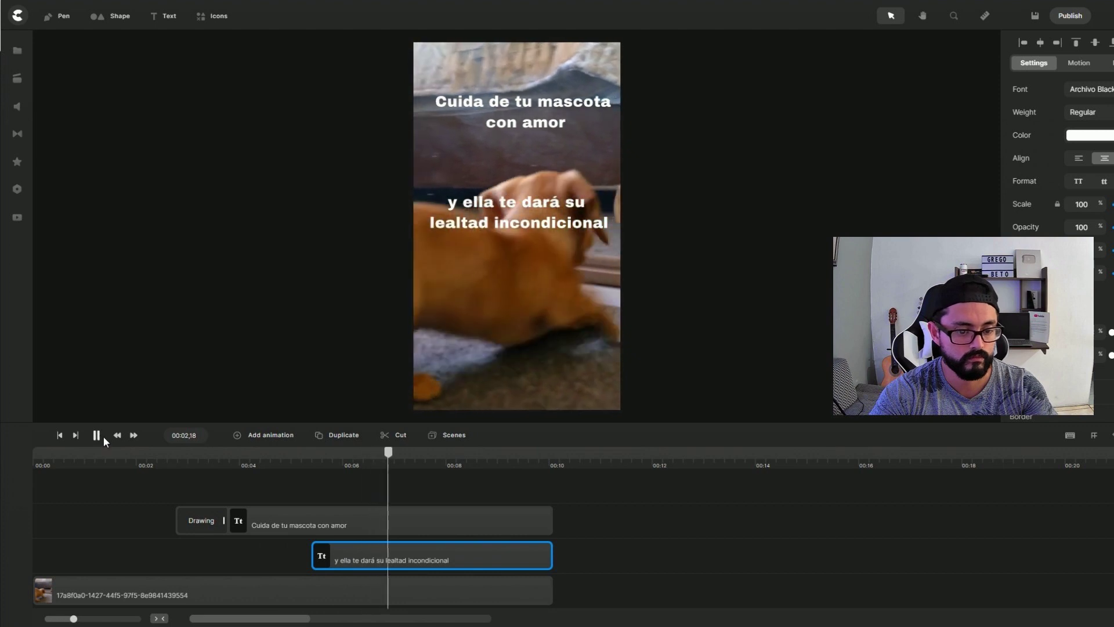
pyautogui.click(96, 436)
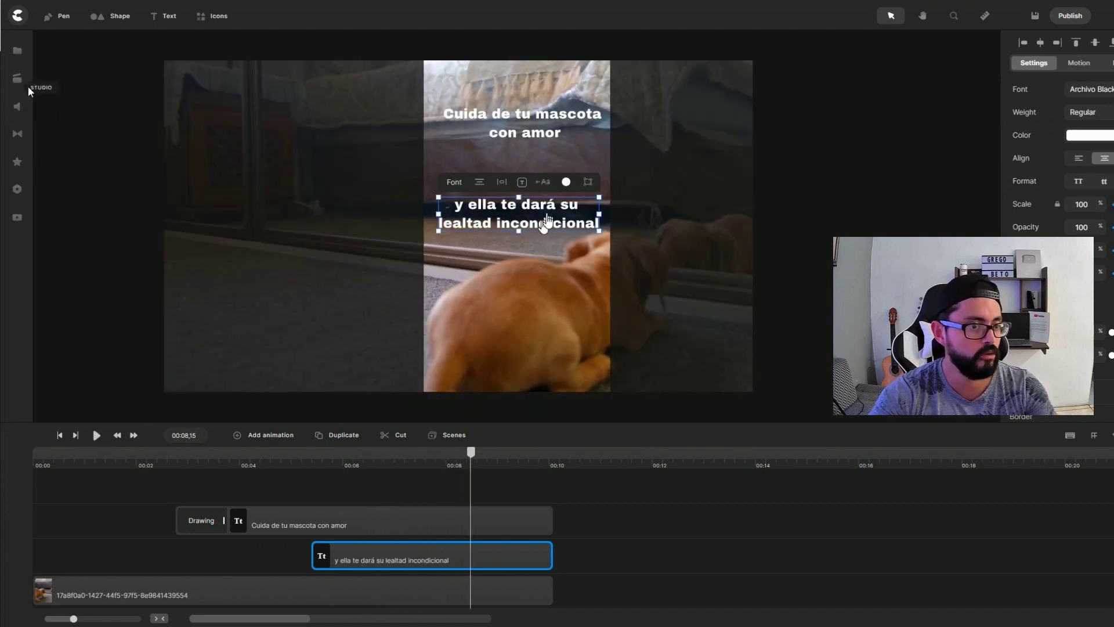
# - Apply the Doodle effect to the "y ella te dará su lealtad incondicional" text and turn off Show Hand
pyautogui.click(18, 164)
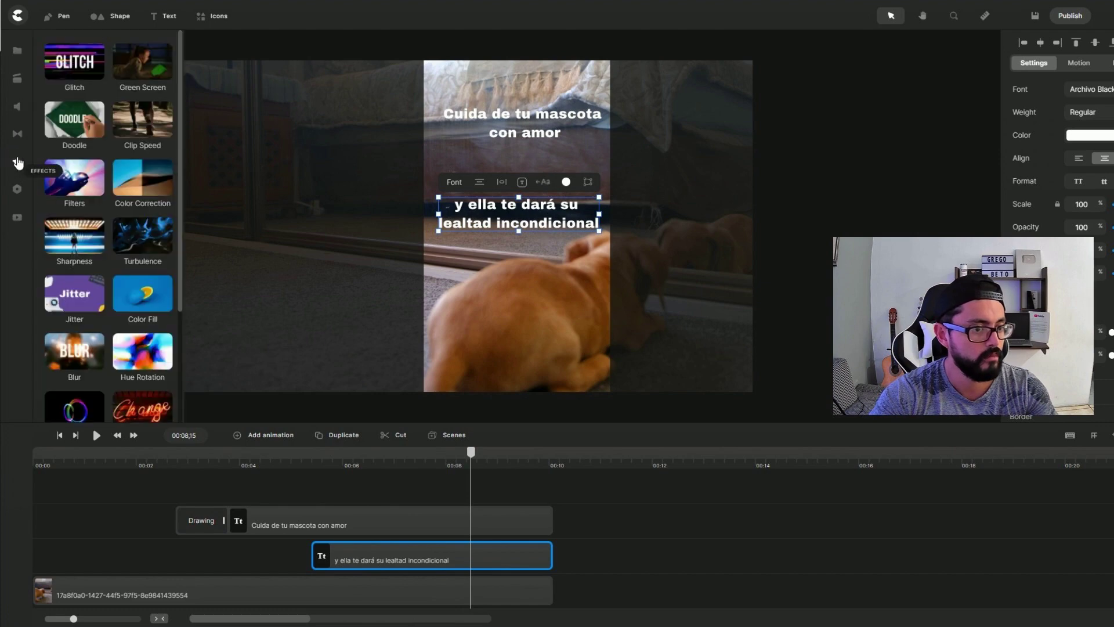
pyautogui.moveTo(79, 122); pyautogui.dragTo(155, 116)
pyautogui.moveTo(479, 203); pyautogui.dragTo(549, 230)
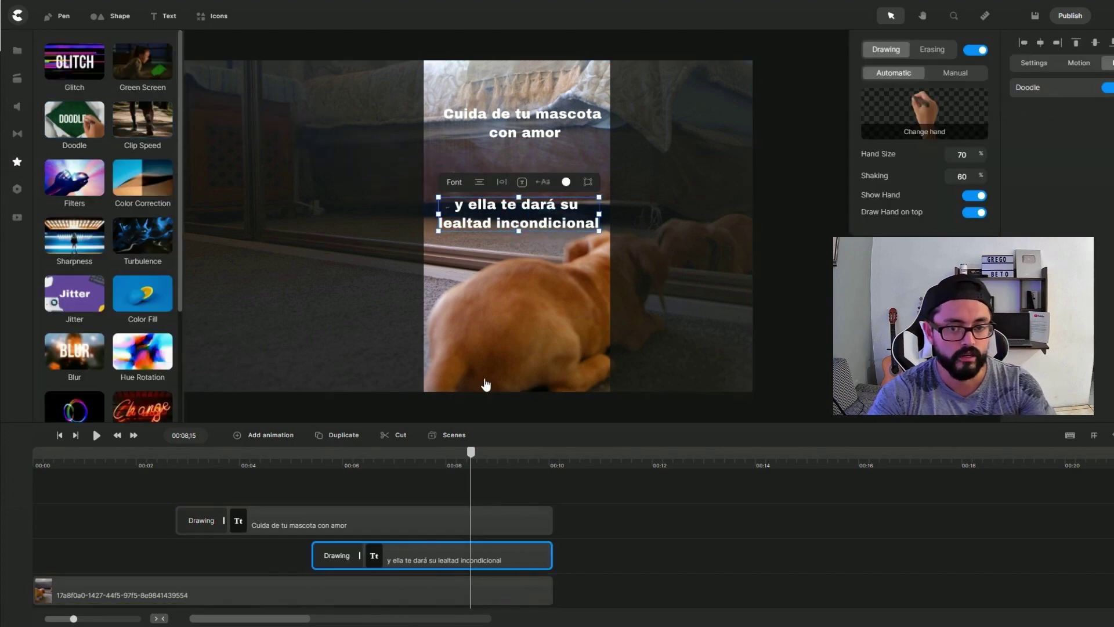
pyautogui.click(974, 196)
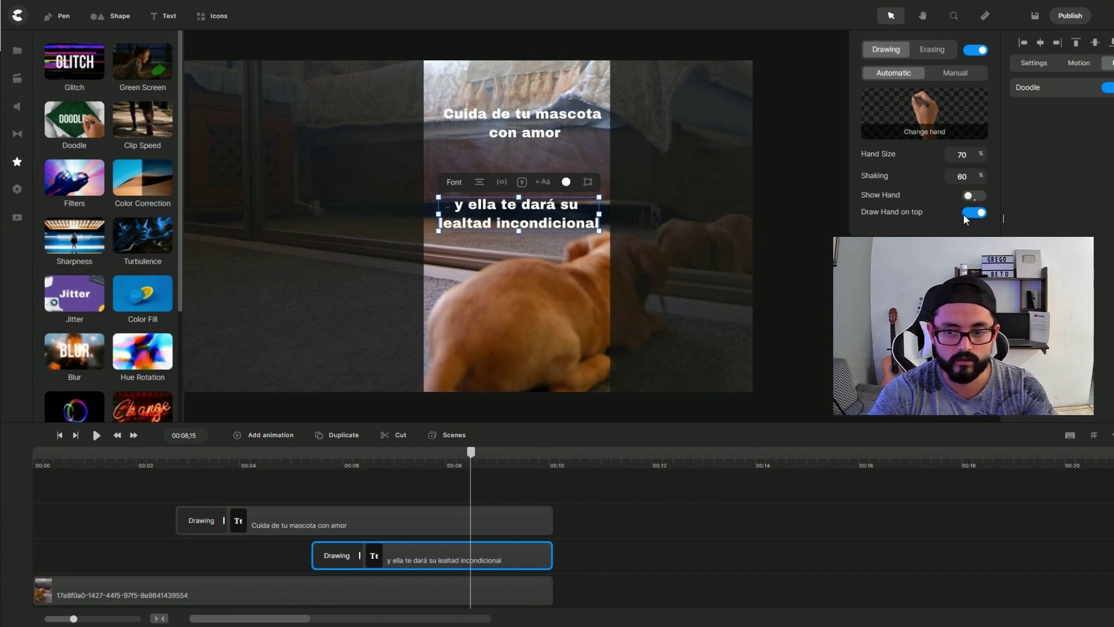
# - Start the second phrase at about 4.5 seconds, stretch it to the end of the background clip and play the video from the beginning
pyautogui.moveTo(472, 455)
pyautogui.mouseDown()
pyautogui.moveTo(150, 489)
pyautogui.moveTo(167, 489)
pyautogui.mouseUp()
pyautogui.moveTo(436, 563); pyautogui.dragTo(388, 565)
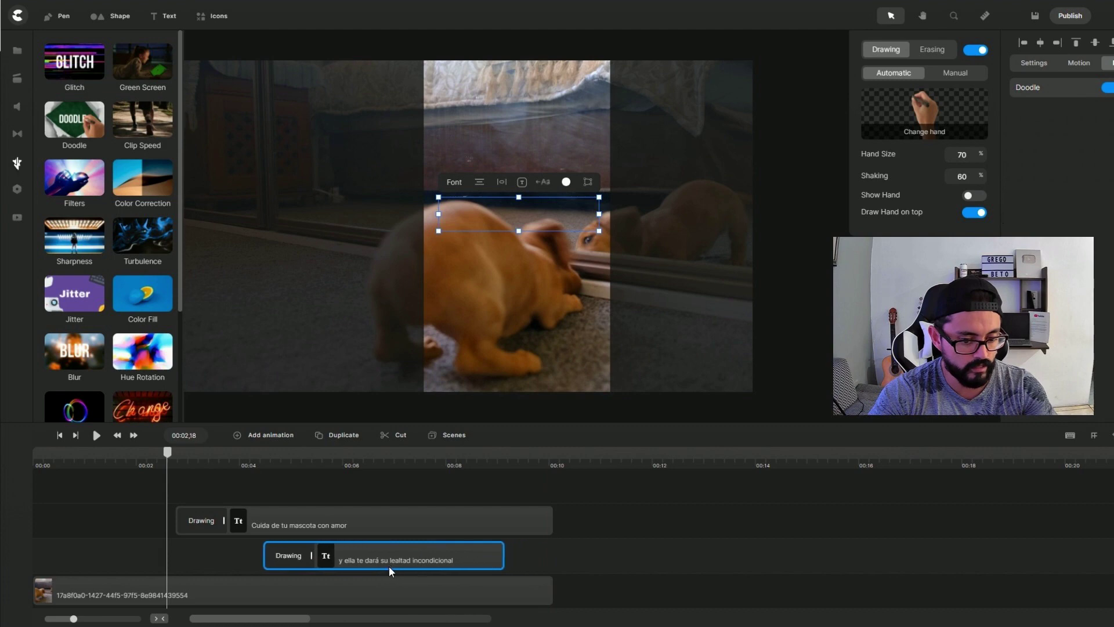
pyautogui.moveTo(507, 554); pyautogui.dragTo(552, 554)
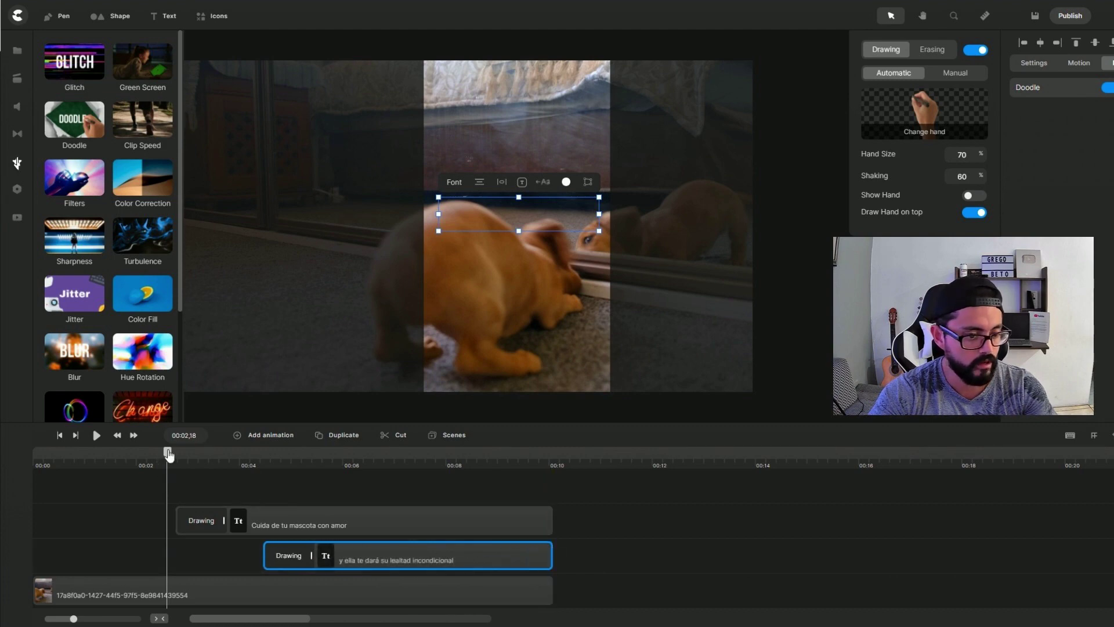
pyautogui.moveTo(169, 455); pyautogui.dragTo(10, 473)
pyautogui.click(97, 440)
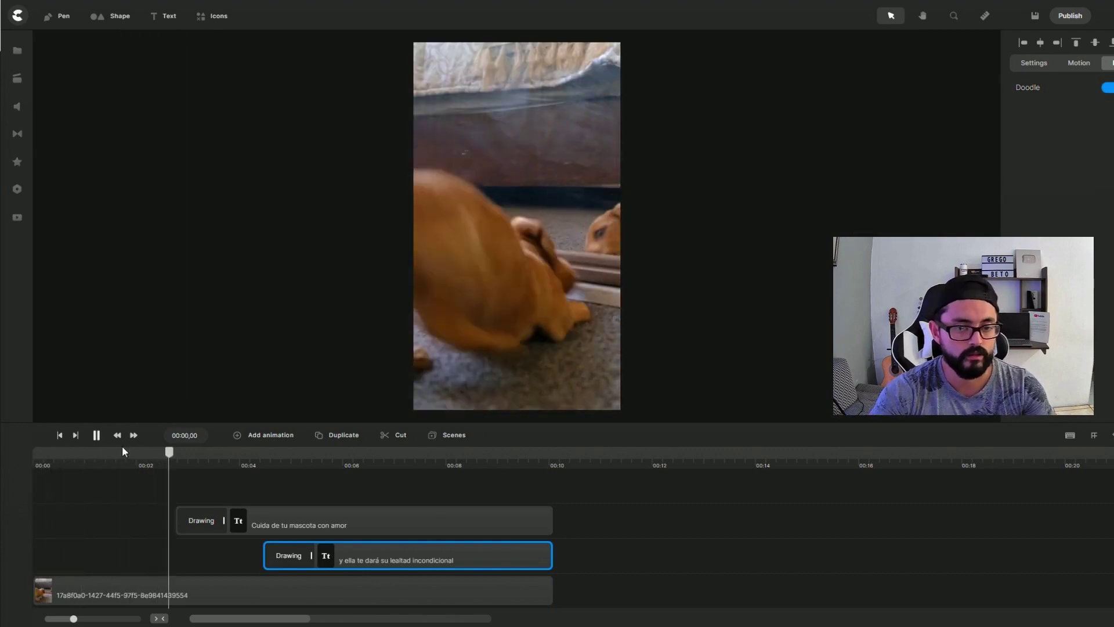
pyautogui.click(233, 452)
# - Start the first phrase at about 1.4 seconds and the second at 00:02,13, extending both to the end of the background clip
pyautogui.moveTo(234, 453); pyautogui.dragTo(158, 454)
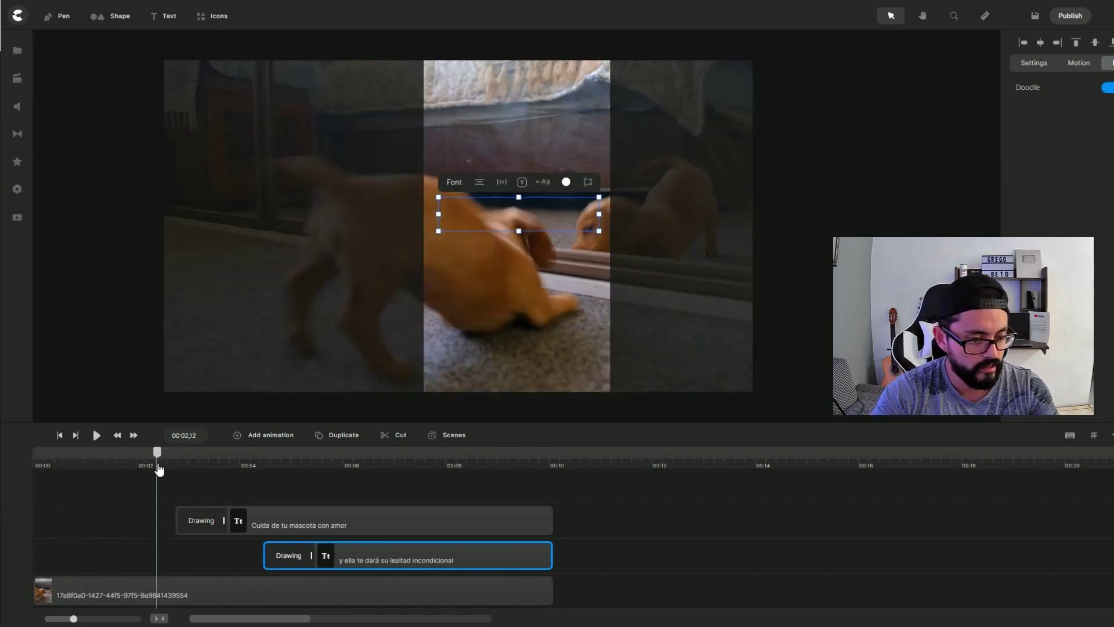
pyautogui.moveTo(268, 519); pyautogui.dragTo(205, 521)
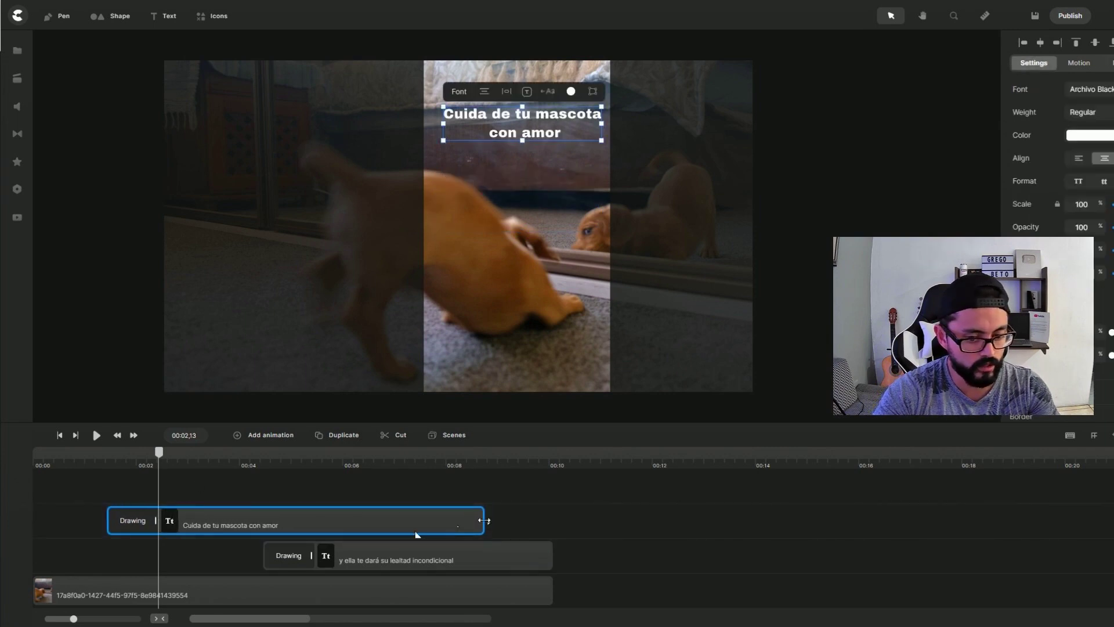
pyautogui.moveTo(505, 520); pyautogui.dragTo(552, 520)
pyautogui.moveTo(474, 549); pyautogui.dragTo(552, 552)
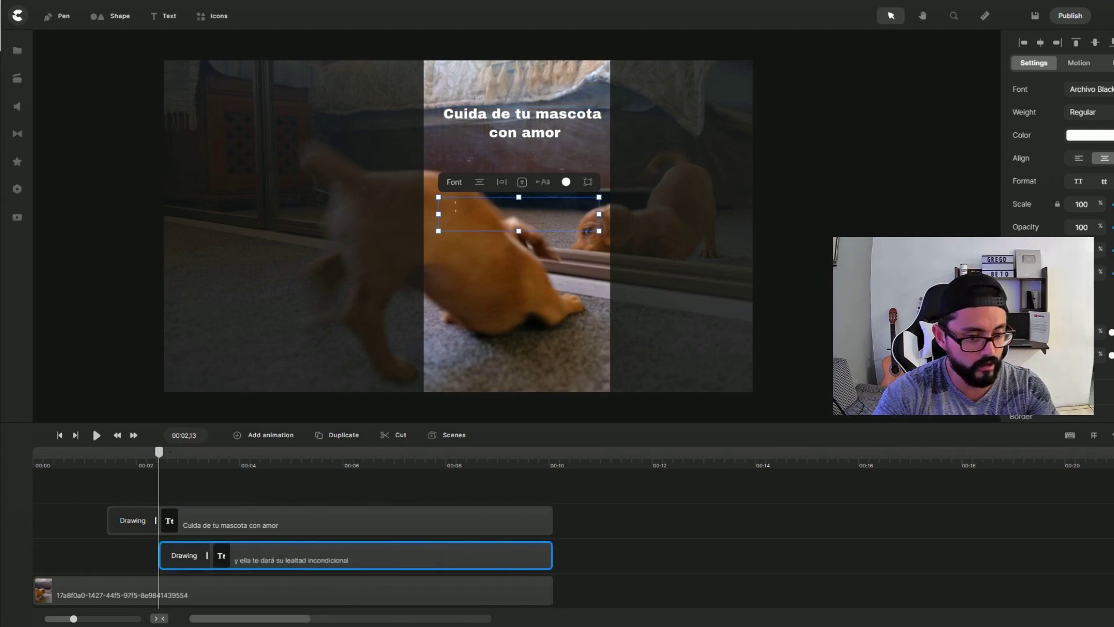
# - Play the video from the beginning to check the timing of both phrases and pause it at 00:08,18
pyautogui.click(34, 459)
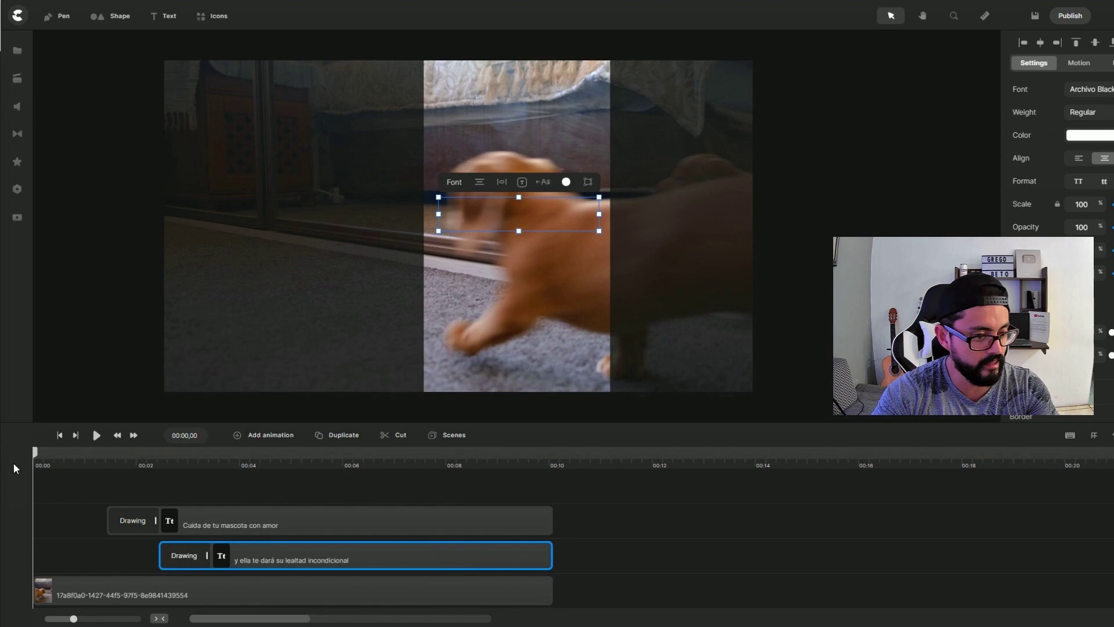
pyautogui.click(98, 377)
pyautogui.click(96, 435)
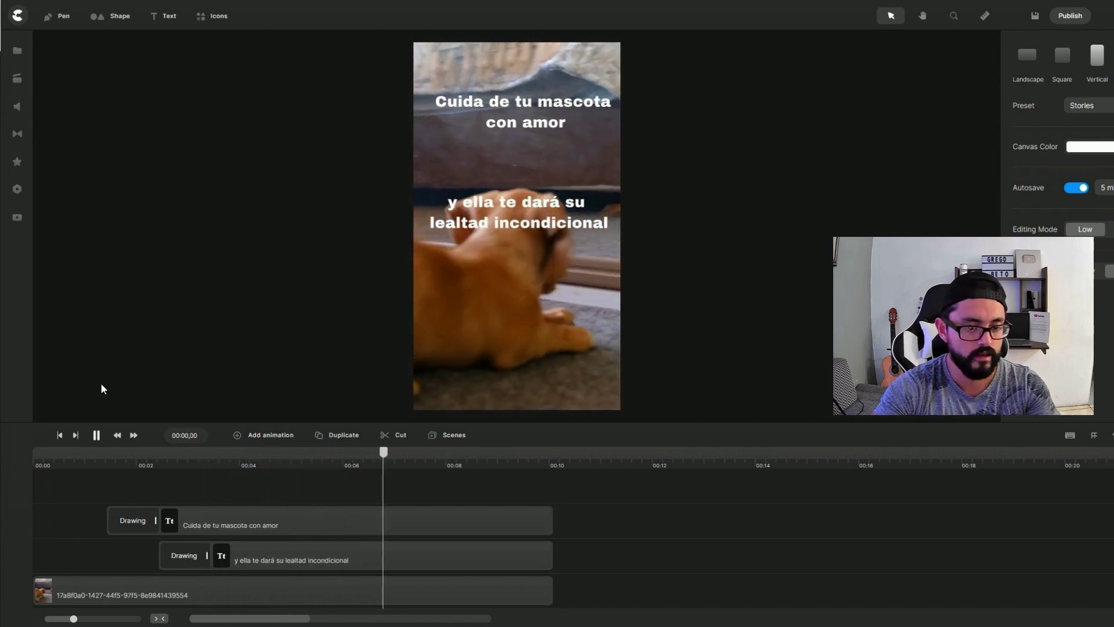
pyautogui.click(98, 437)
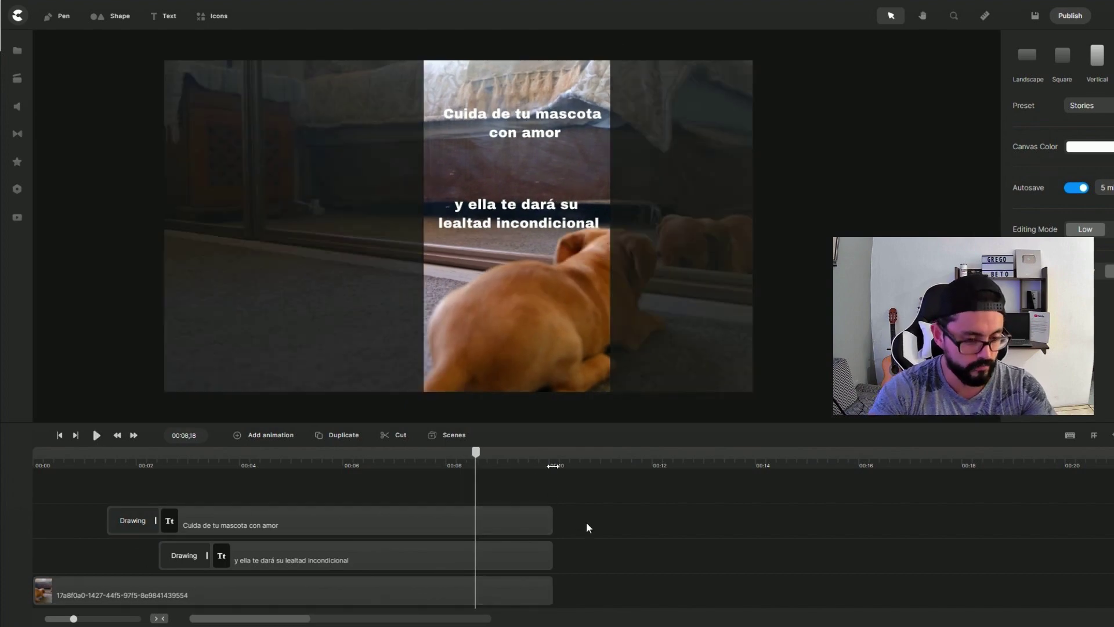
# - Trim both phrases and the background clip to end at 00:08,18 and return to the start of the timeline
pyautogui.moveTo(548, 525); pyautogui.dragTo(476, 533)
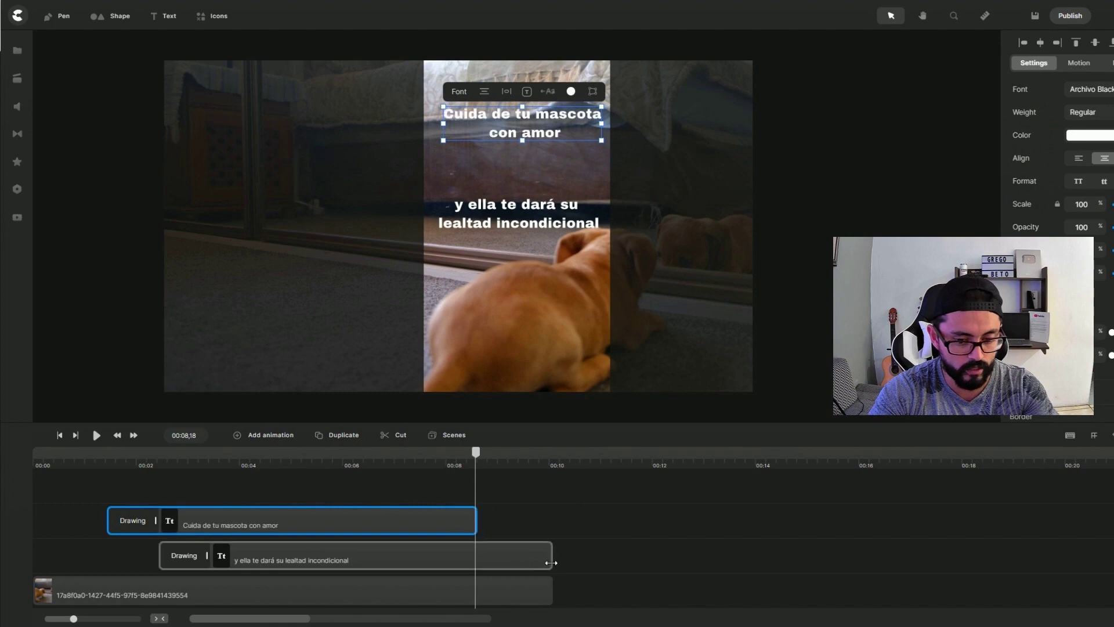
pyautogui.moveTo(552, 559); pyautogui.dragTo(476, 557)
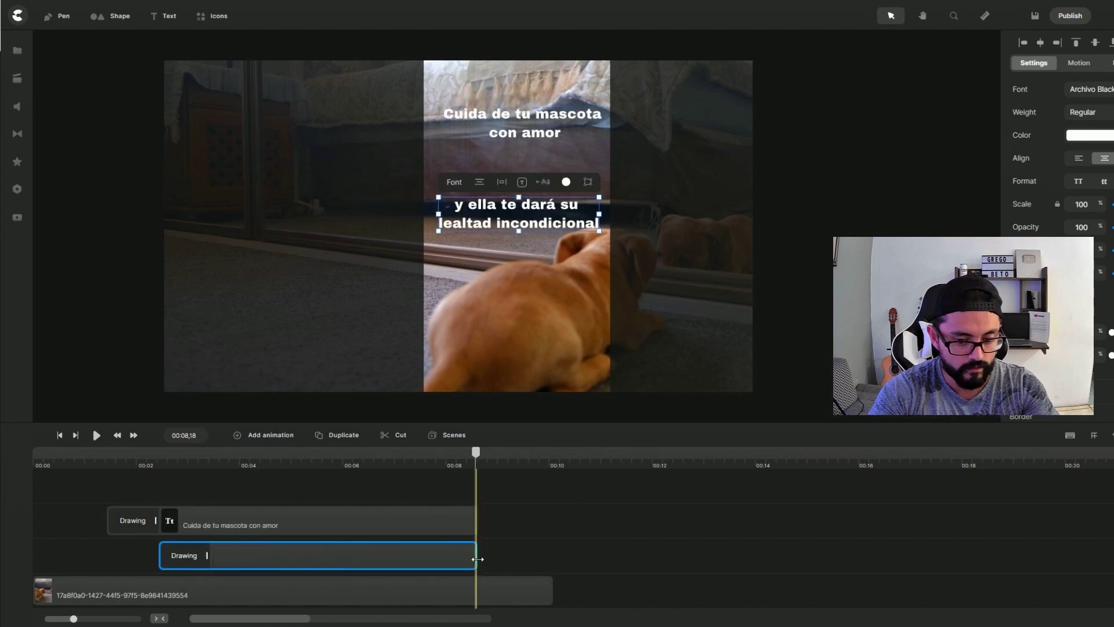
pyautogui.moveTo(549, 593); pyautogui.dragTo(476, 595)
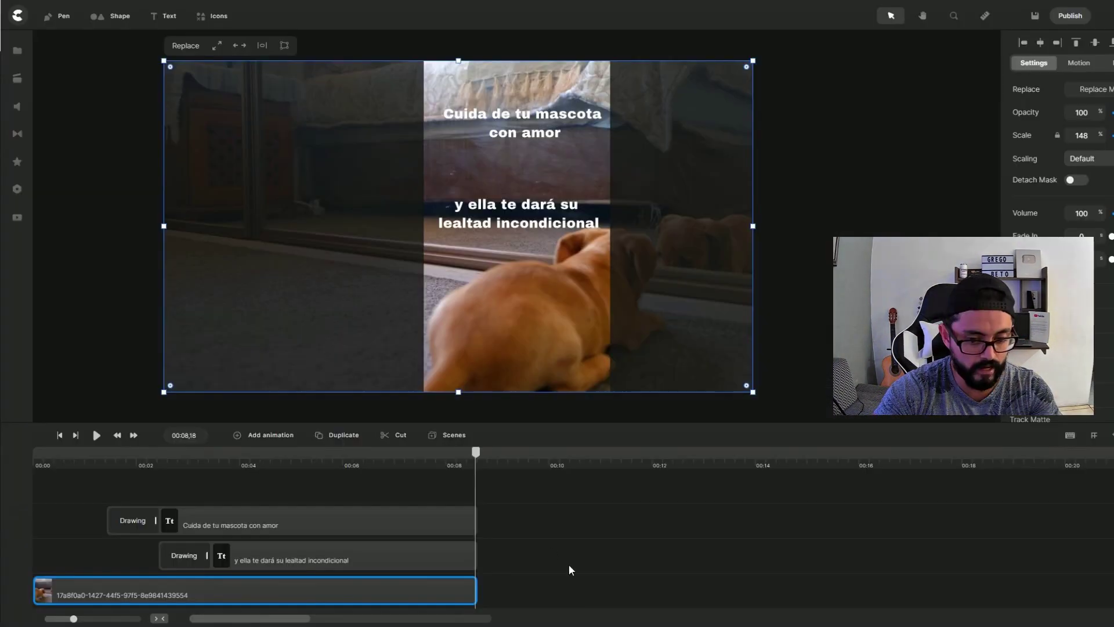
pyautogui.scroll(-2, 512, 551)
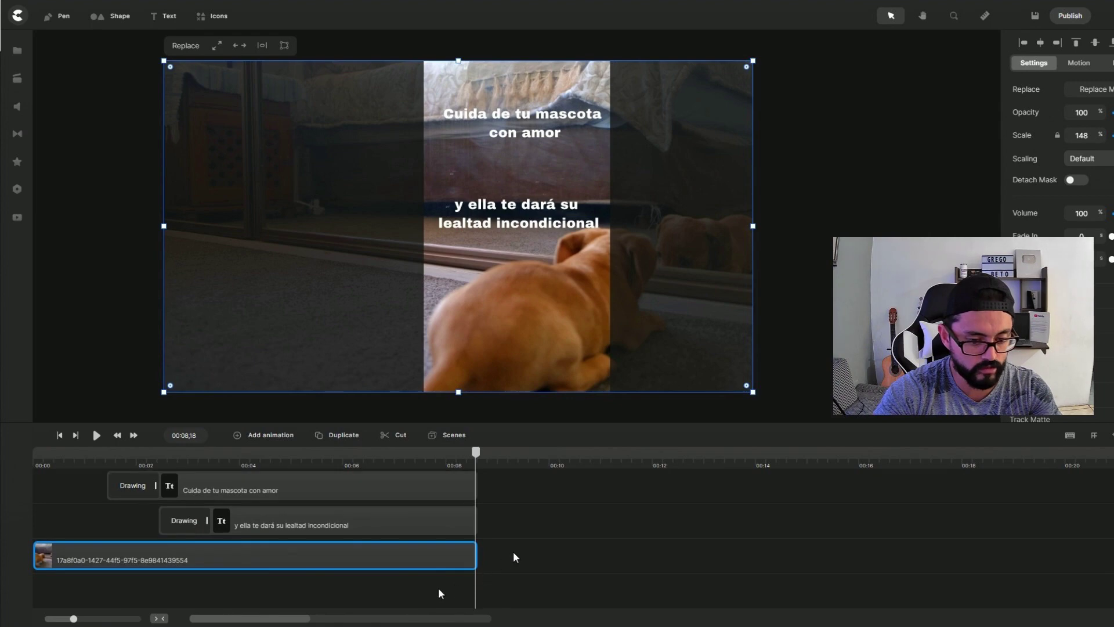
pyautogui.moveTo(474, 558); pyautogui.dragTo(474, 563)
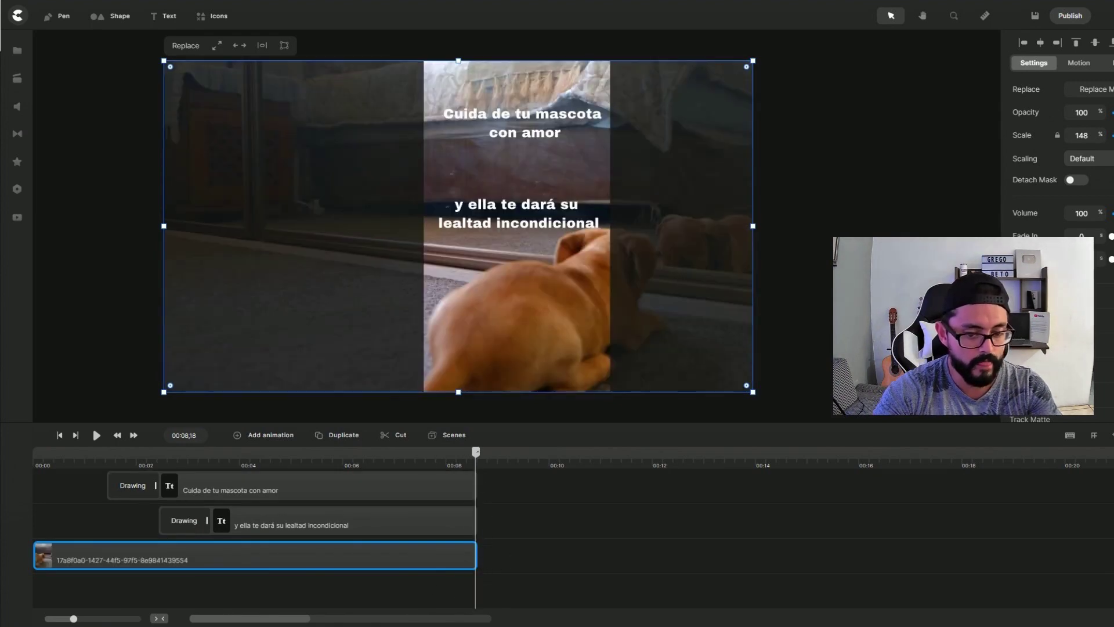
pyautogui.press('Home')
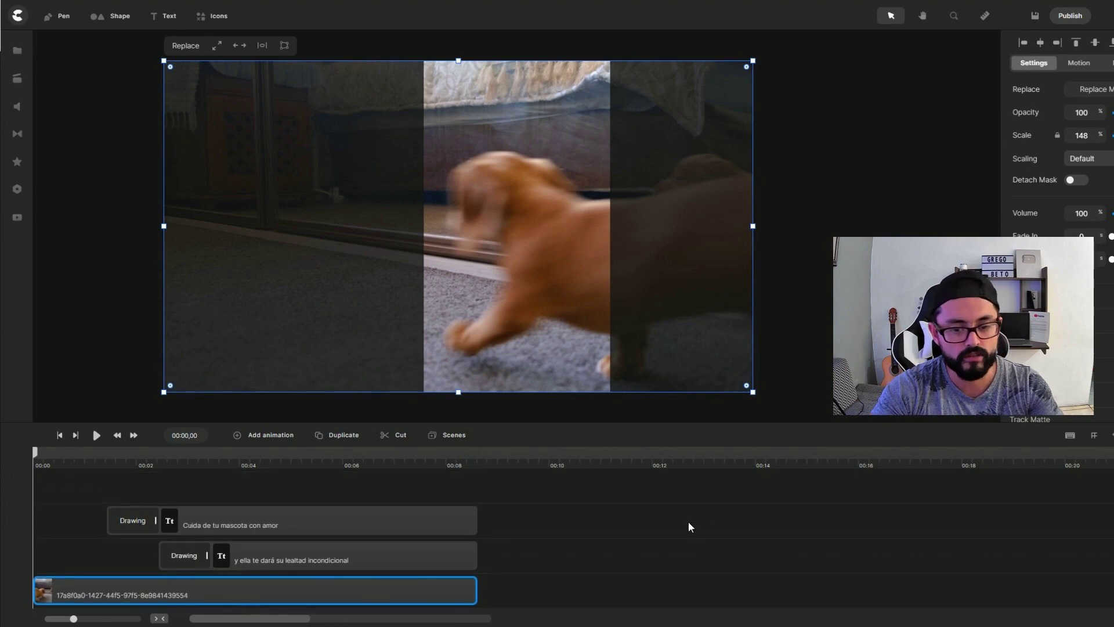
pyautogui.click(707, 512)
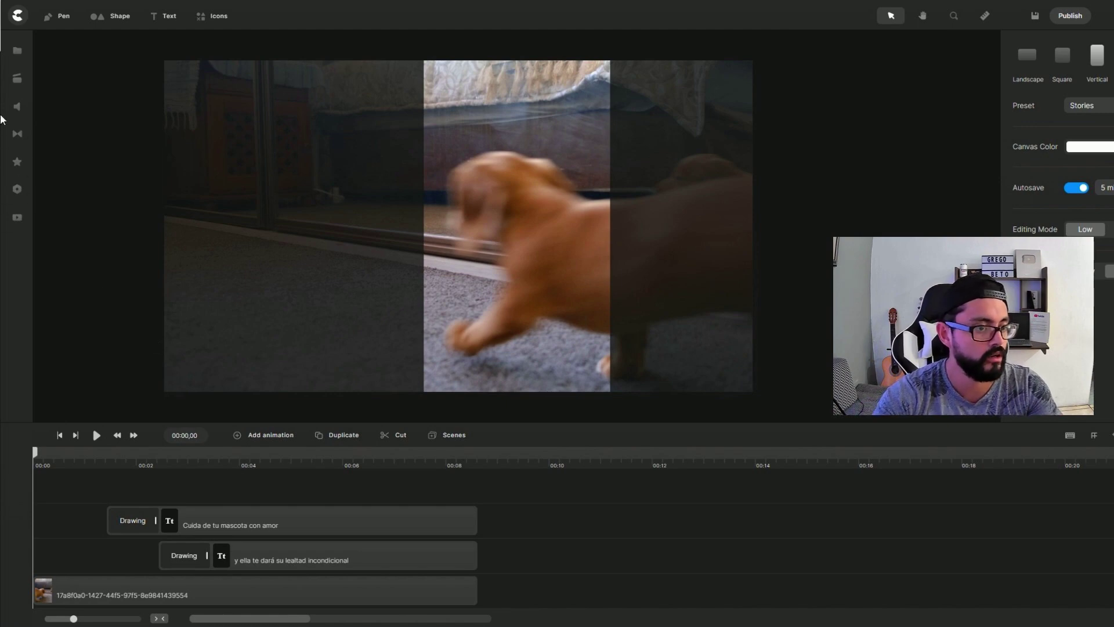
# - Add the YouTube Channel social element on a new upper track, starting about 2.3 seconds in and ending with the other clips
pyautogui.click(14, 85)
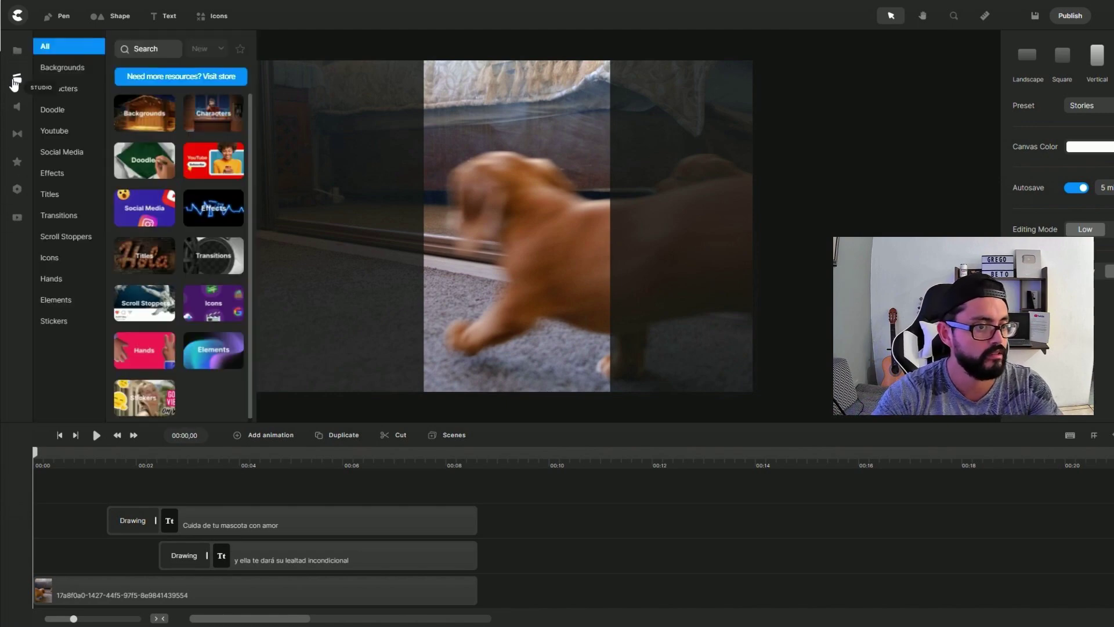
pyautogui.click(63, 154)
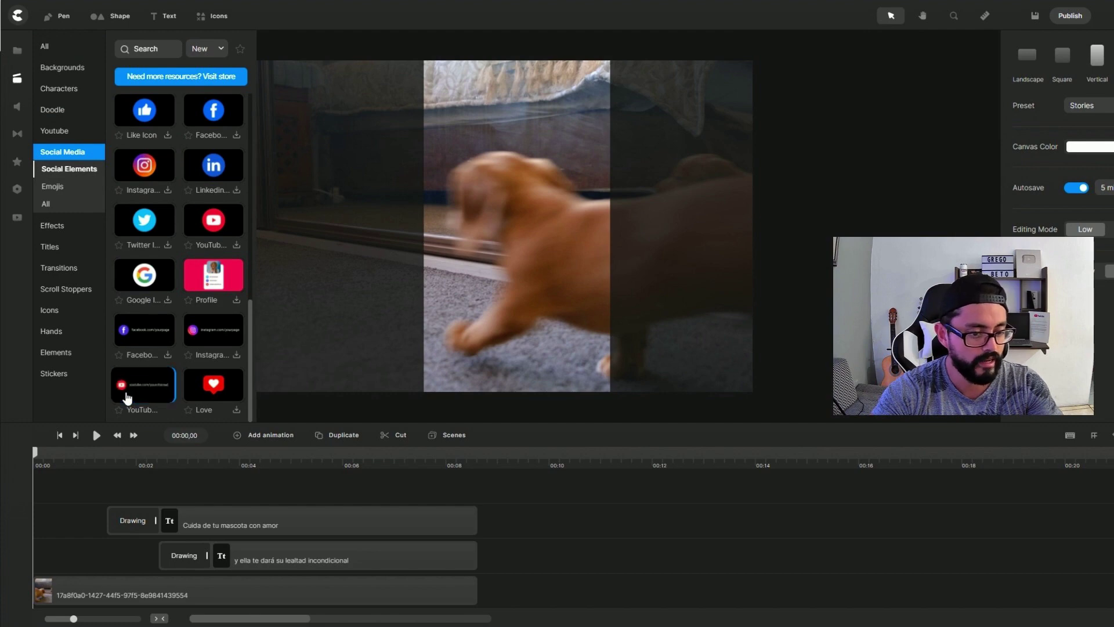
pyautogui.moveTo(34, 451); pyautogui.dragTo(372, 472)
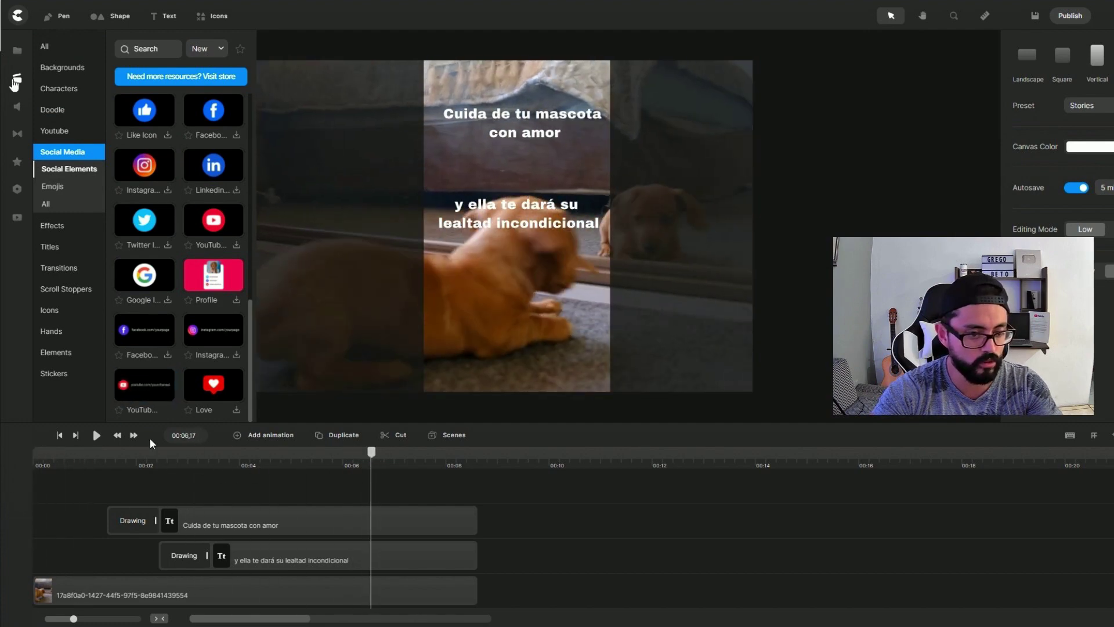
pyautogui.moveTo(158, 386); pyautogui.dragTo(430, 339)
pyautogui.moveTo(586, 528); pyautogui.dragTo(341, 522)
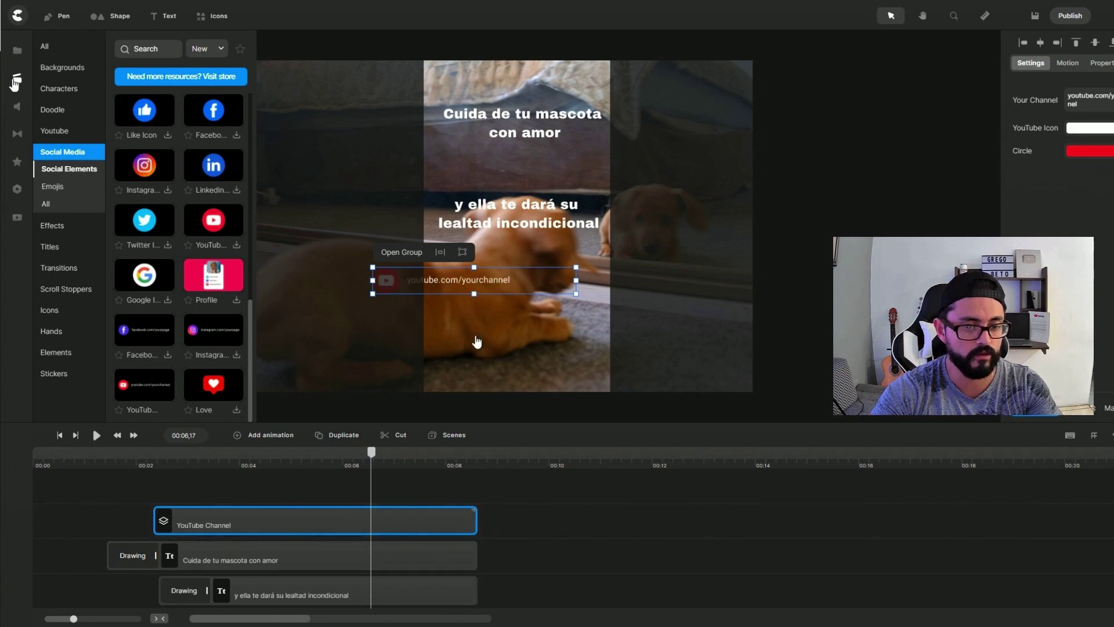
# - Move the YouTube channel element below the second phrase and scale it down to fit within the vertical frame
pyautogui.moveTo(460, 278); pyautogui.dragTo(511, 304)
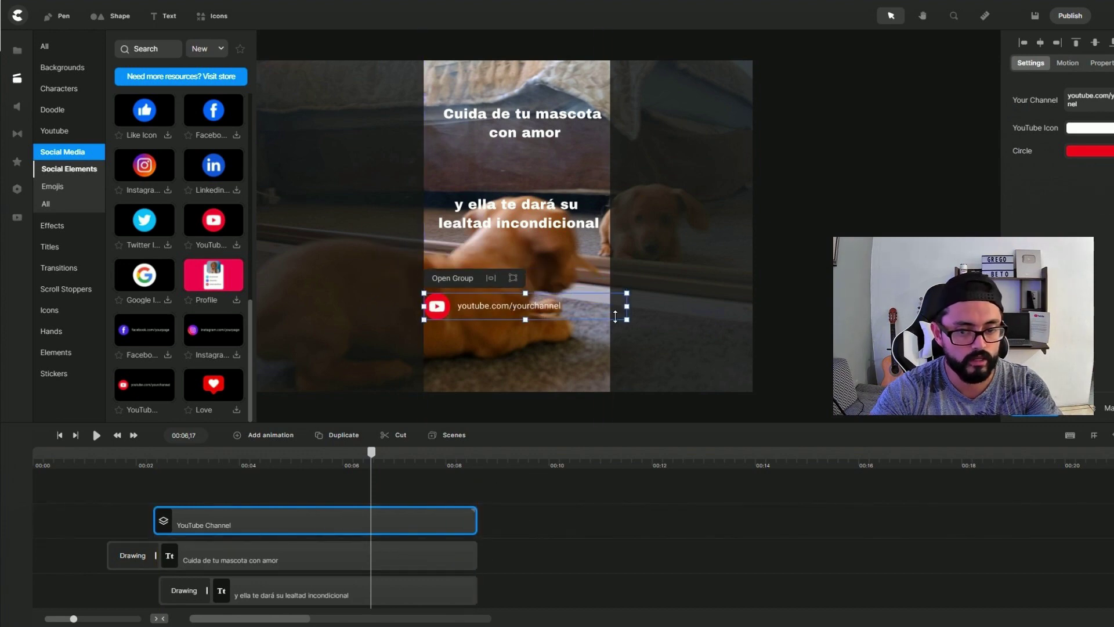
pyautogui.moveTo(627, 319); pyautogui.dragTo(556, 317)
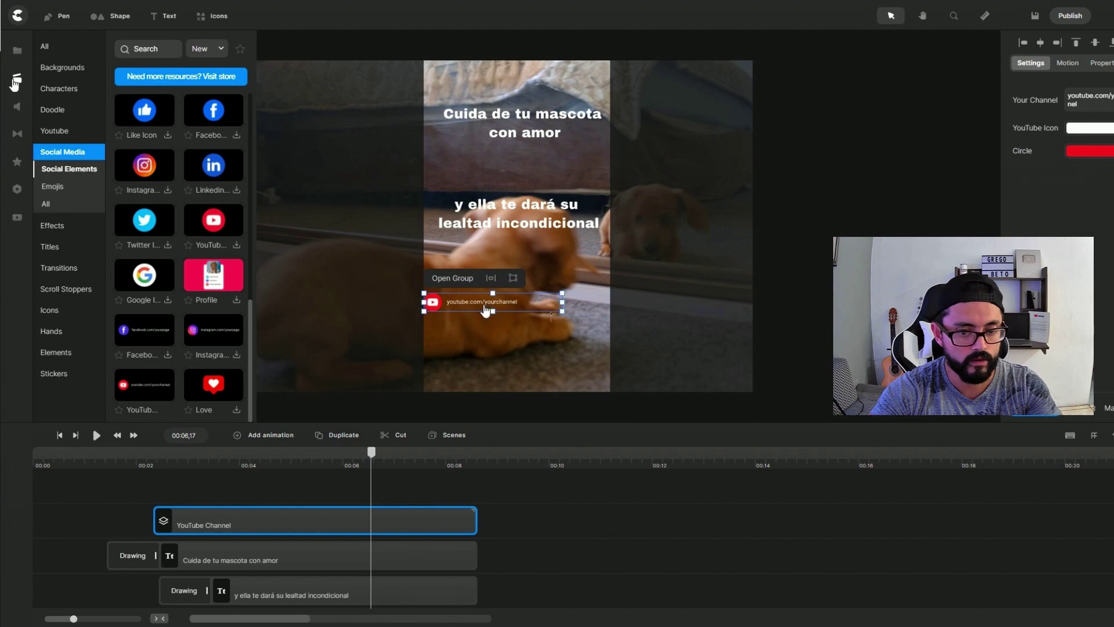
pyautogui.moveTo(486, 310); pyautogui.dragTo(515, 314)
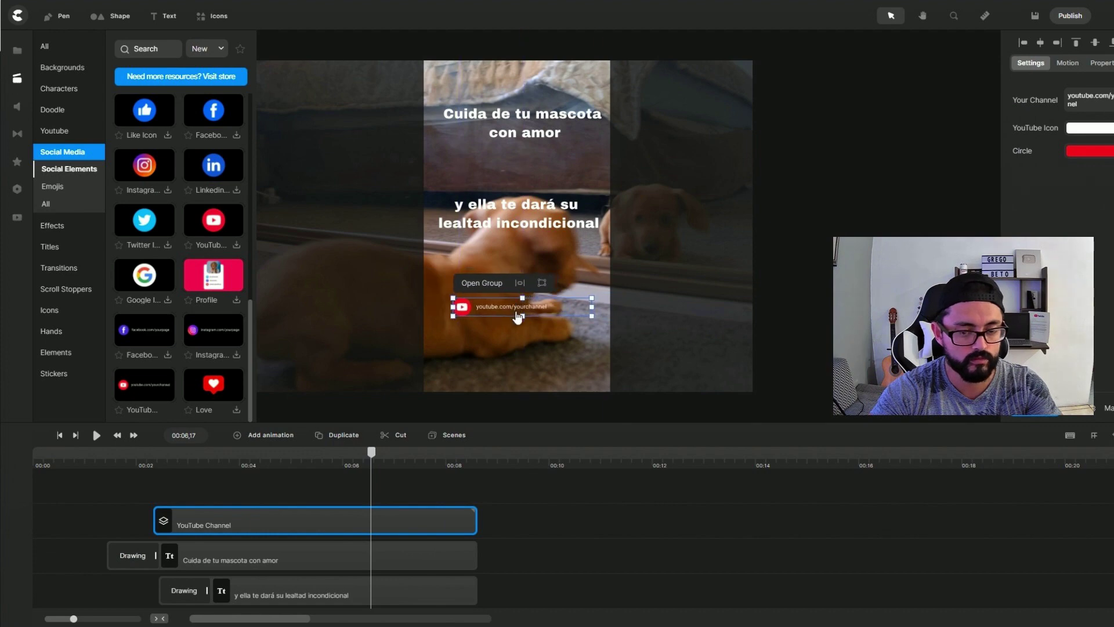
# - Replace the YouTube element's channel text with "Canal de Mascotas"
pyautogui.click(1072, 100)
pyautogui.hotkey('ctrl', 'a')
pyautogui.press('BackSpace')
pyautogui.write('Can')
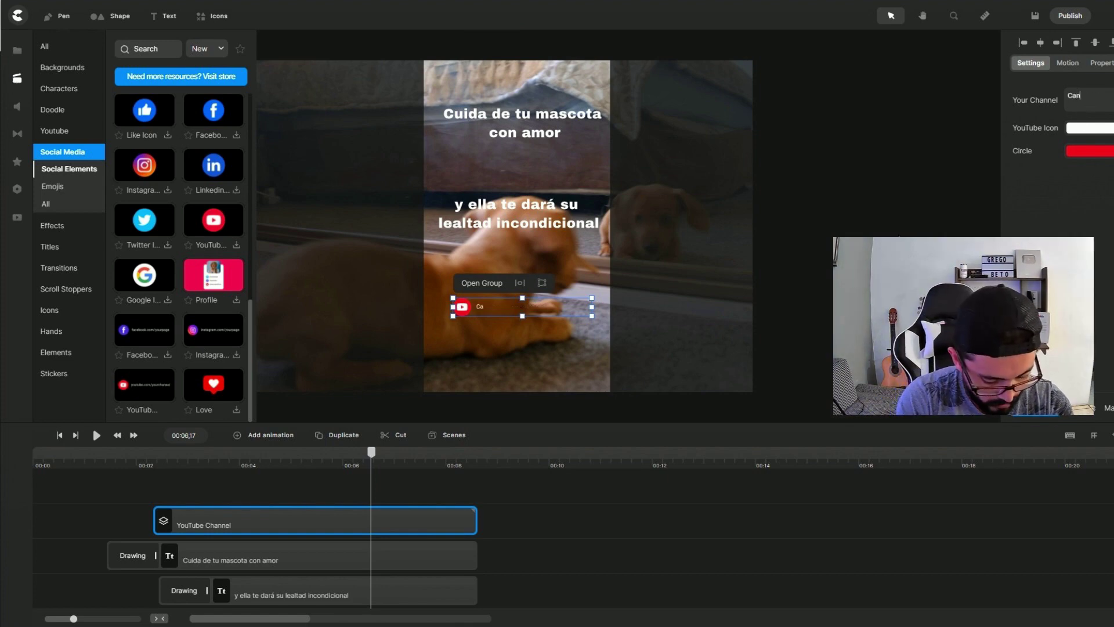
pyautogui.write('al de Masco')
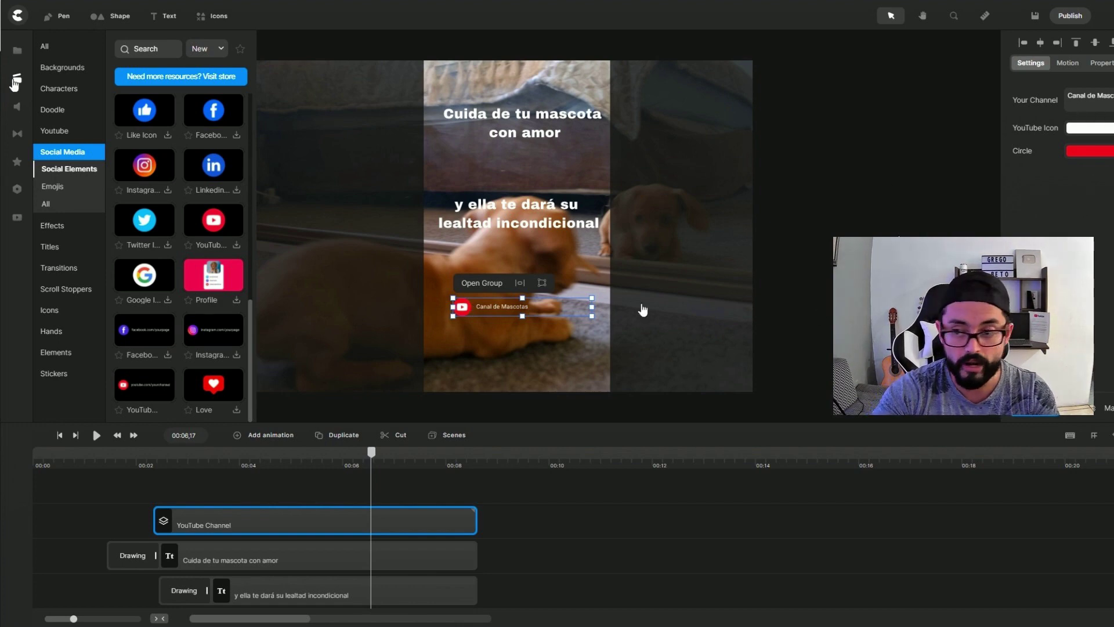
# - Enlarge the "Canal de Mascotas" YouTube element beneath the phrases and play the video from the beginning
pyautogui.moveTo(588, 315); pyautogui.dragTo(653, 324)
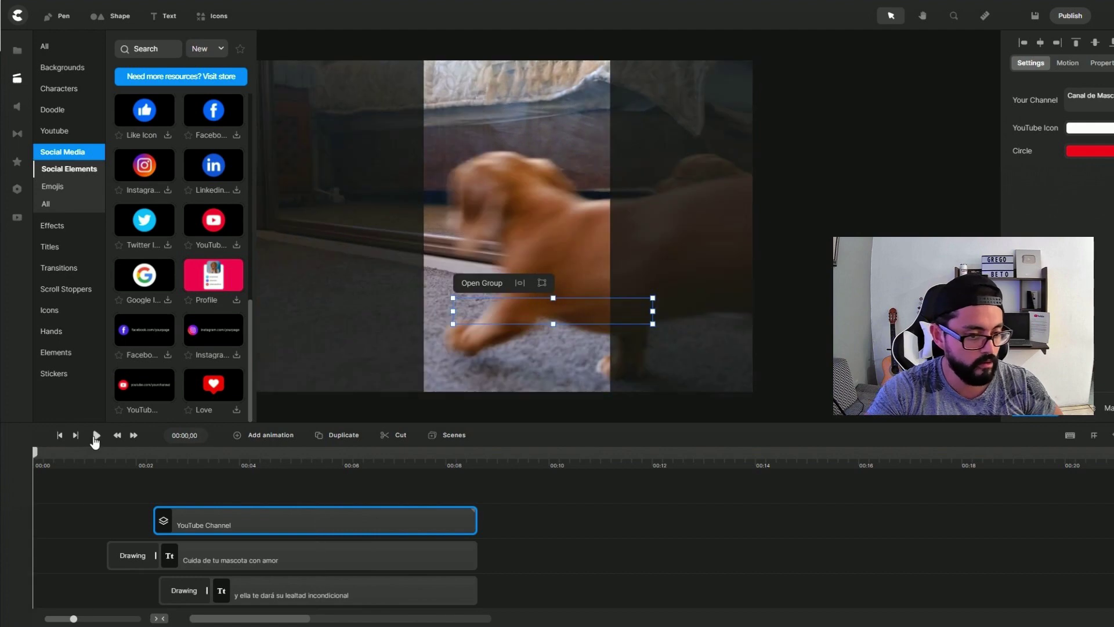
pyautogui.click(97, 441)
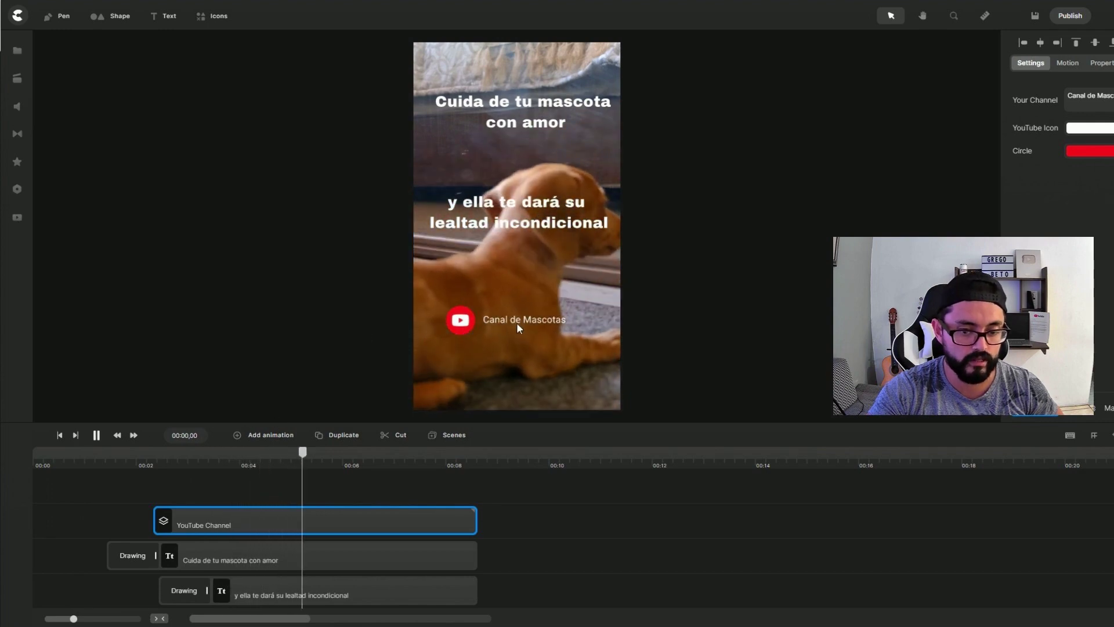
# - Add a Typewriter text element over the vertical frame, starting at 00:06,18, and play its animation
pyautogui.click(97, 435)
pyautogui.moveTo(101, 458); pyautogui.dragTo(12, 471)
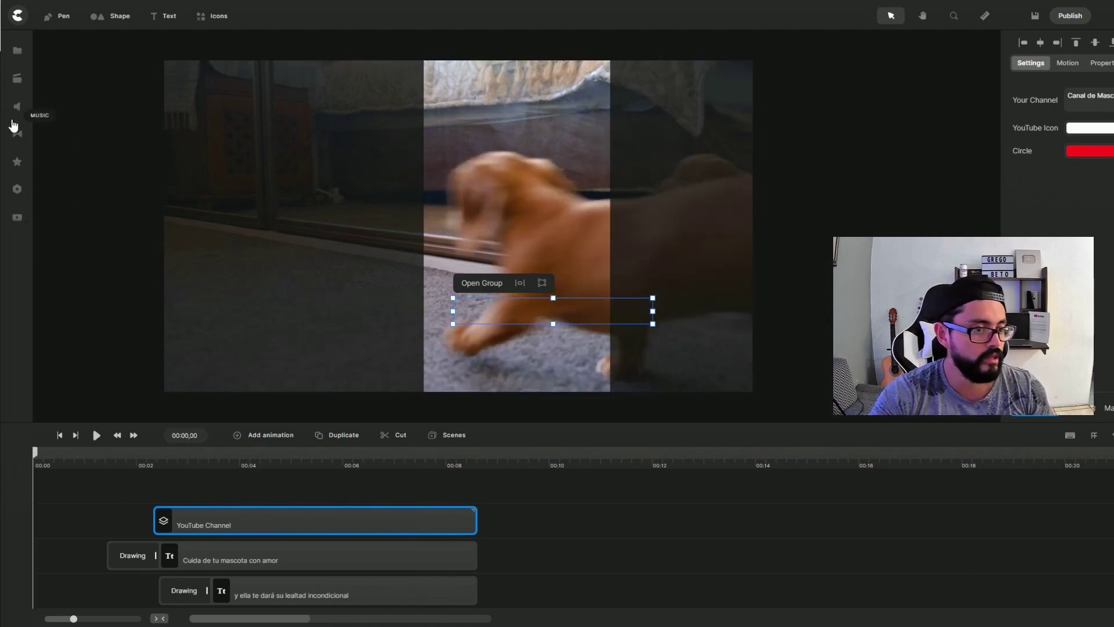
pyautogui.click(14, 191)
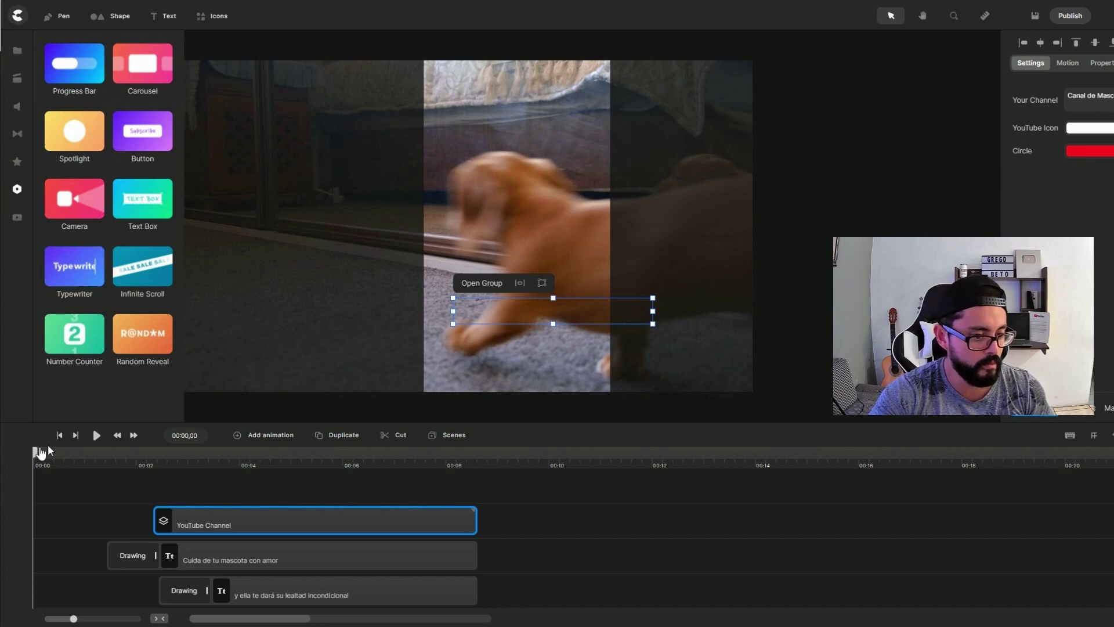
pyautogui.moveTo(39, 452); pyautogui.dragTo(376, 473)
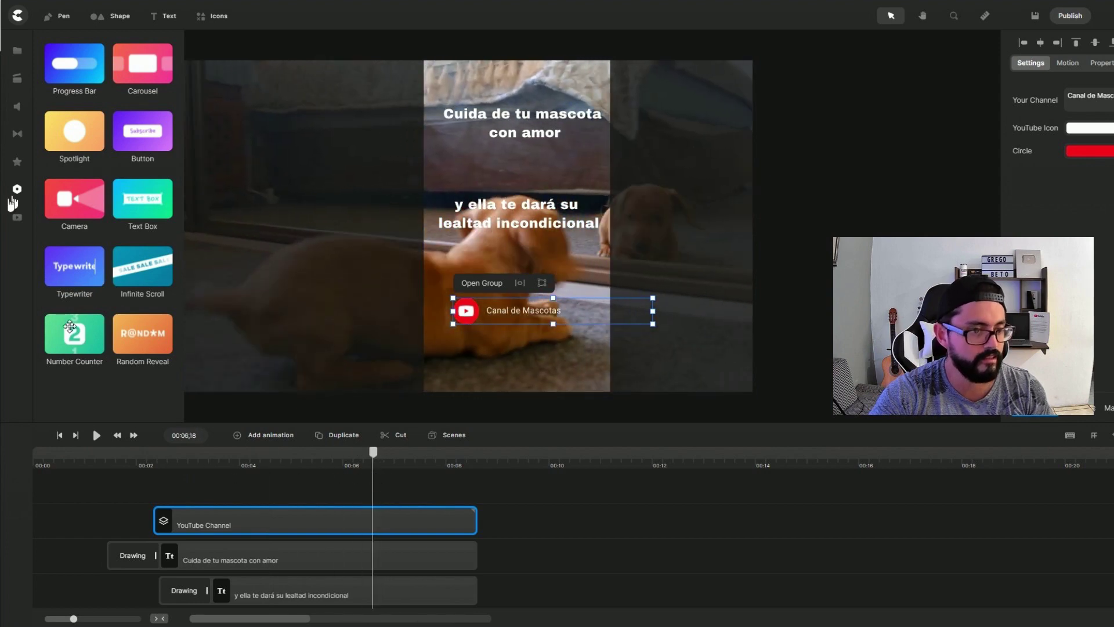
pyautogui.moveTo(57, 274); pyautogui.dragTo(454, 214)
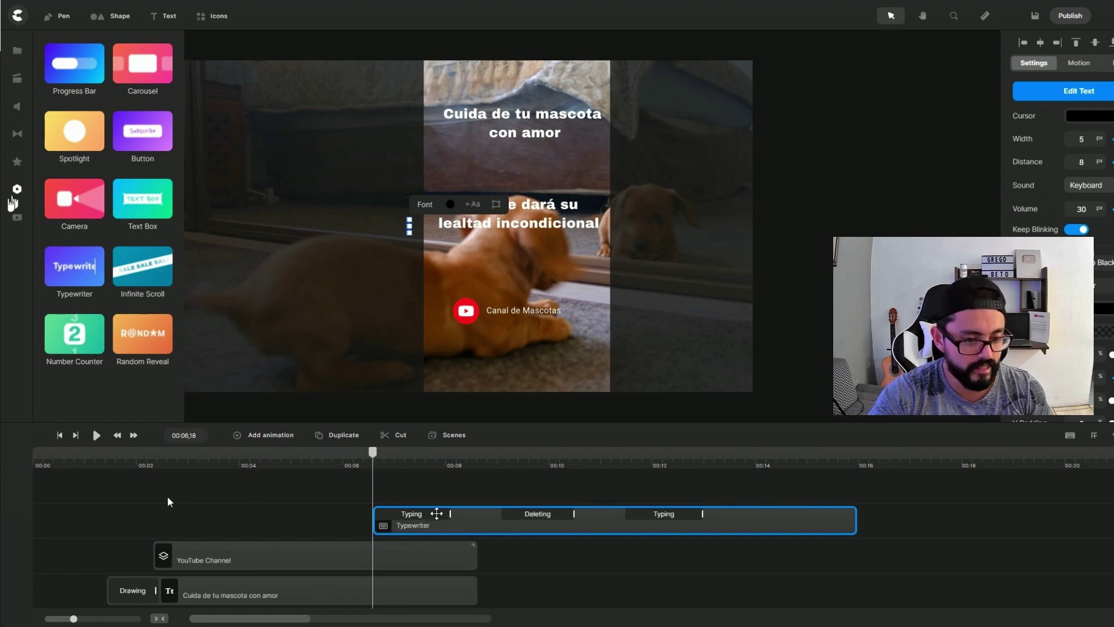
pyautogui.click(97, 436)
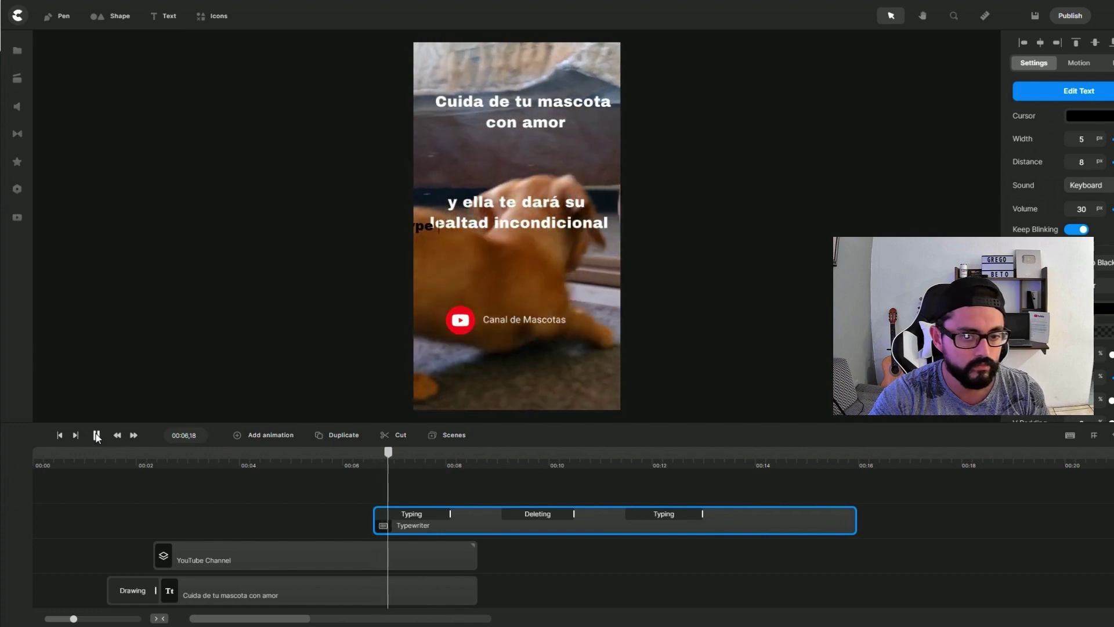
pyautogui.click(96, 436)
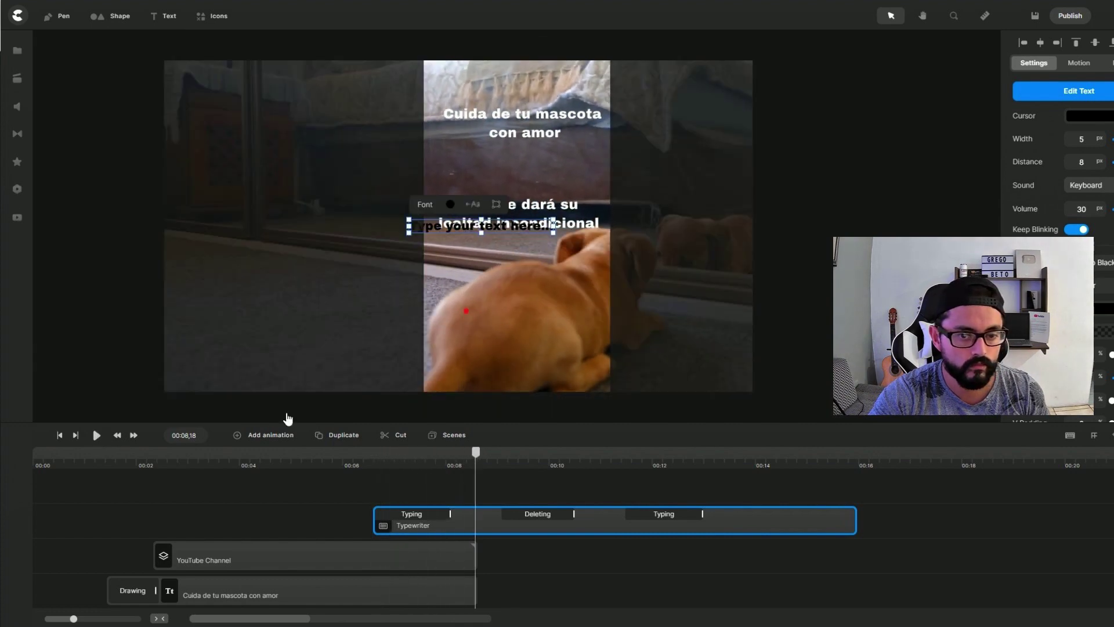
# - Move the Typewriter text below the YouTube channel element and select its first sentence's placeholder text
pyautogui.moveTo(450, 231); pyautogui.dragTo(489, 332)
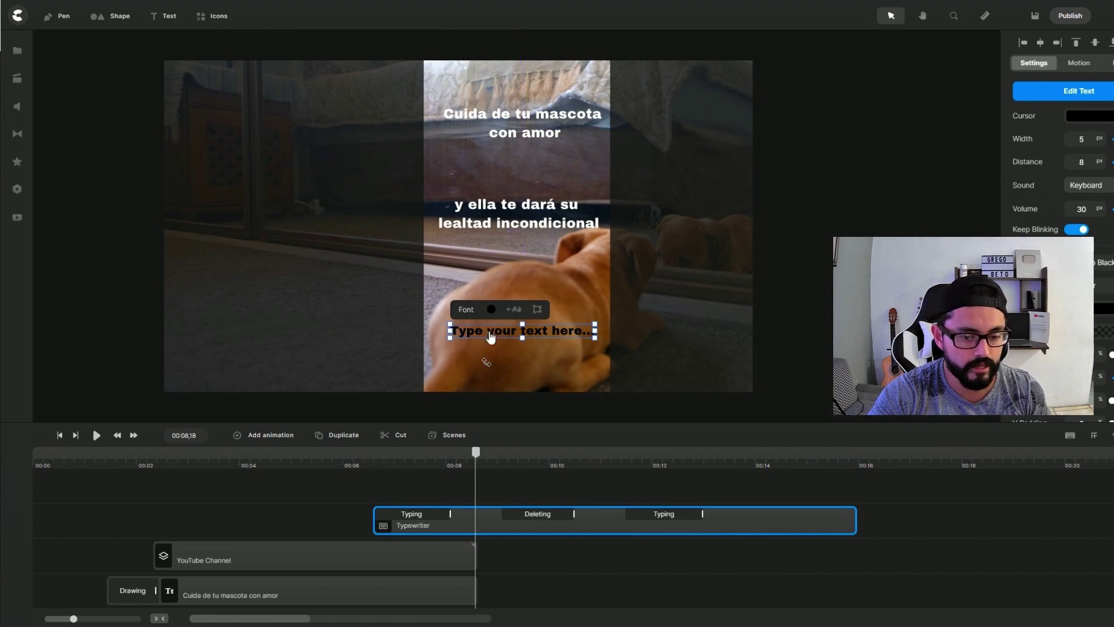
pyautogui.click(1080, 98)
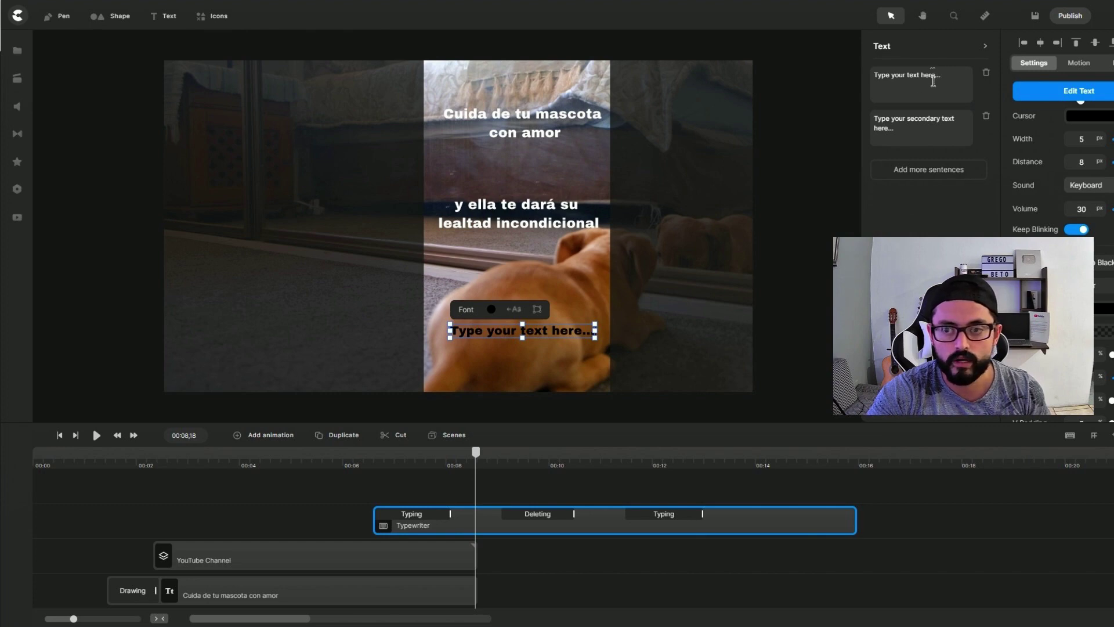
pyautogui.moveTo(934, 79); pyautogui.dragTo(879, 83)
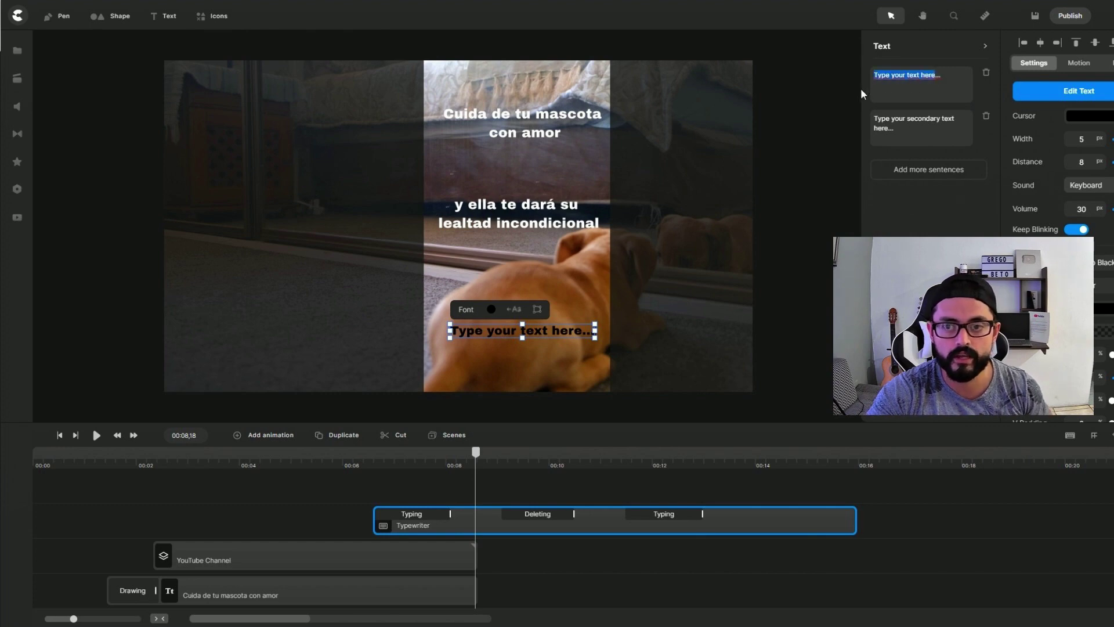
pyautogui.write('Link e')
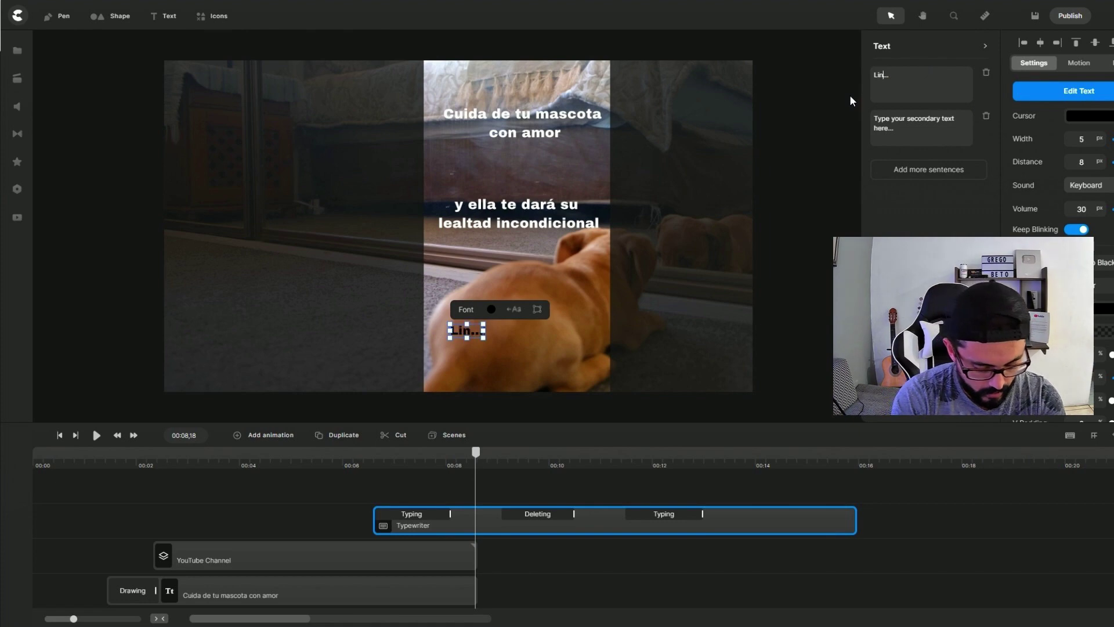
pyautogui.write('n Mi Per')
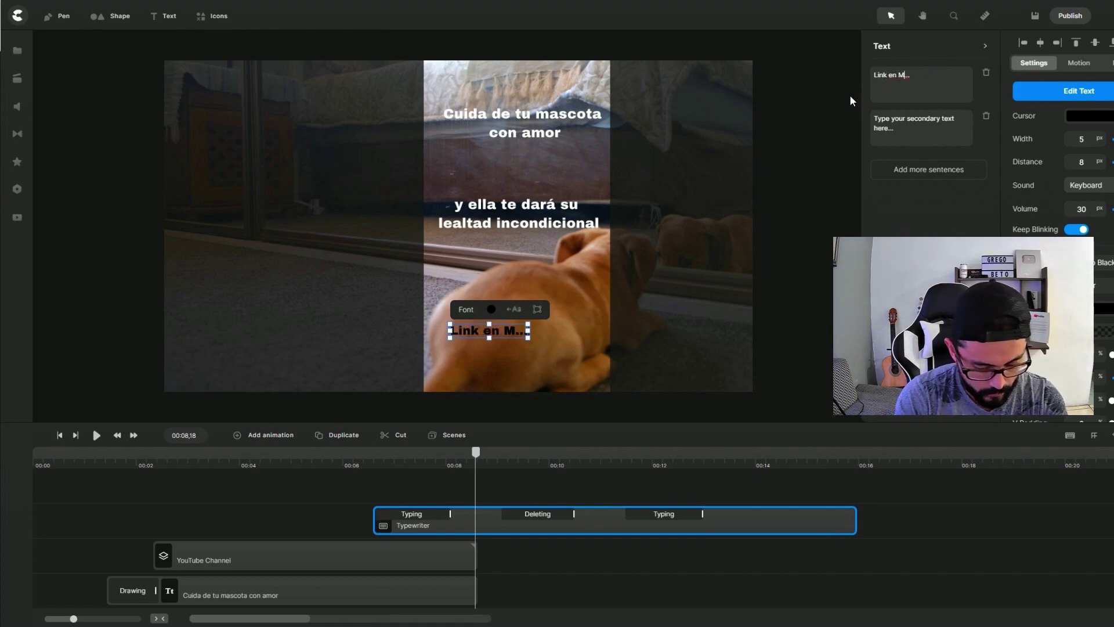
pyautogui.press('BackSpace')
pyautogui.press('BackSpace')
pyautogui.press('BackSpace')
pyautogui.press('BackSpace')
pyautogui.press('BackSpace')
pyautogui.press('BackSpace')
pyautogui.press('BackSpace')
pyautogui.press('BackSpace')
pyautogui.press('BackSpace')
pyautogui.press('BackSpace')
pyautogui.press('BackSpace')
pyautogui.press('BackSpace')
pyautogui.press('BackSpace')
pyautogui.press('BackSpace')
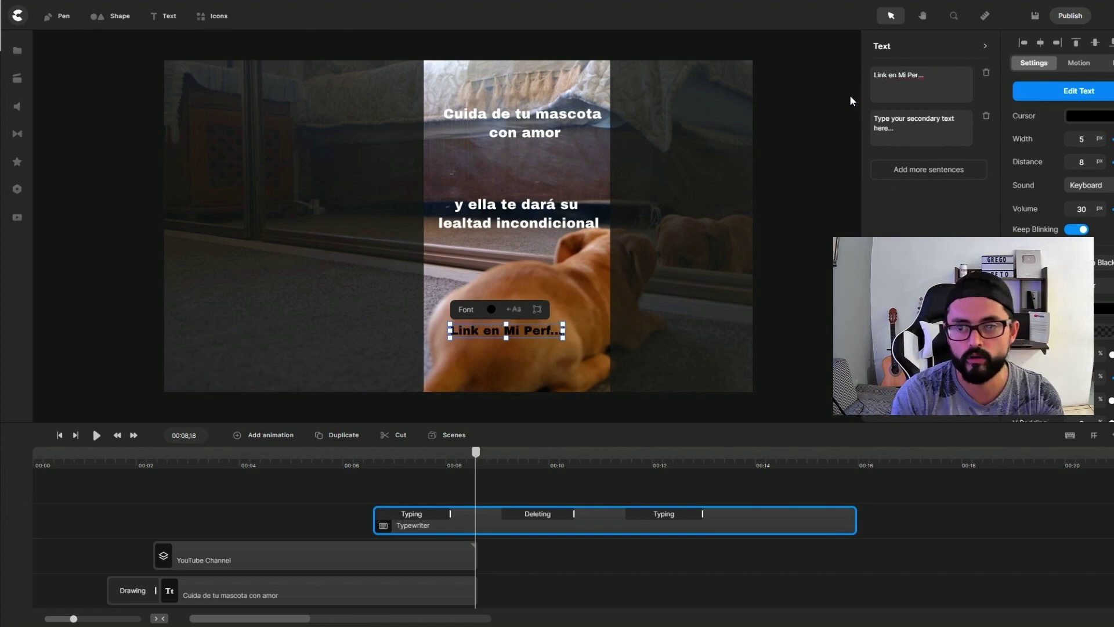
# - Enter "Ingresa en el Link de Mi Perfil..." as the Typewriter's first sentence
pyautogui.write('Ingresa e')
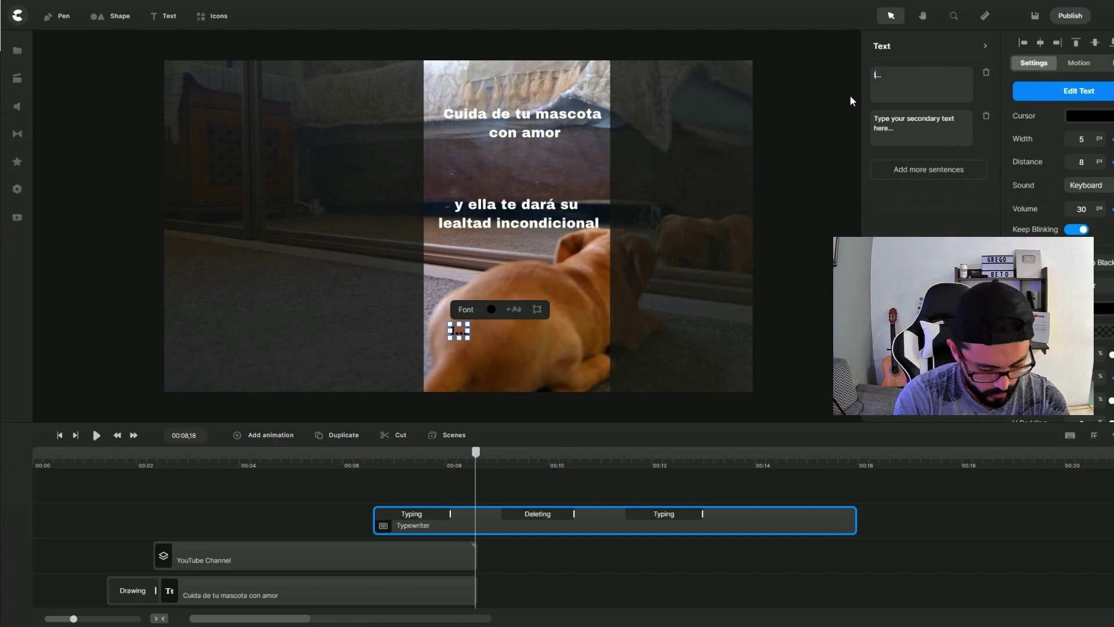
pyautogui.write('n el Link')
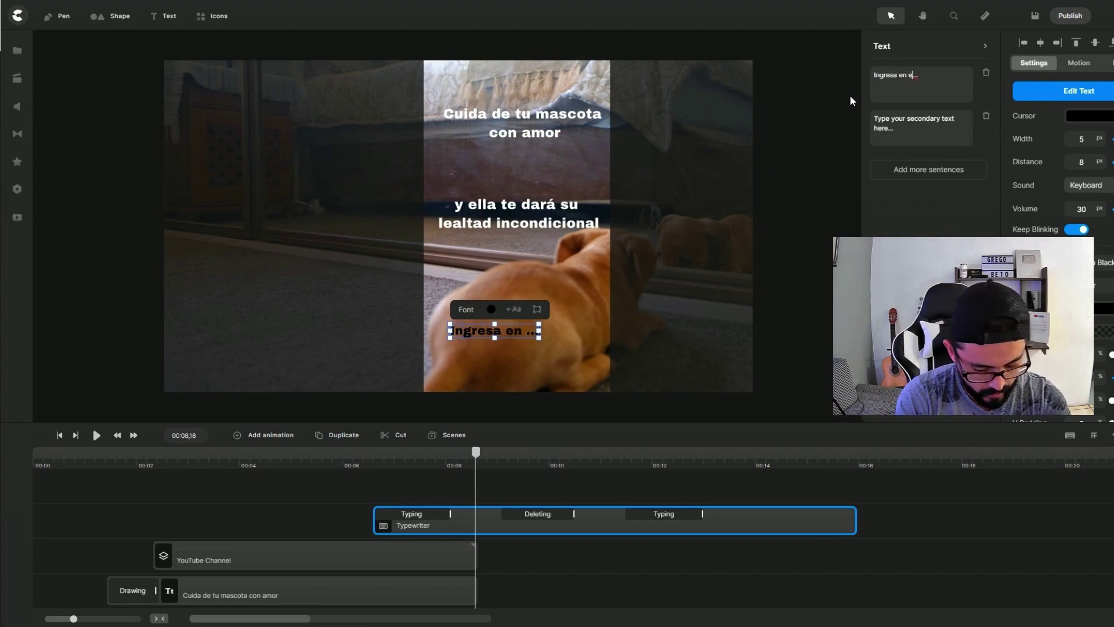
pyautogui.write(' de Mi Perfi')
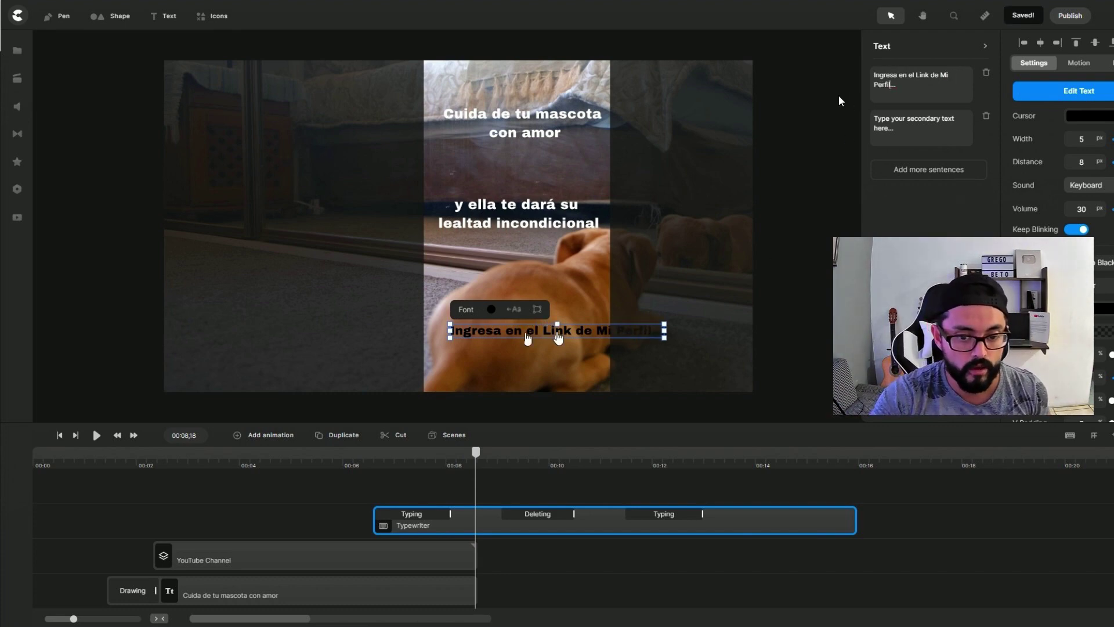
# - Scale the Typewriter text down to fit the vertical frame and shift its clip to start at about 2.4 seconds
pyautogui.moveTo(663, 335); pyautogui.dragTo(541, 326)
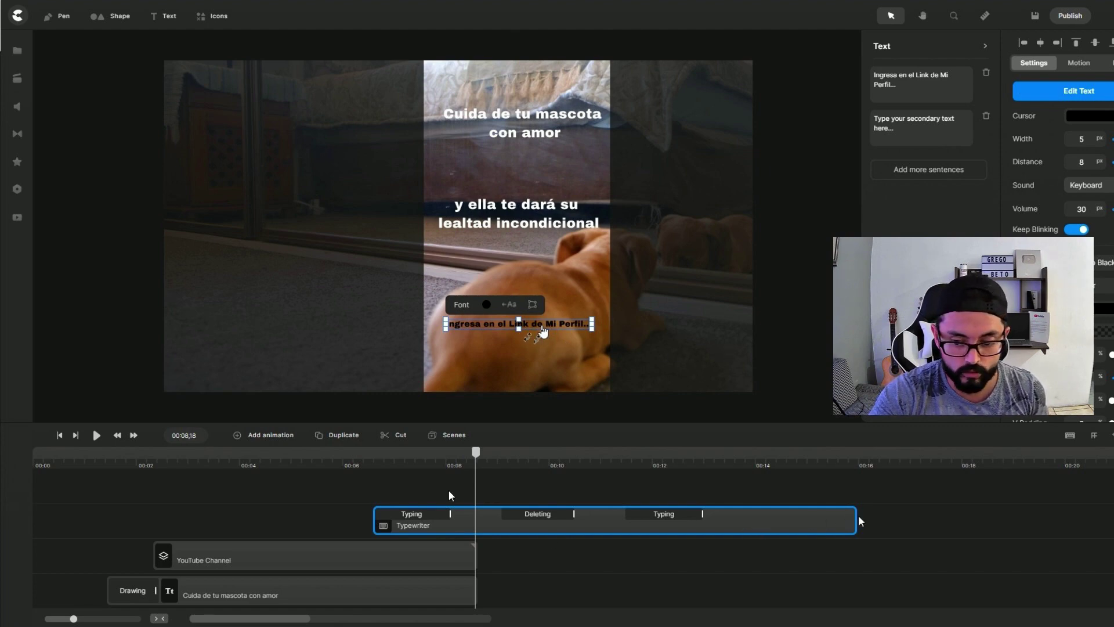
pyautogui.moveTo(623, 525); pyautogui.dragTo(435, 531)
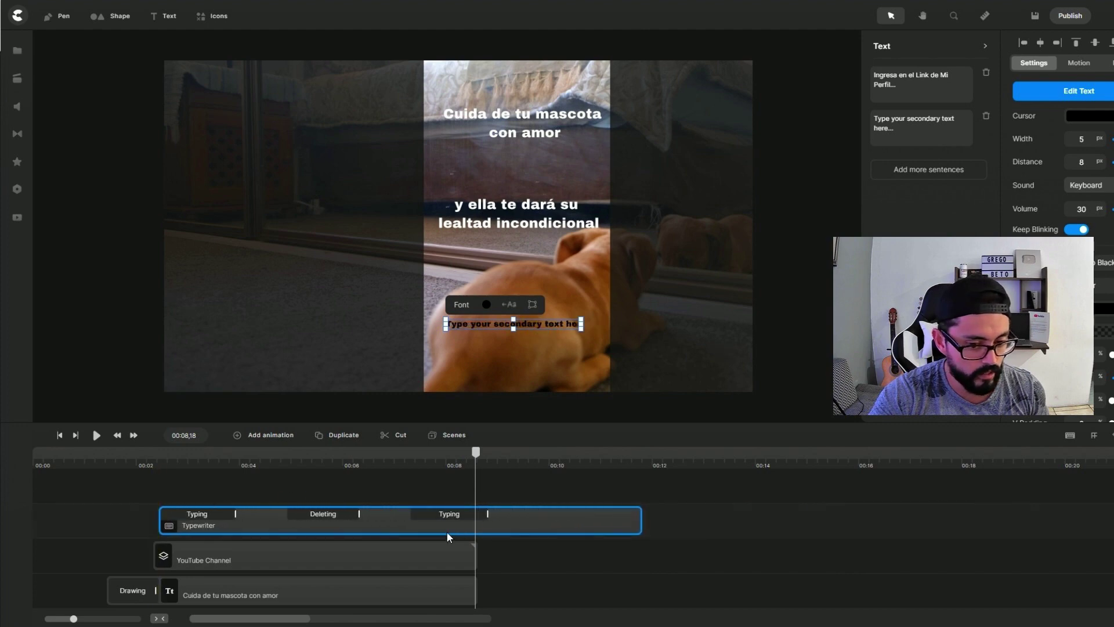
# - Clear the Typewriter's secondary sentence and trim its clip to end with the other clips at about 8.6 seconds
pyautogui.tripleClick(894, 128)
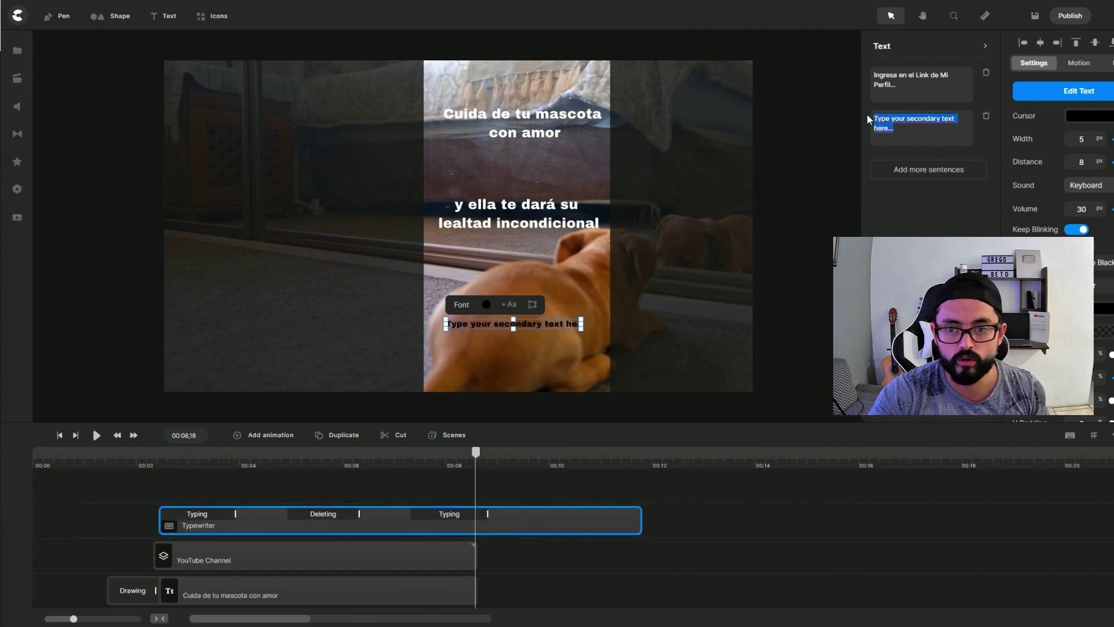
pyautogui.click(441, 513)
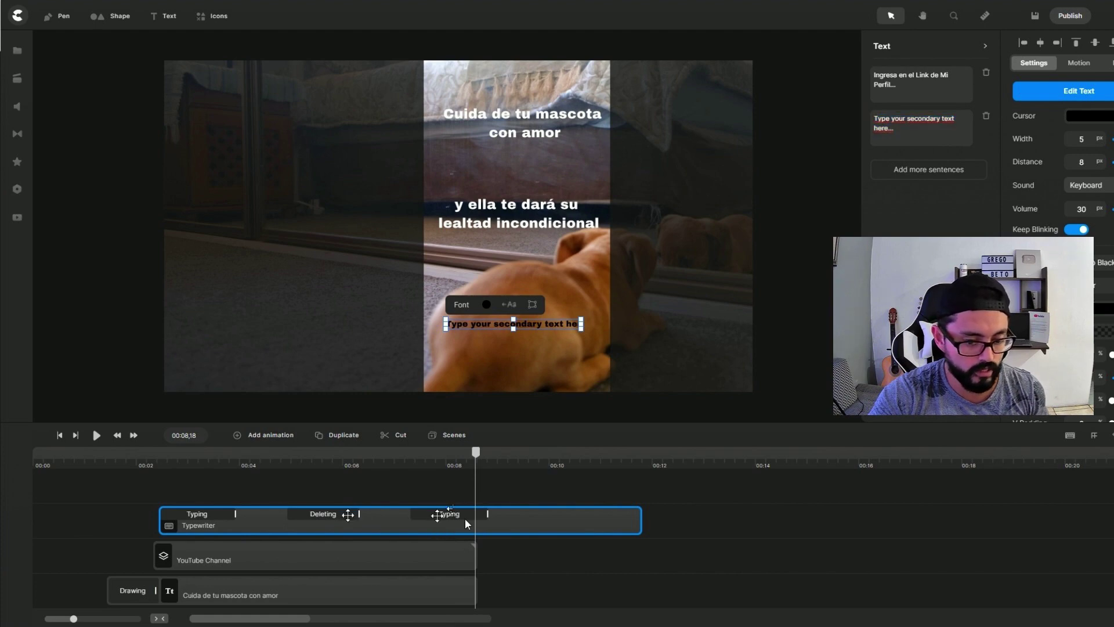
pyautogui.moveTo(476, 451)
pyautogui.mouseDown()
pyautogui.moveTo(450, 452)
pyautogui.moveTo(461, 451)
pyautogui.mouseUp()
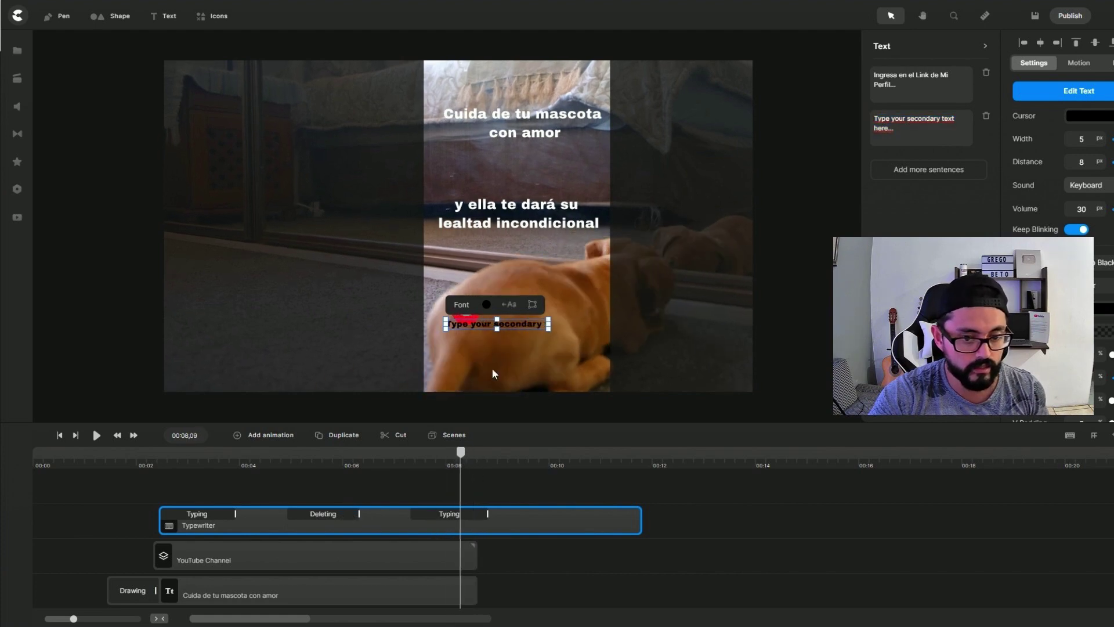
pyautogui.click(474, 406)
pyautogui.tripleClick(879, 119)
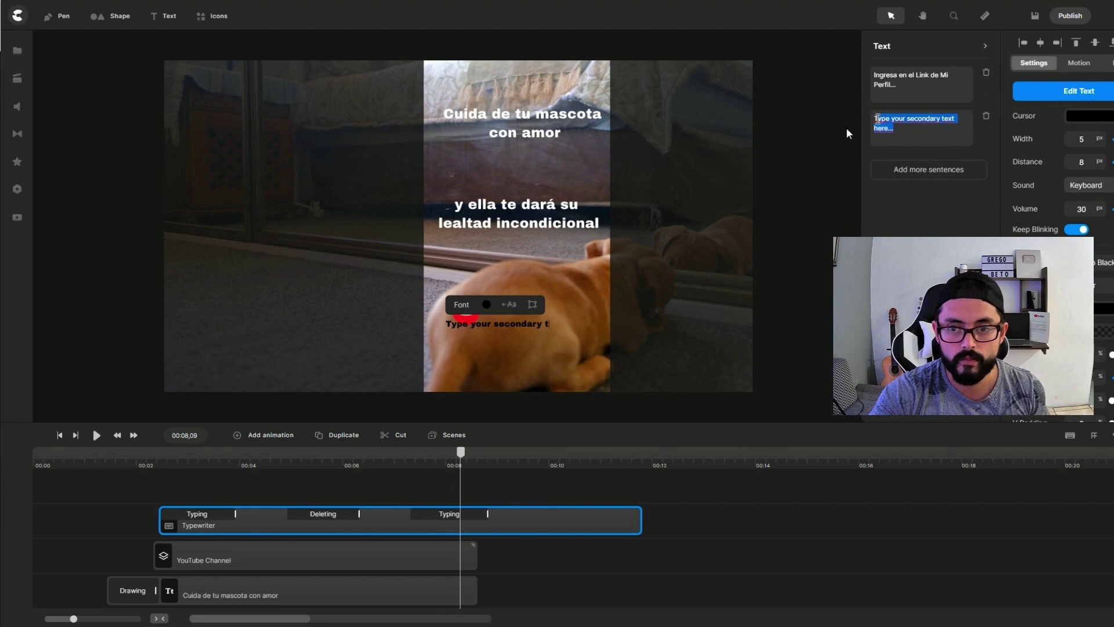
pyautogui.press('BackSpace')
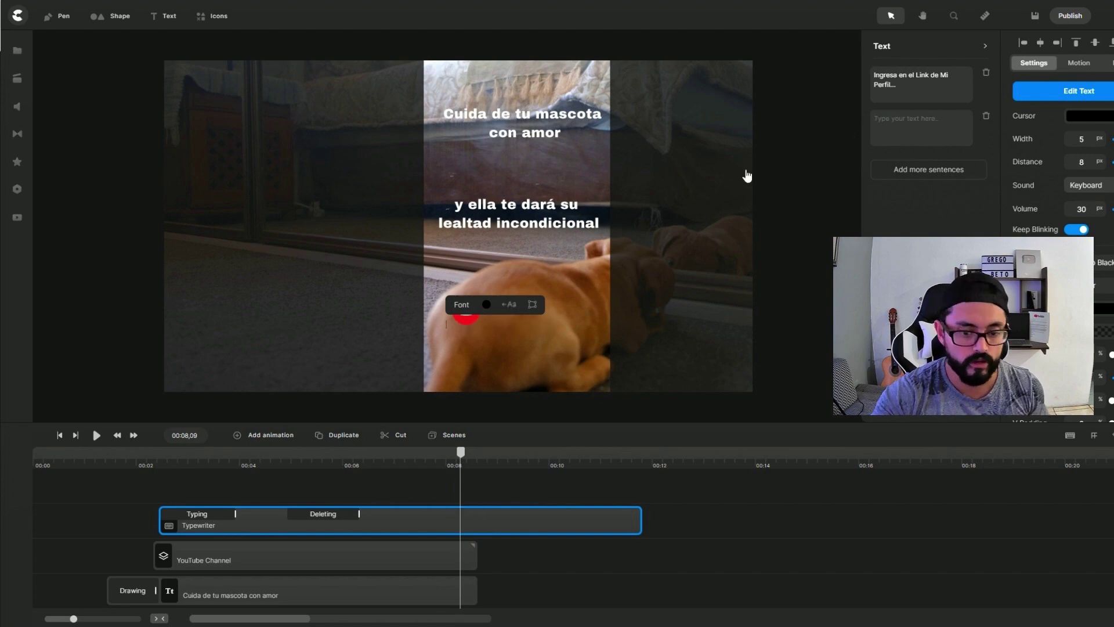
pyautogui.moveTo(637, 518); pyautogui.dragTo(476, 518)
# - Play the video from the beginning, then move the YouTube channel element slightly up, clear of the Typewriter text
pyautogui.moveTo(460, 452); pyautogui.dragTo(3, 475)
pyautogui.click(100, 401)
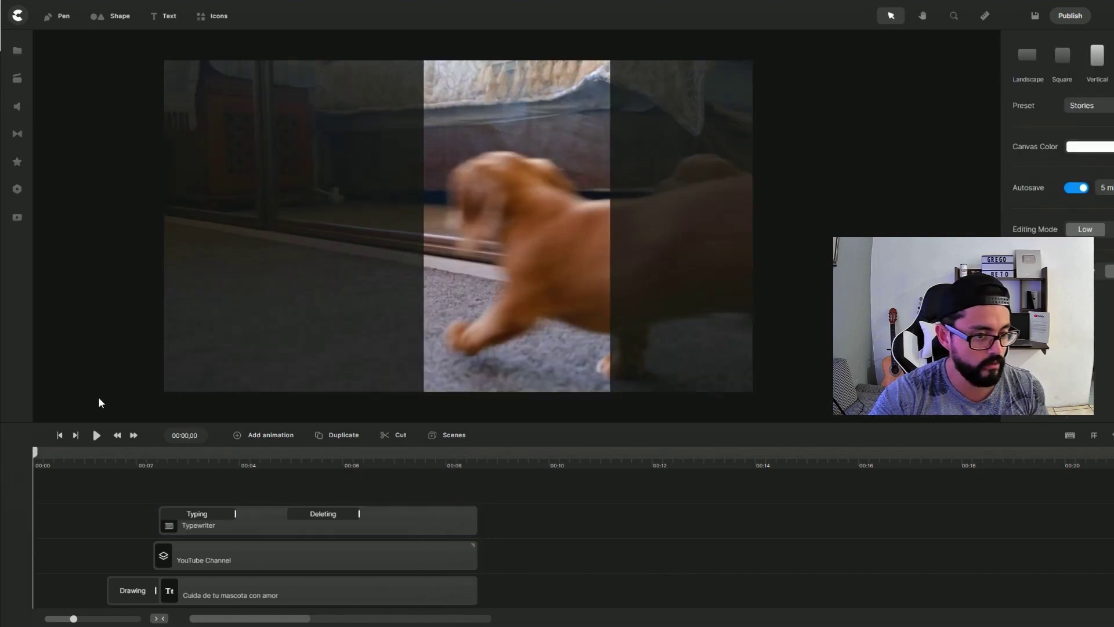
pyautogui.click(98, 435)
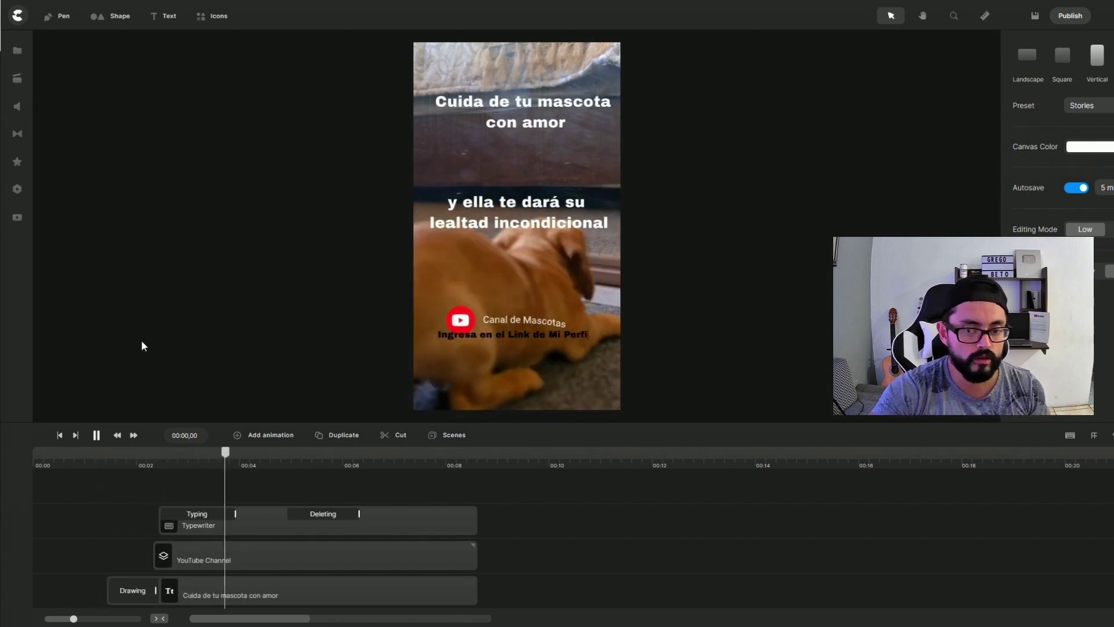
pyautogui.click(97, 435)
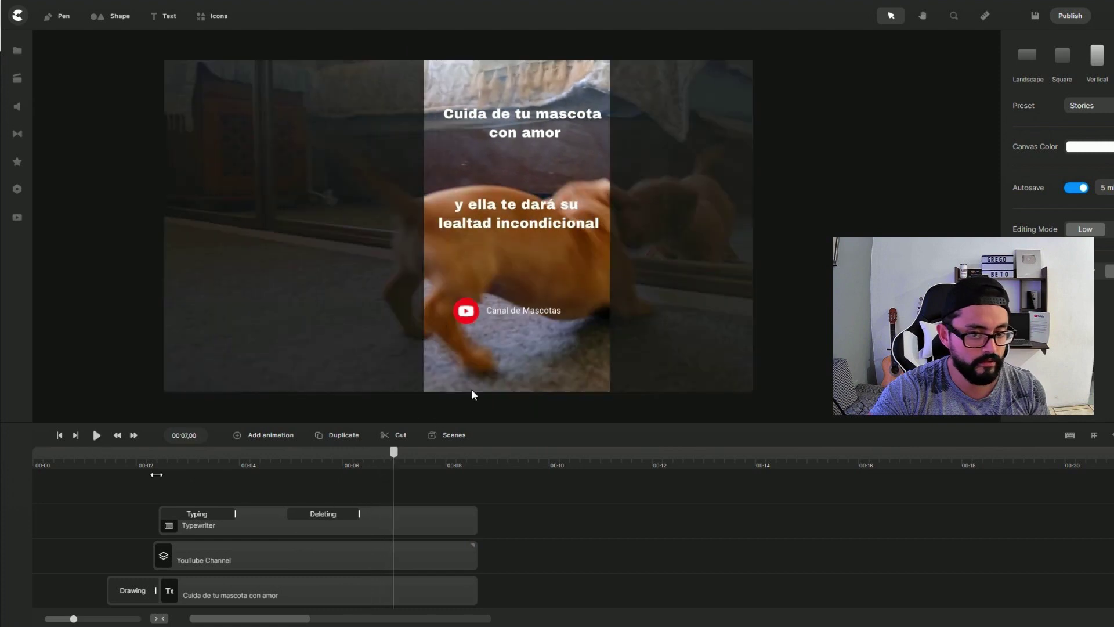
pyautogui.click(526, 315)
pyautogui.moveTo(526, 315); pyautogui.dragTo(518, 295)
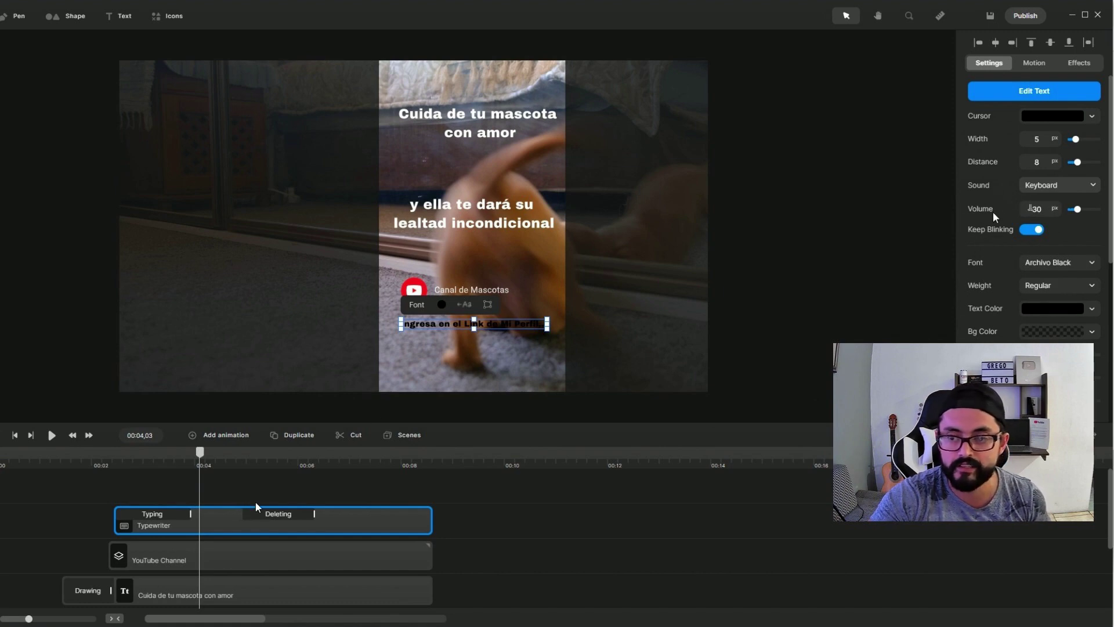
# - Set the Typewriter's keyboard sound volume to 16 and trim its clip to end level with the other clips
pyautogui.moveTo(1077, 209); pyautogui.dragTo(1074, 209)
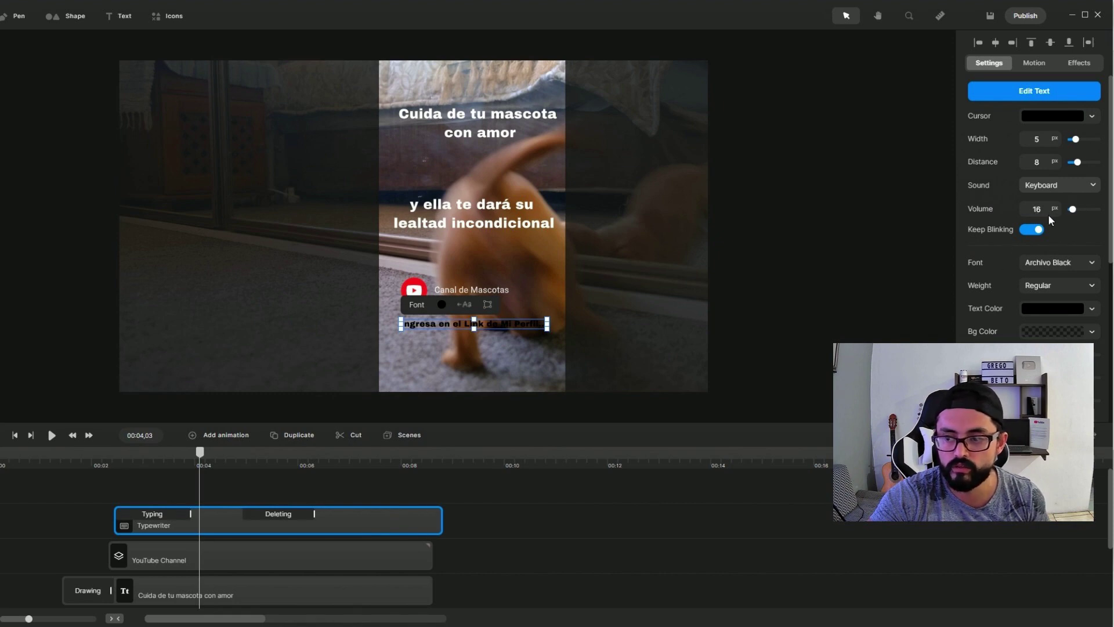
pyautogui.moveTo(1058, 214); pyautogui.dragTo(1060, 214)
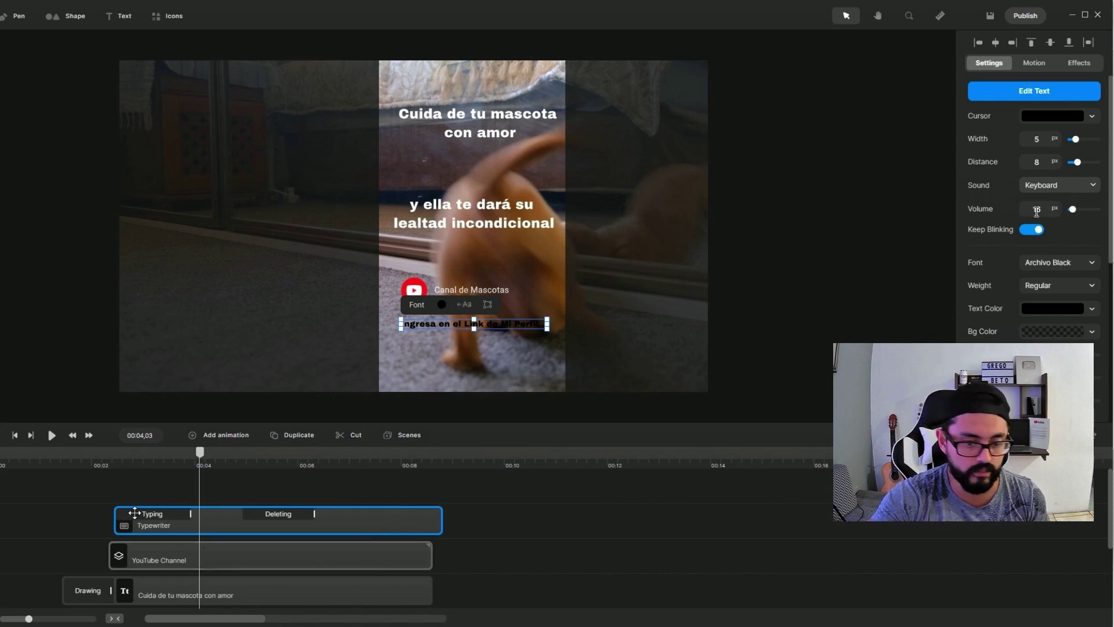
pyautogui.moveTo(176, 465); pyautogui.dragTo(434, 475)
pyautogui.moveTo(439, 516); pyautogui.dragTo(439, 517)
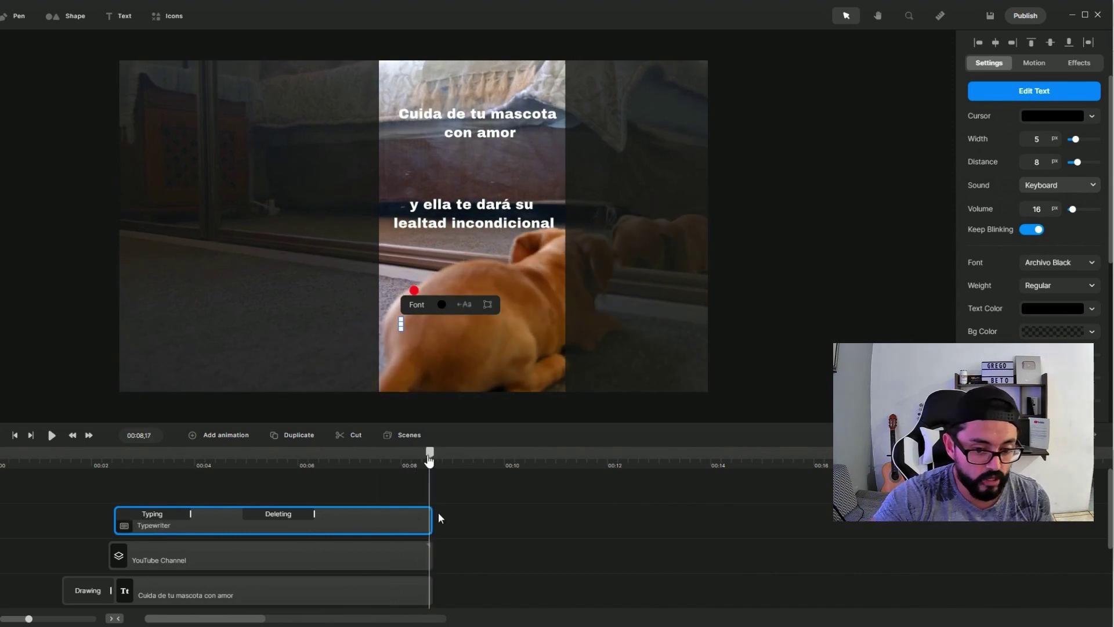
# - Play the video from the beginning to check the Typewriter text and its sound
pyautogui.moveTo(430, 464); pyautogui.dragTo(3, 470)
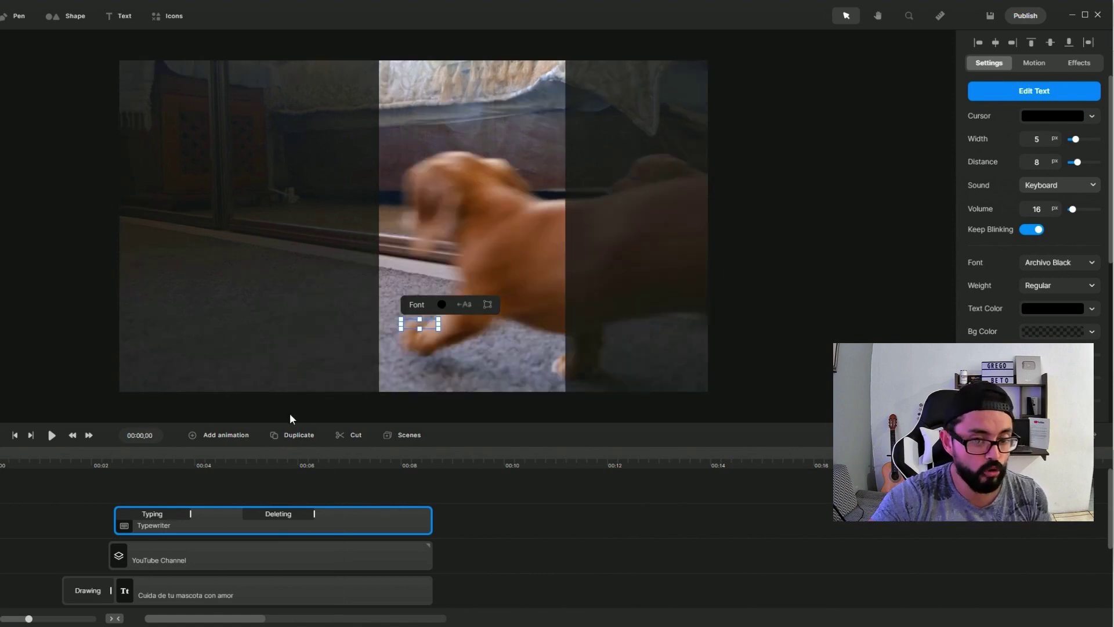
pyautogui.click(51, 438)
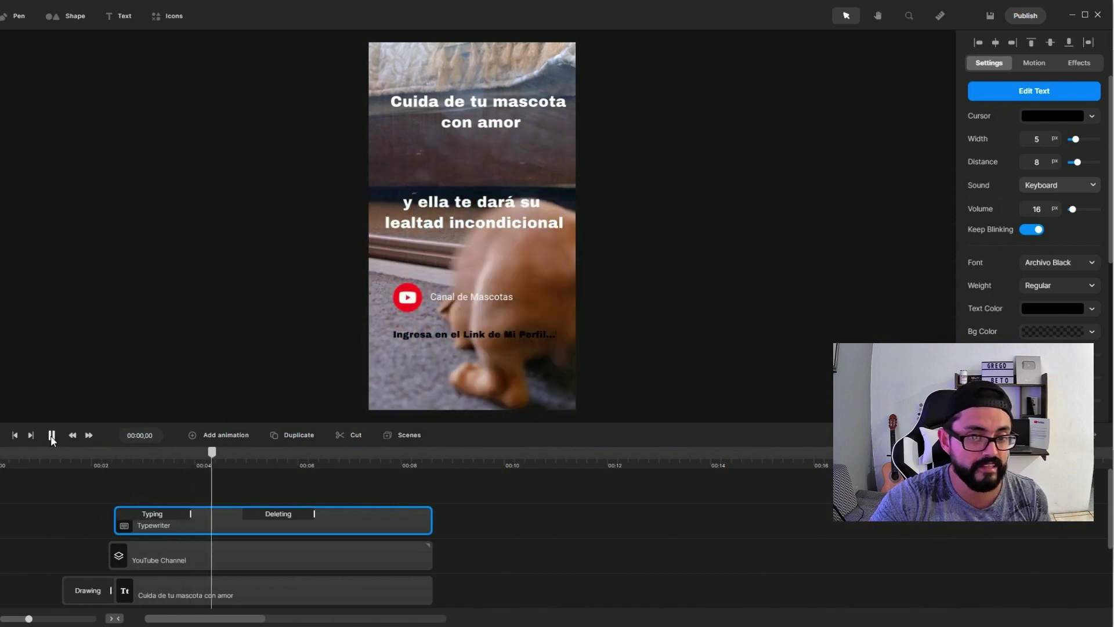
pyautogui.click(52, 437)
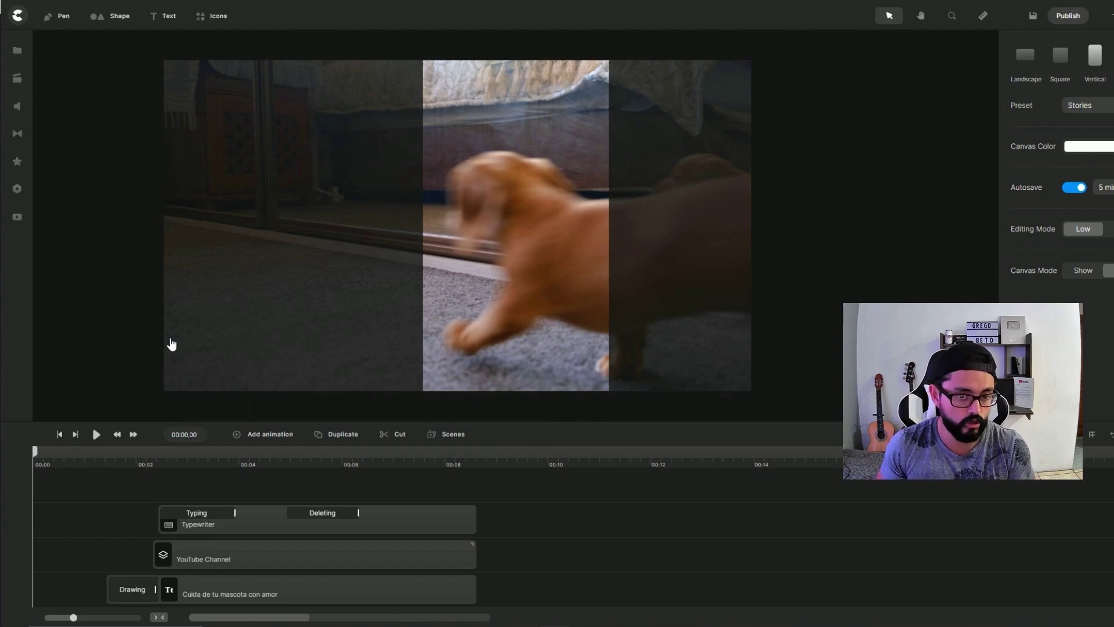
# - Browse the Happy category of the music library and preview the track "Yipee!"
pyautogui.click(17, 106)
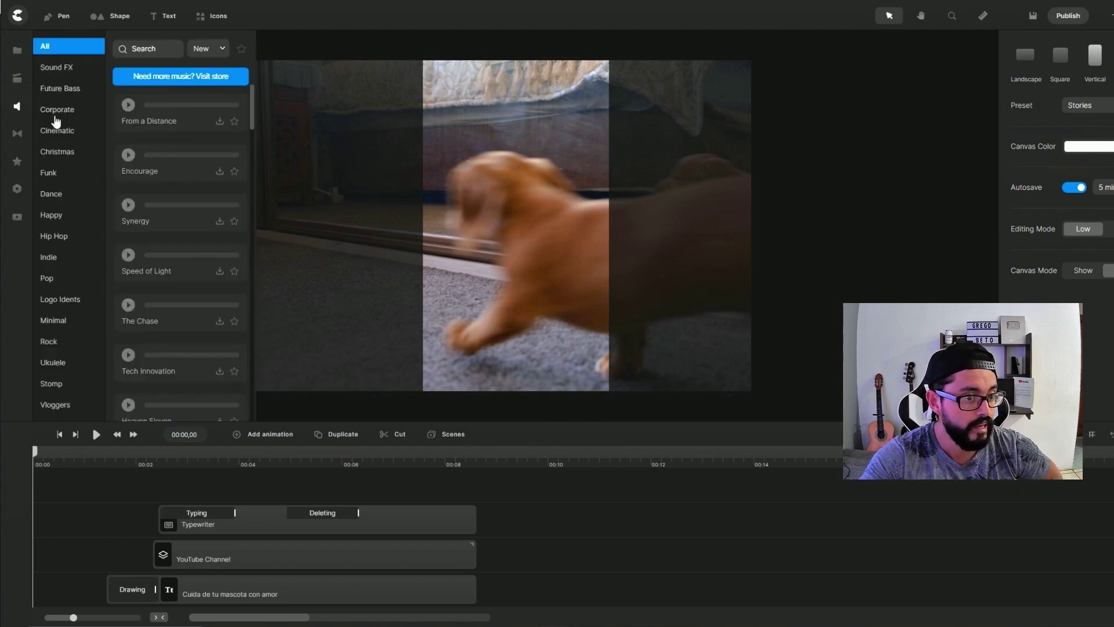
pyautogui.click(55, 215)
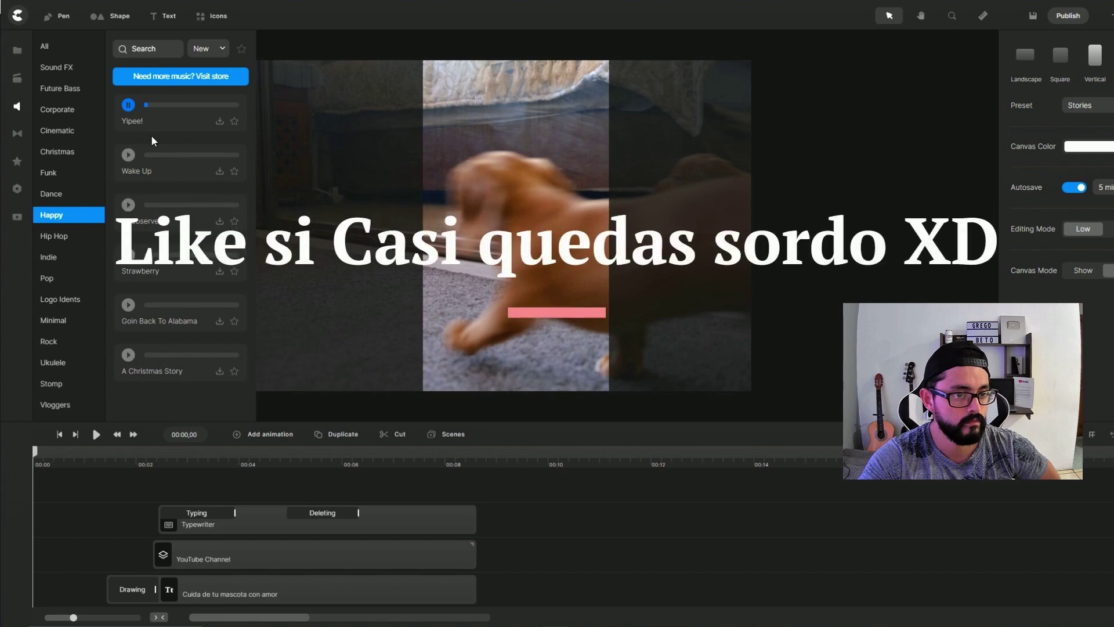
pyautogui.click(128, 110)
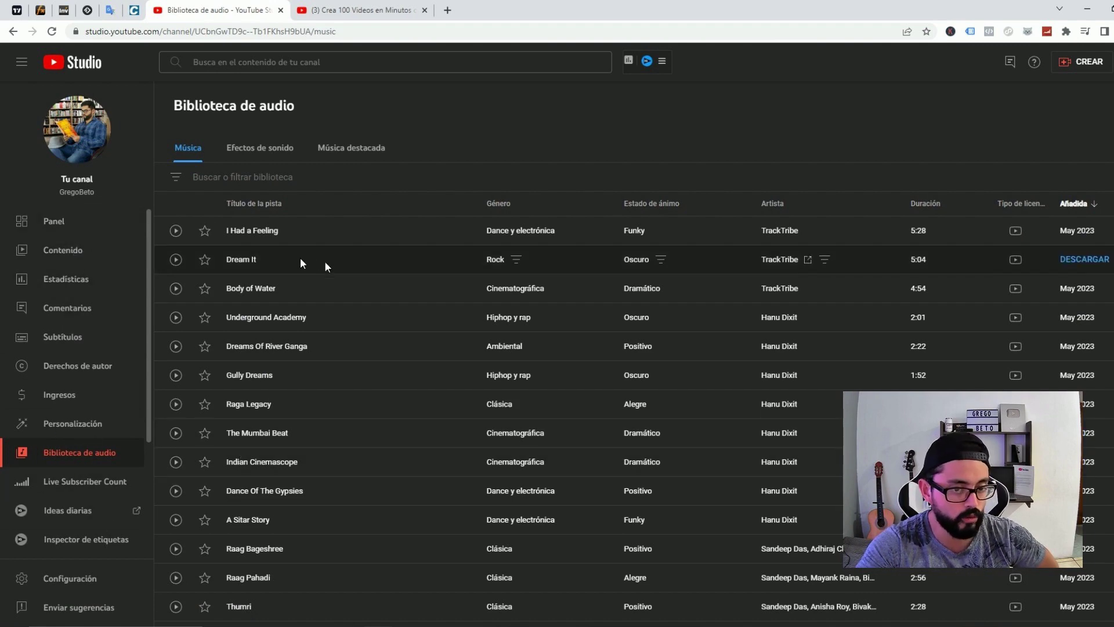
# - Look through the tracks in YouTube Studio's audio library and check the license details of "I Had a Feeling"
pyautogui.scroll(-10, 456, 318)
pyautogui.scroll(10, 454, 330)
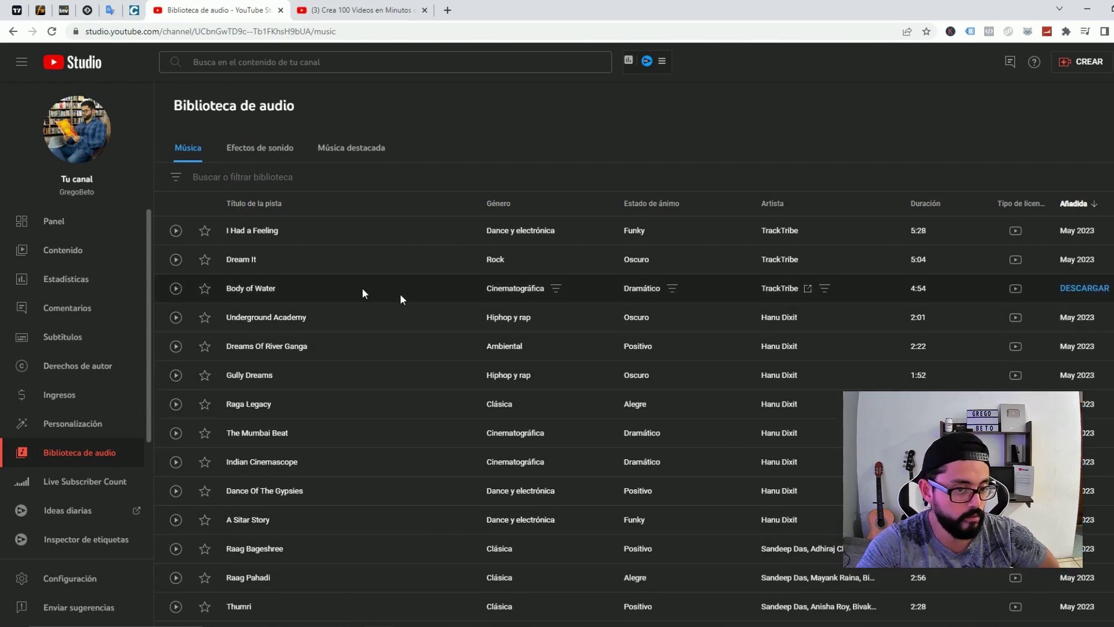
pyautogui.moveTo(1014, 232)
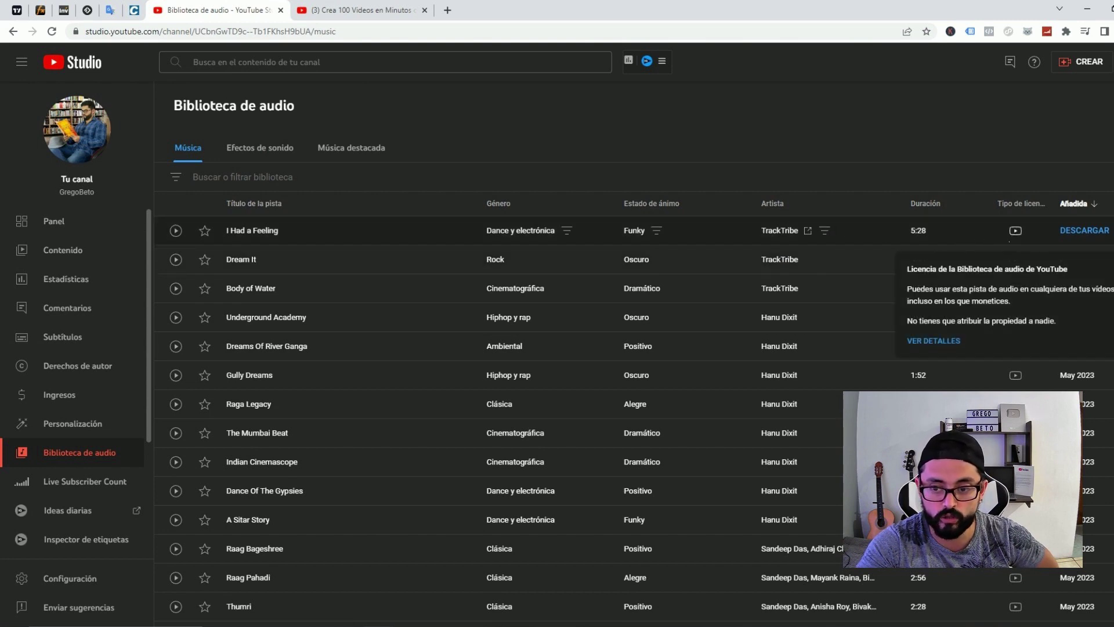
# - Filter the audio library by the mood Alegre and preview the track "Raga Legacy"
pyautogui.click(243, 178)
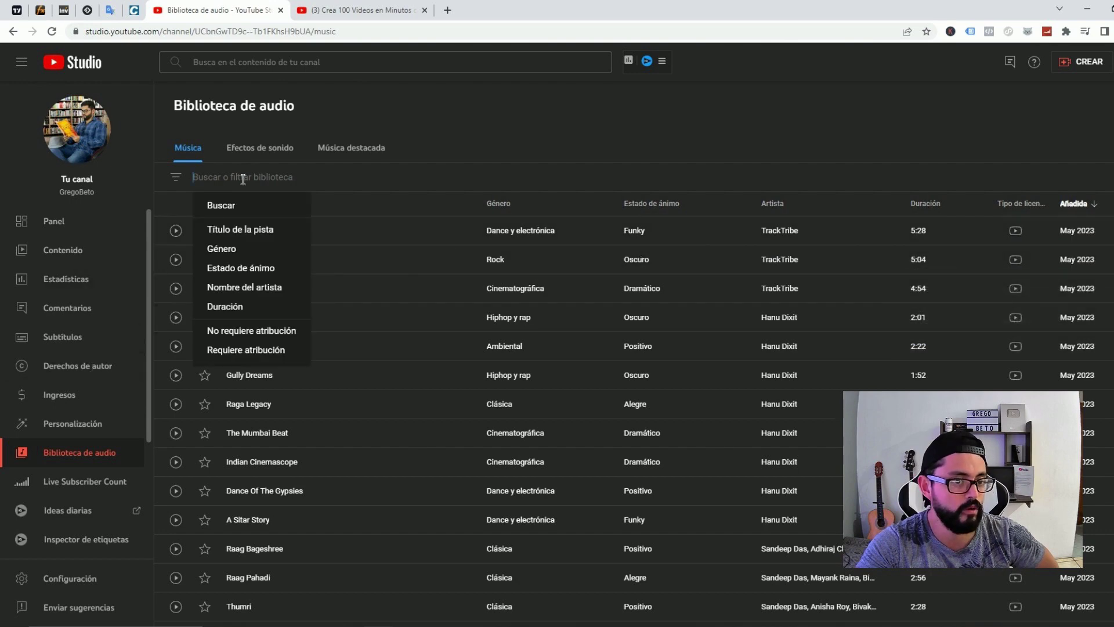
pyautogui.click(236, 269)
pyautogui.click(209, 334)
pyautogui.click(271, 423)
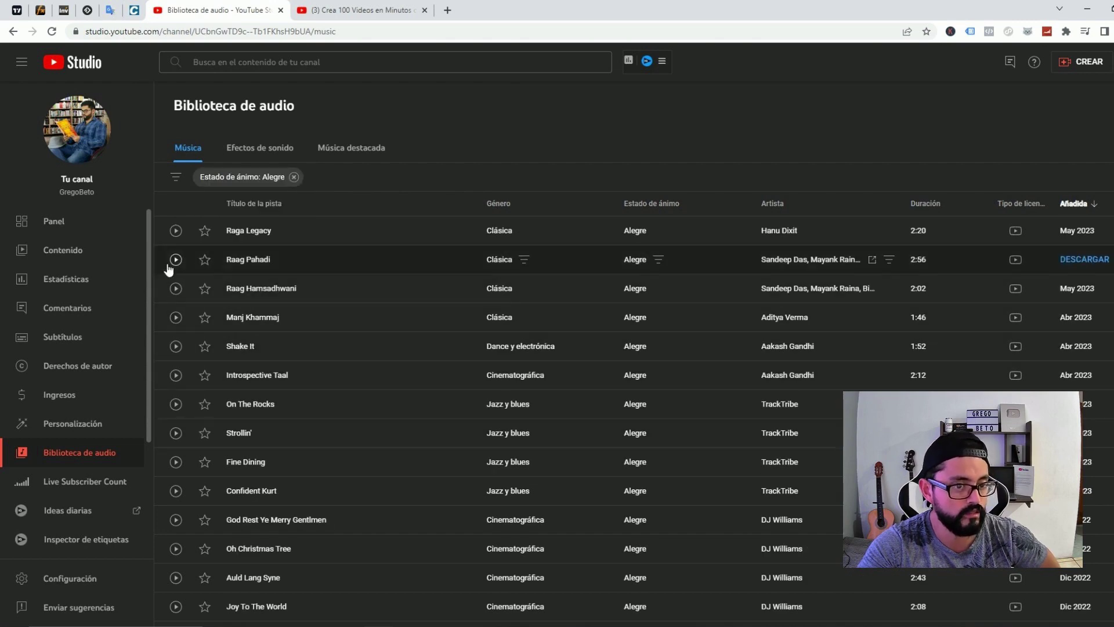
pyautogui.click(175, 231)
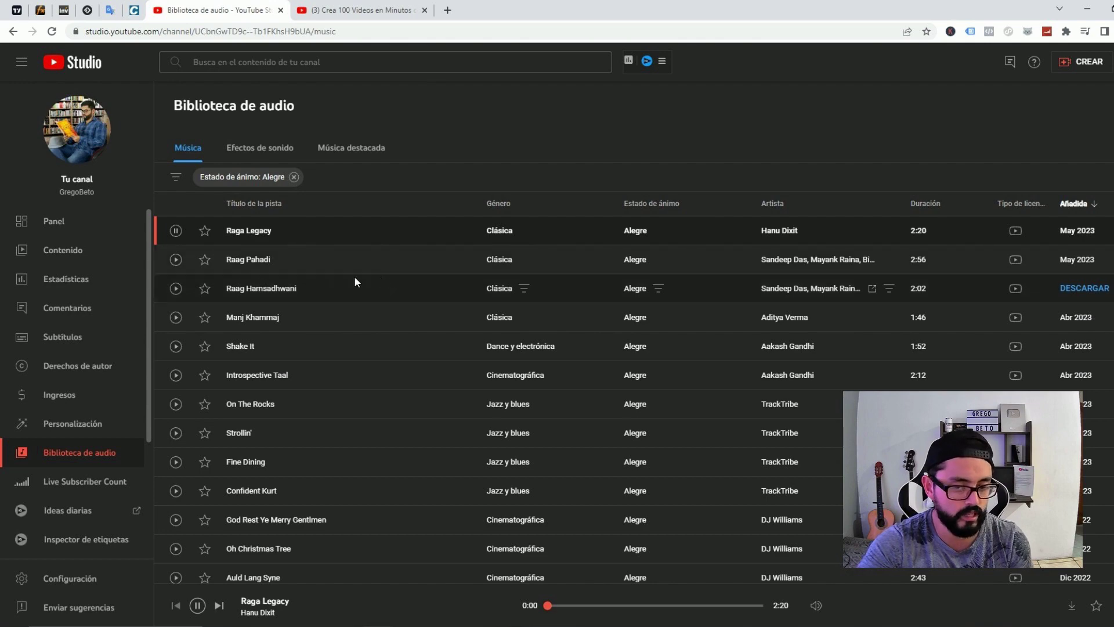
pyautogui.click(175, 230)
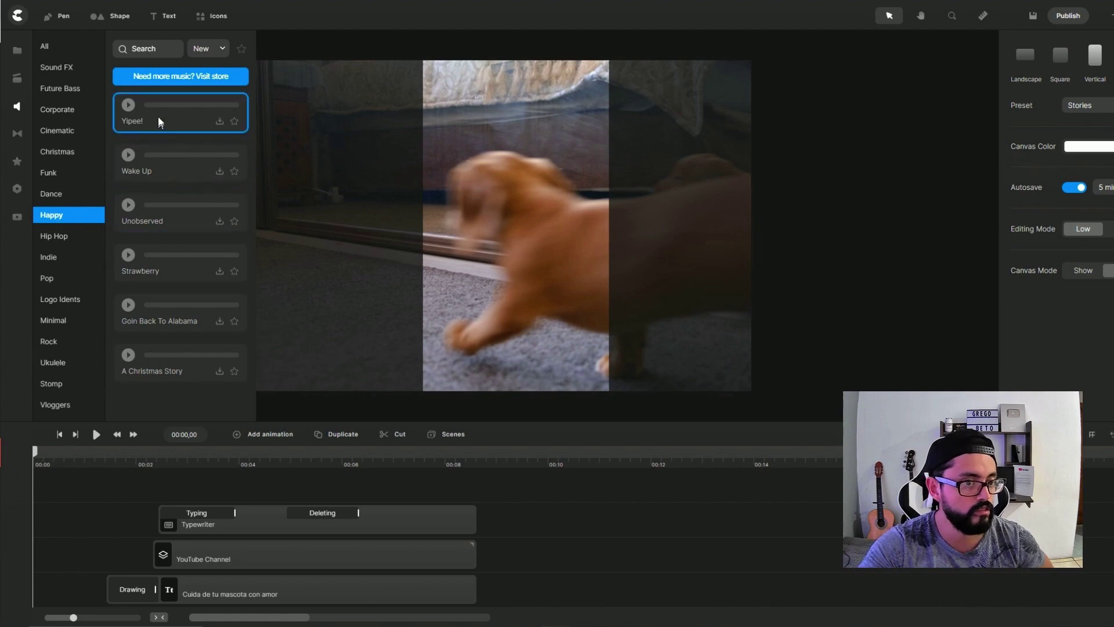
# - In CreateStudioPro, download the track "Yipee!" and place the music track "From a Distance" at the start of the timeline
pyautogui.click(220, 122)
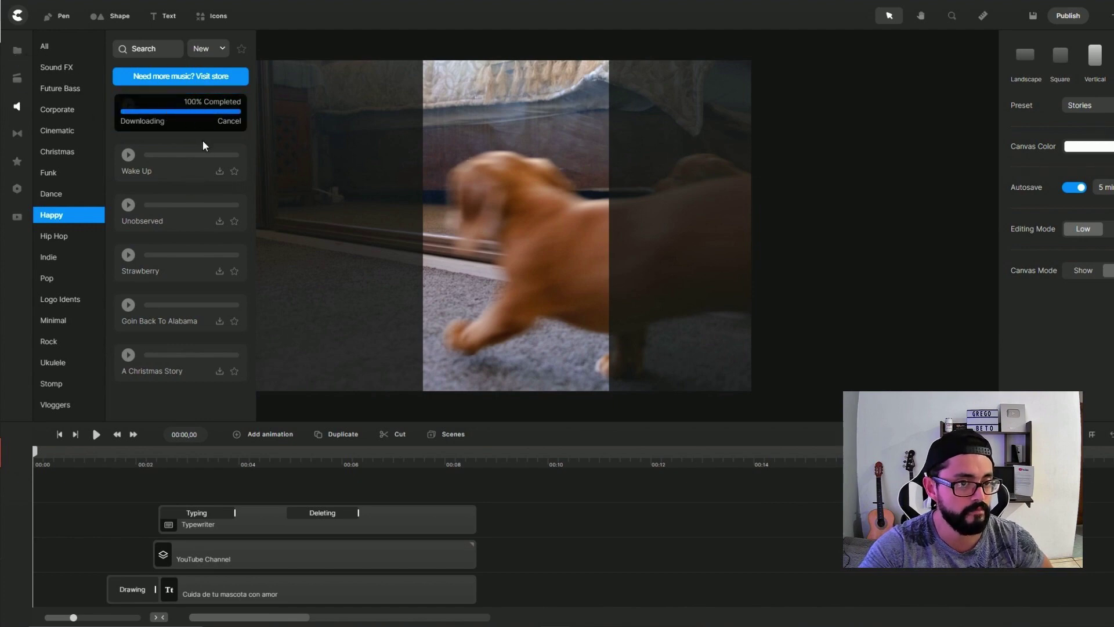
pyautogui.moveTo(181, 128); pyautogui.dragTo(386, 140)
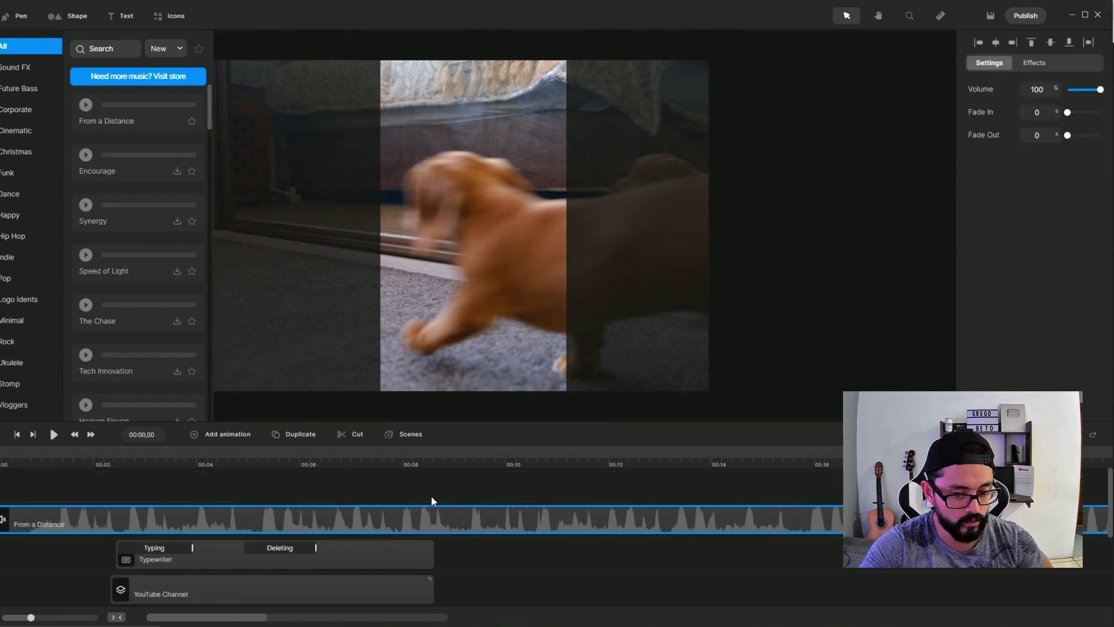
# - Cut the "From a Distance" track at 00:08,19, level with the end of the other clips, and delete the remainder
pyautogui.moveTo(422, 450)
pyautogui.mouseDown()
pyautogui.moveTo(447, 450)
pyautogui.moveTo(435, 457)
pyautogui.mouseUp()
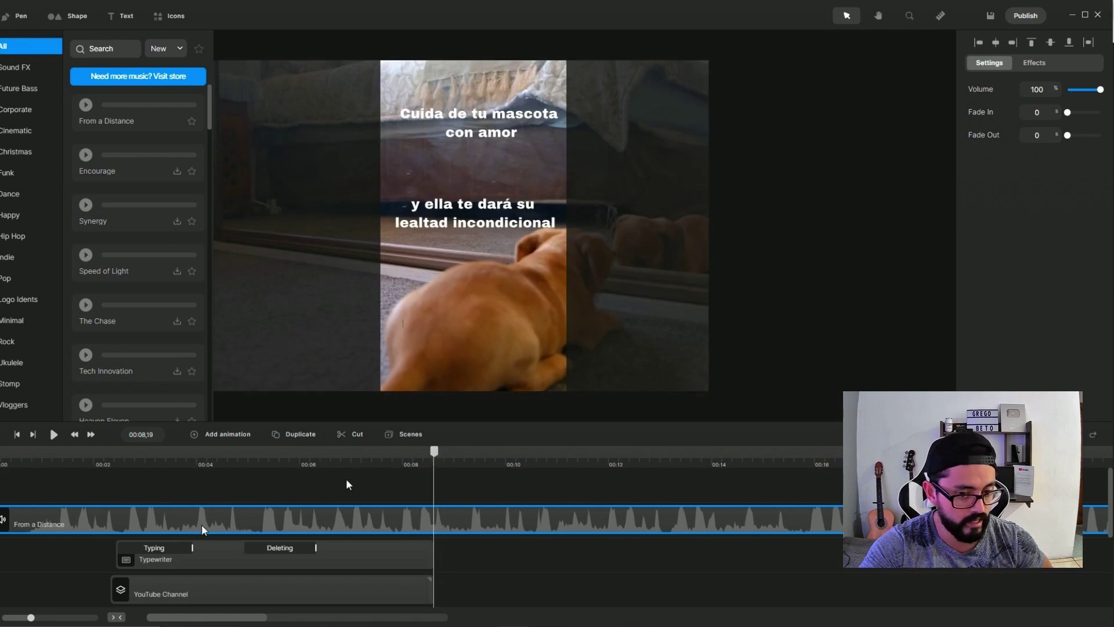
pyautogui.click(353, 435)
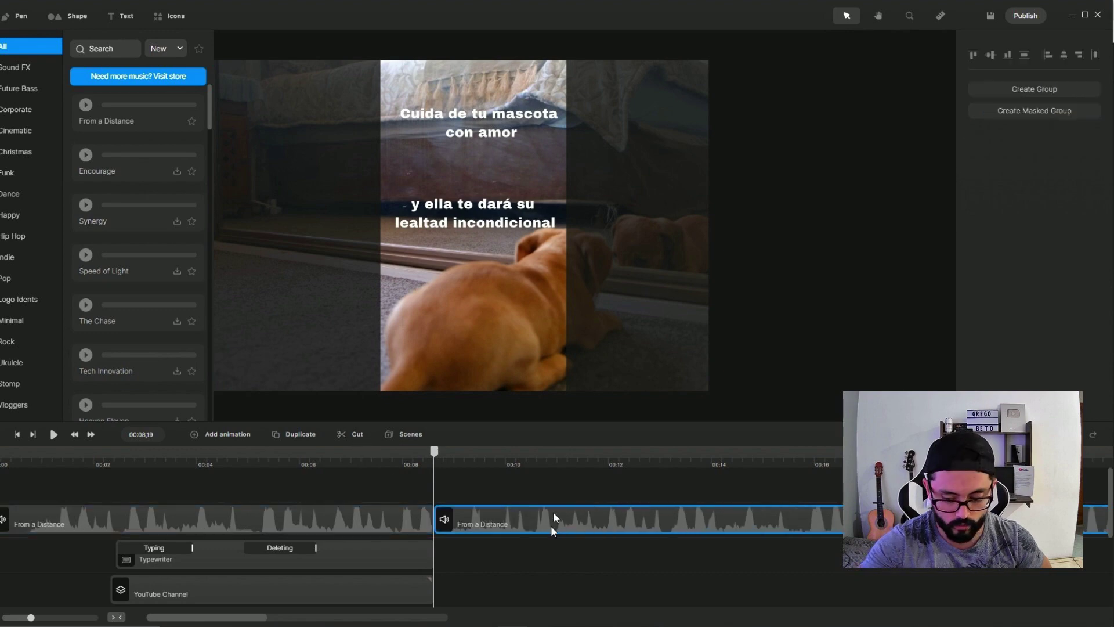
pyautogui.press('Delete')
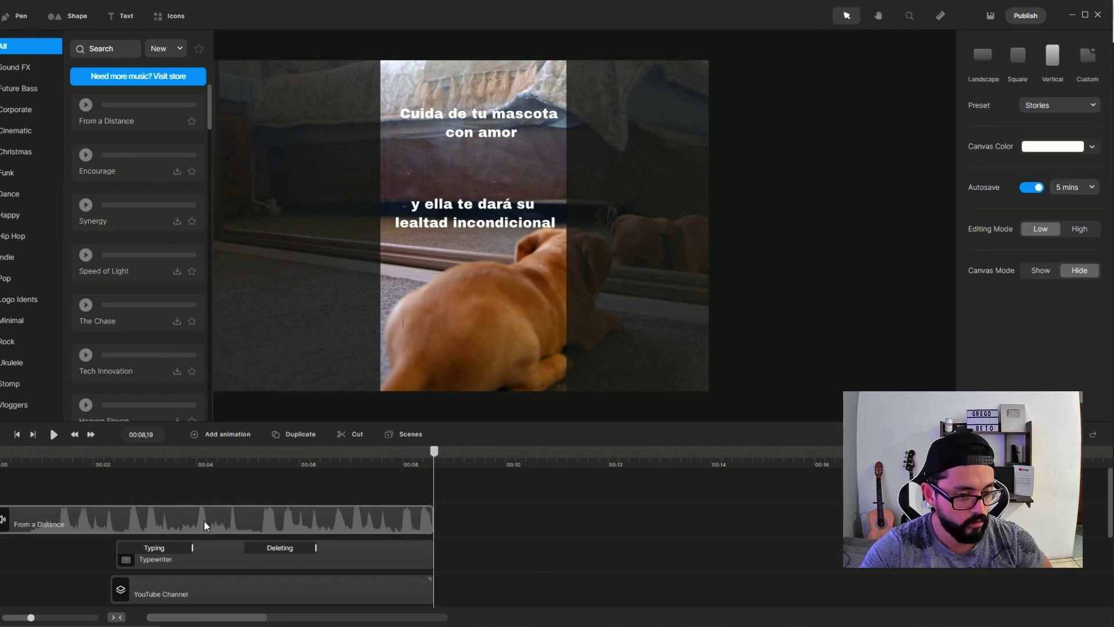
# - Set the "From a Distance" track's volume to 23% and its fade out to 2,7 s
pyautogui.click(204, 521)
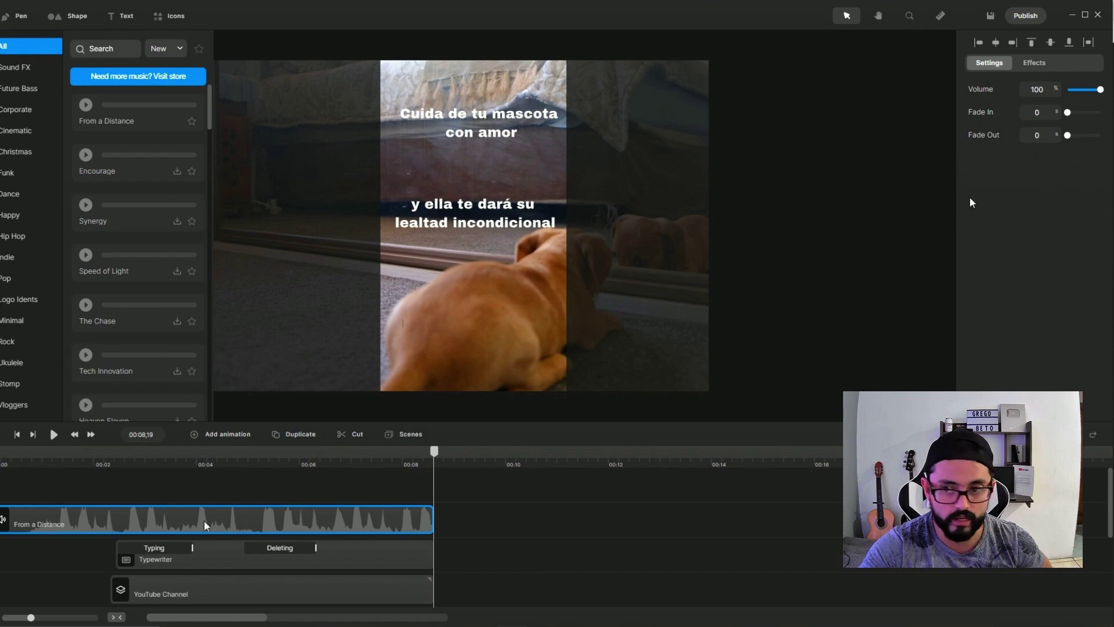
pyautogui.moveTo(1101, 89); pyautogui.dragTo(1076, 96)
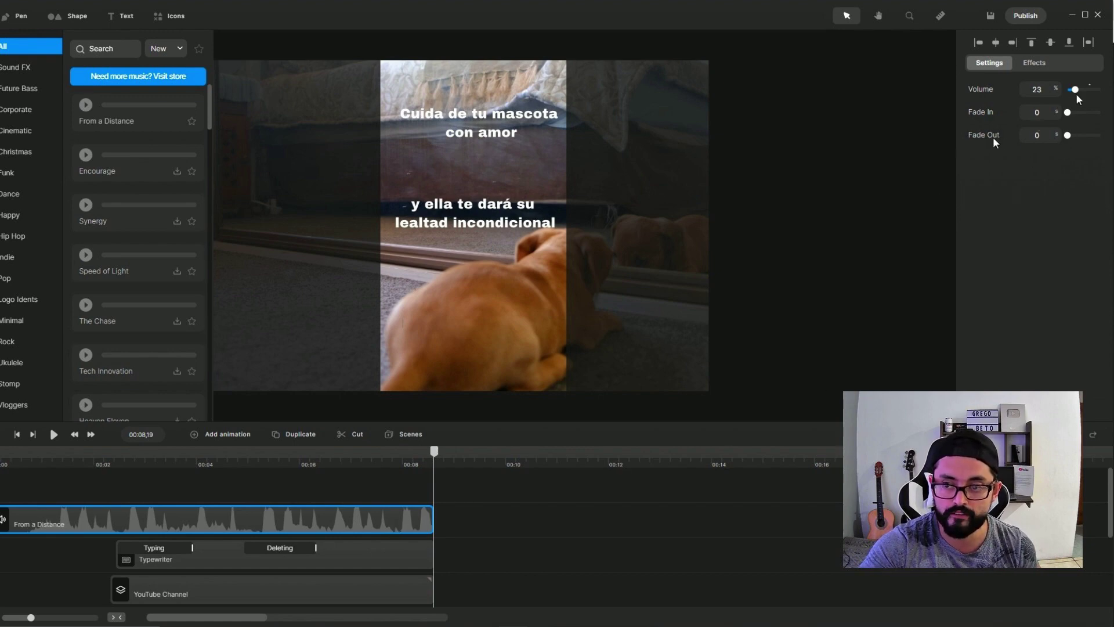
pyautogui.moveTo(1067, 135); pyautogui.dragTo(1077, 135)
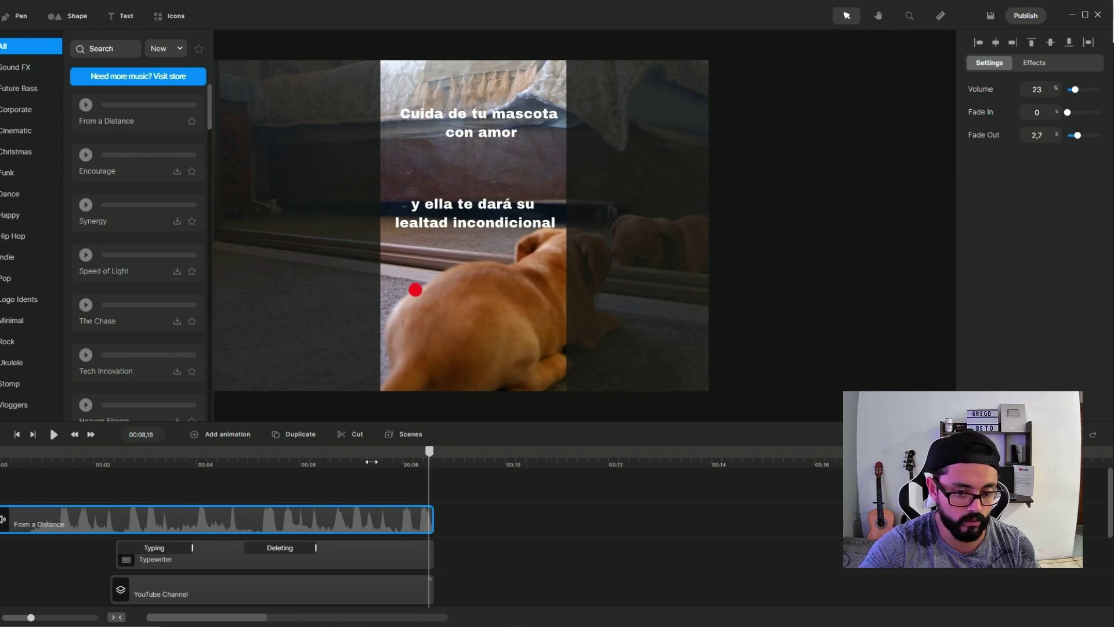
# - Play the video from the beginning to check the music, and save the project
pyautogui.click(17, 434)
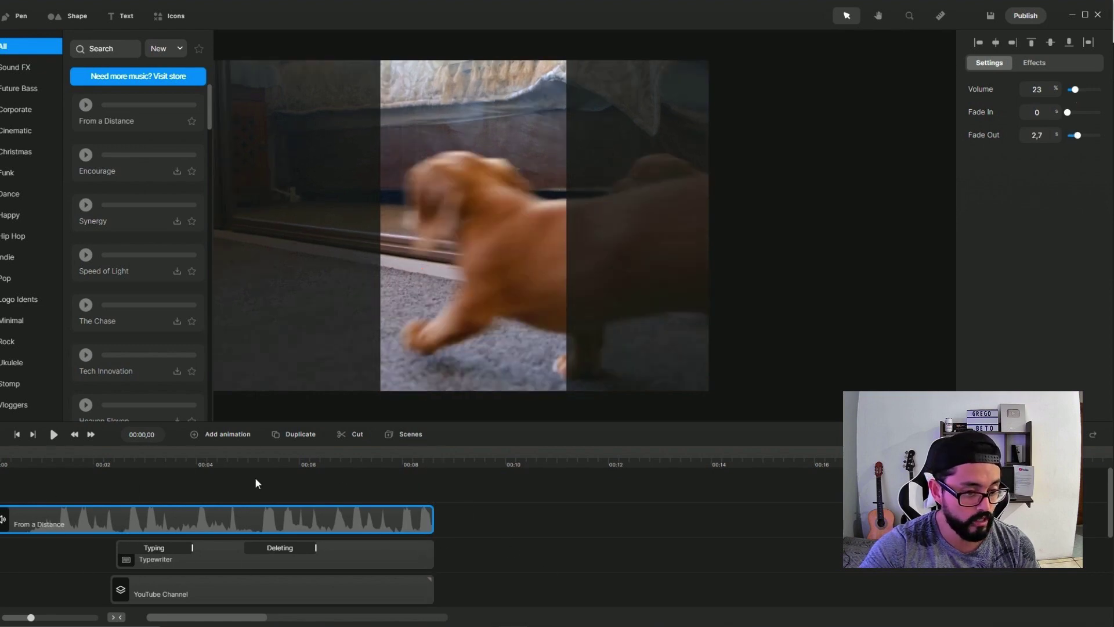
pyautogui.press('space')
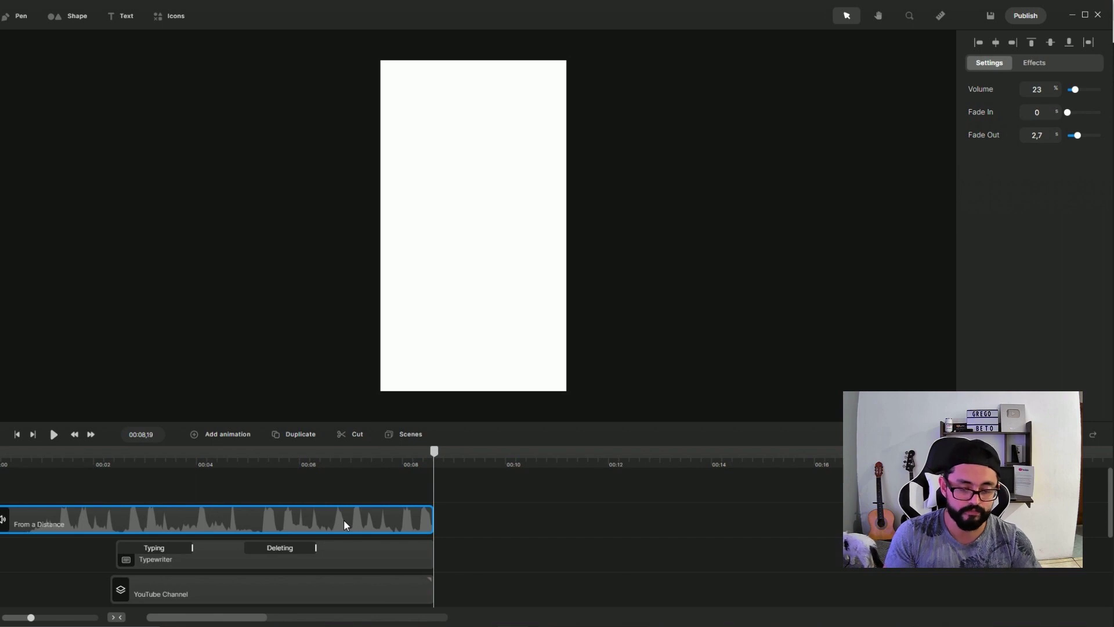
pyautogui.hotkey('ctrl', 's')
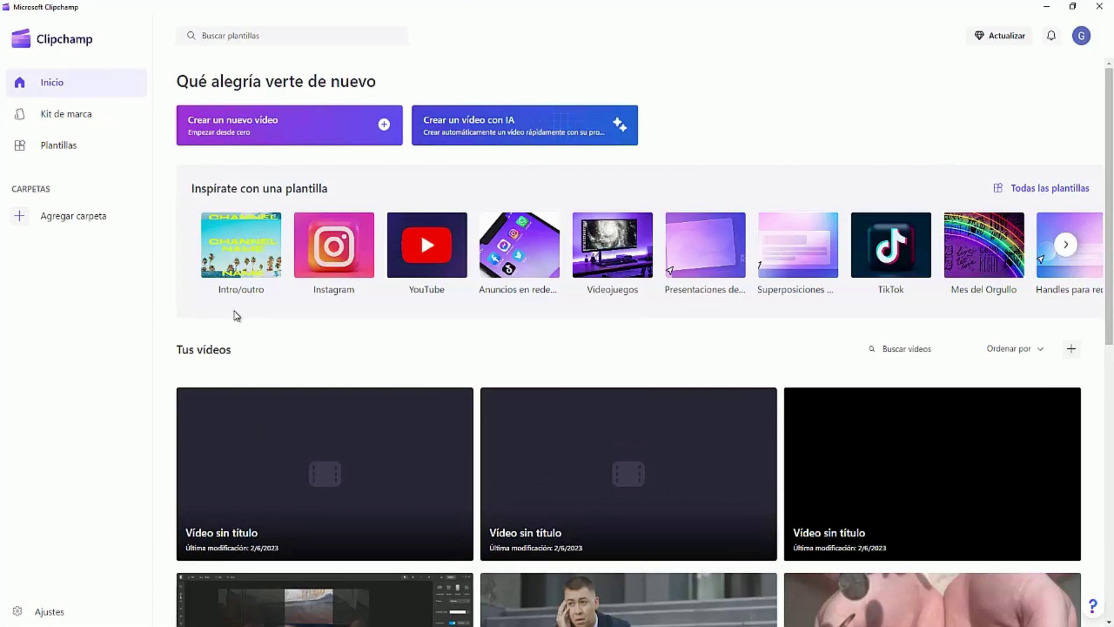
# - Switch to Microsoft Clipchamp, create a new video and open its text-to-speech tool
pyautogui.click(270, 134)
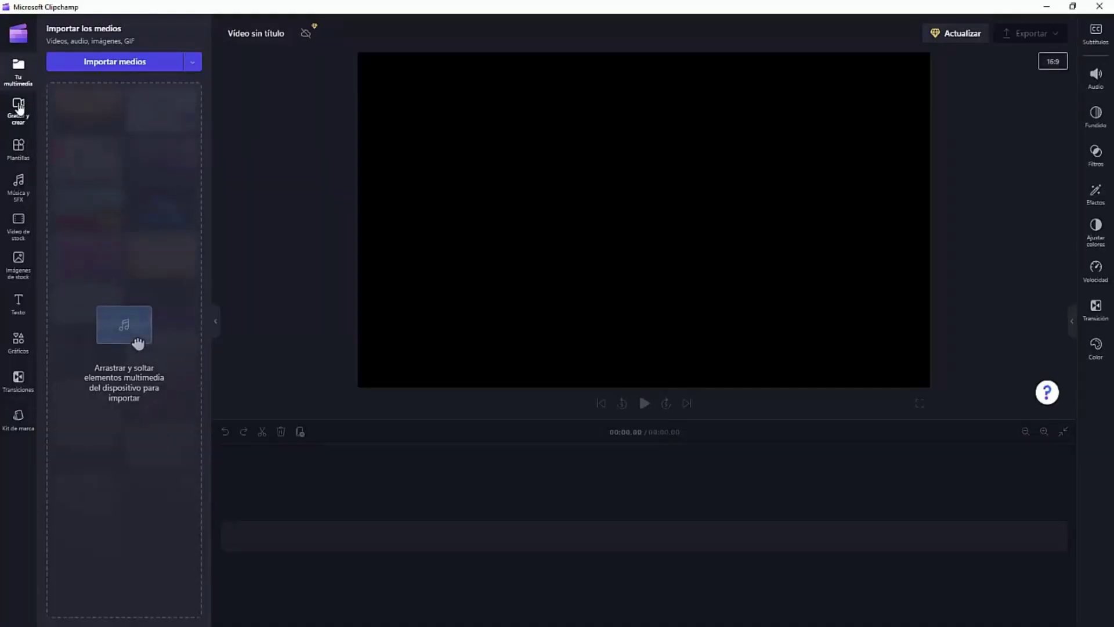
pyautogui.click(19, 111)
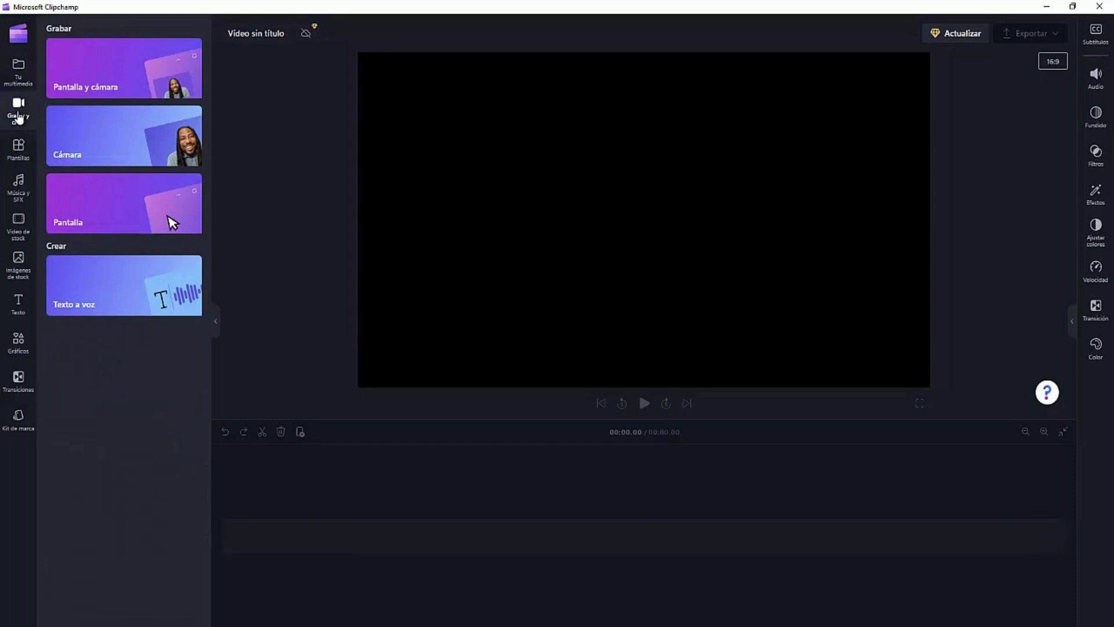
pyautogui.click(90, 288)
# - Set the text-to-speech language to Español (Honduras) and the voice to Carlos
pyautogui.click(676, 219)
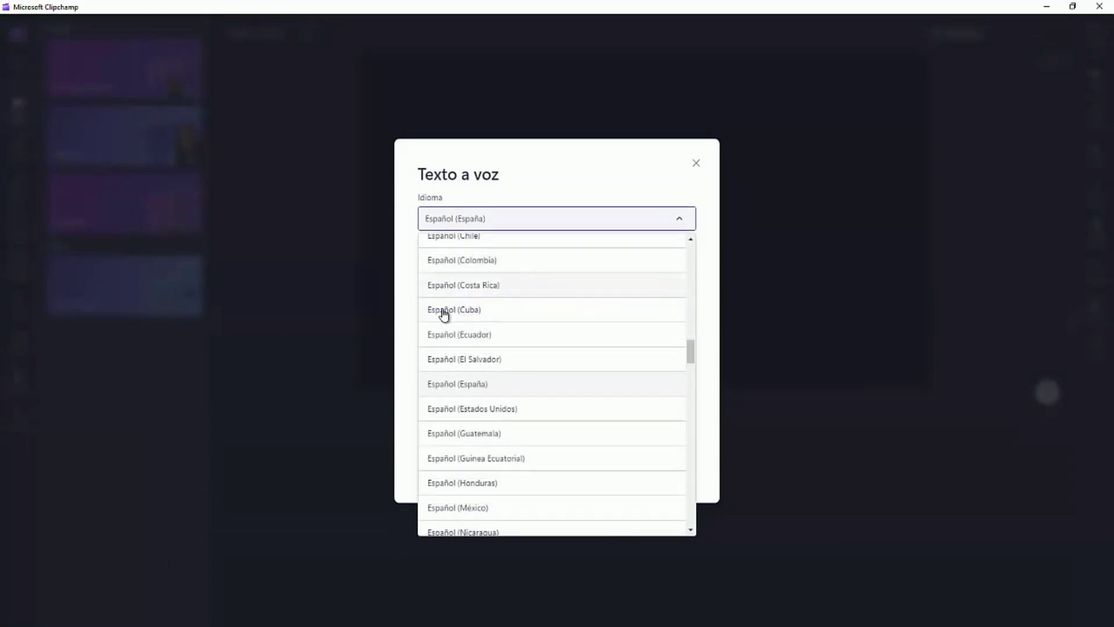
pyautogui.scroll(-5, 515, 373)
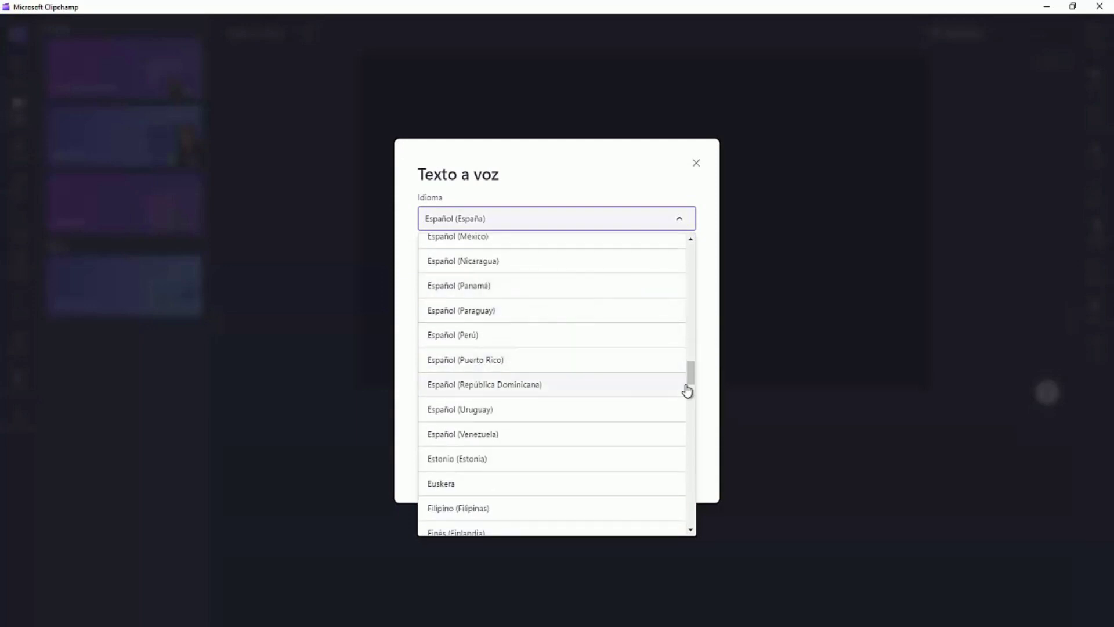
pyautogui.scroll(2, 690, 374)
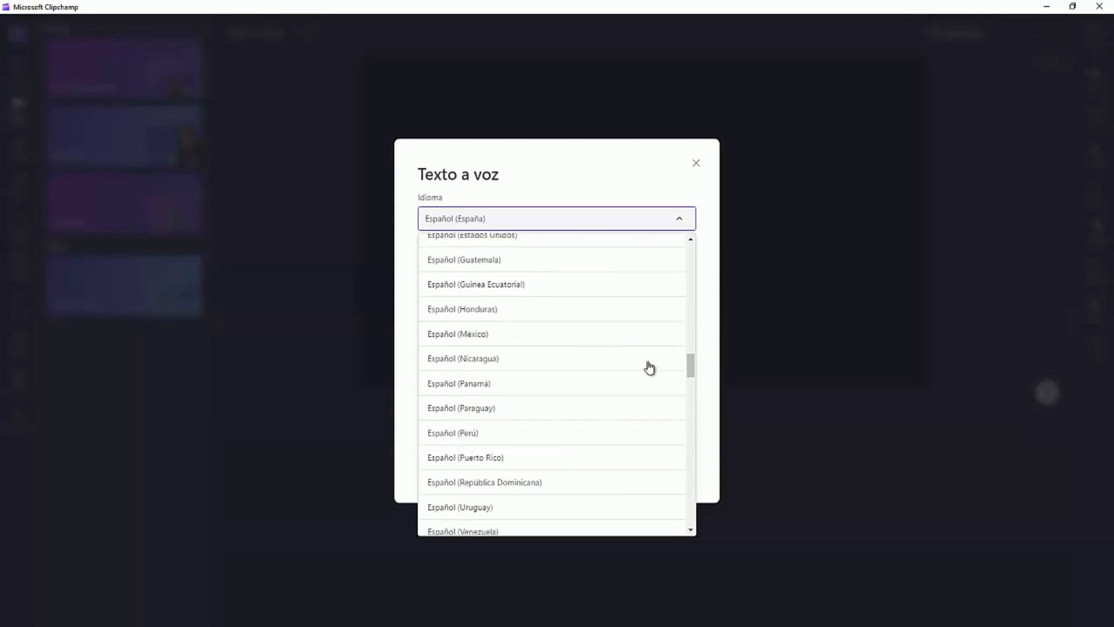
pyautogui.click(457, 311)
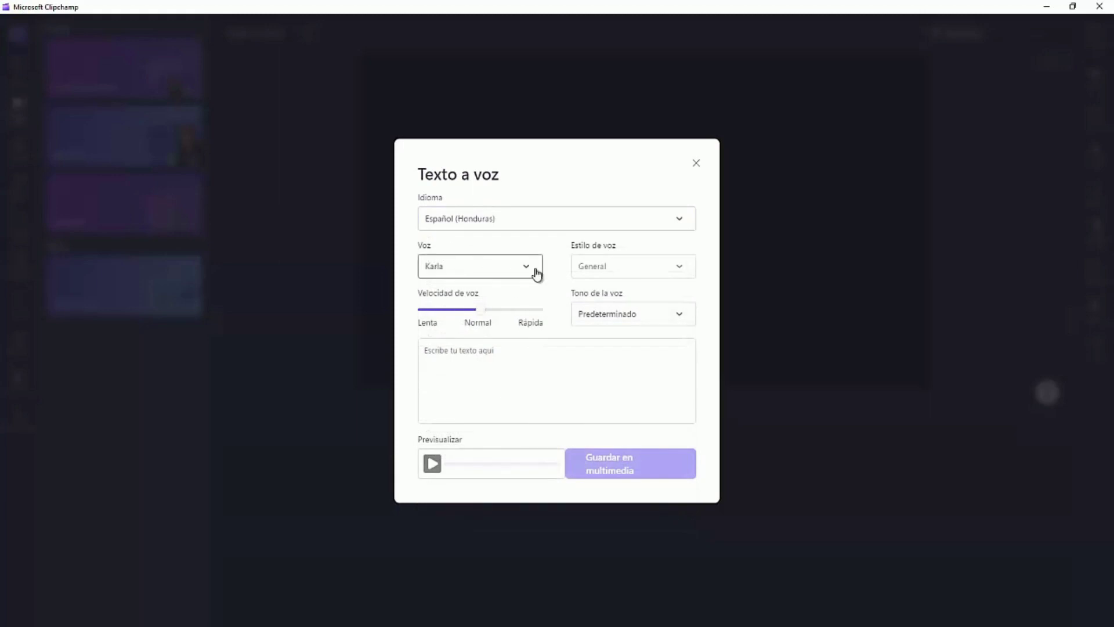
pyautogui.click(525, 270)
pyautogui.click(443, 323)
pyautogui.click(537, 295)
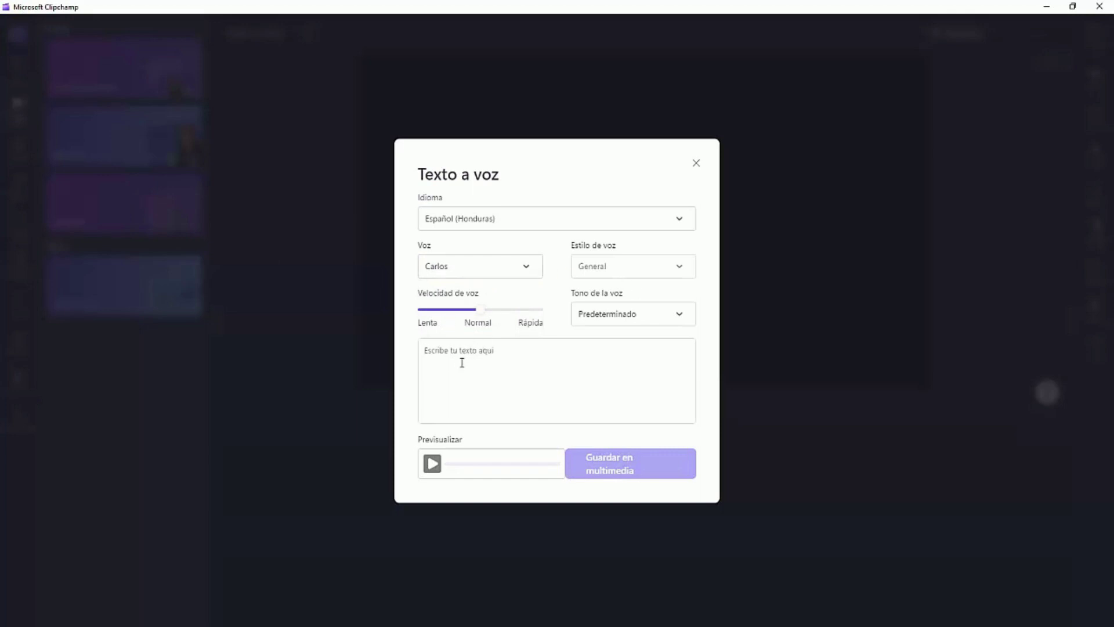
# - Enter the script "Cuida de tu mascota con amor y ella te dará su lealtad incondicional" and remove the gap after "amor"
pyautogui.write('Cuida de tu mascota con amor y ella te dará su lealtad incondicional')
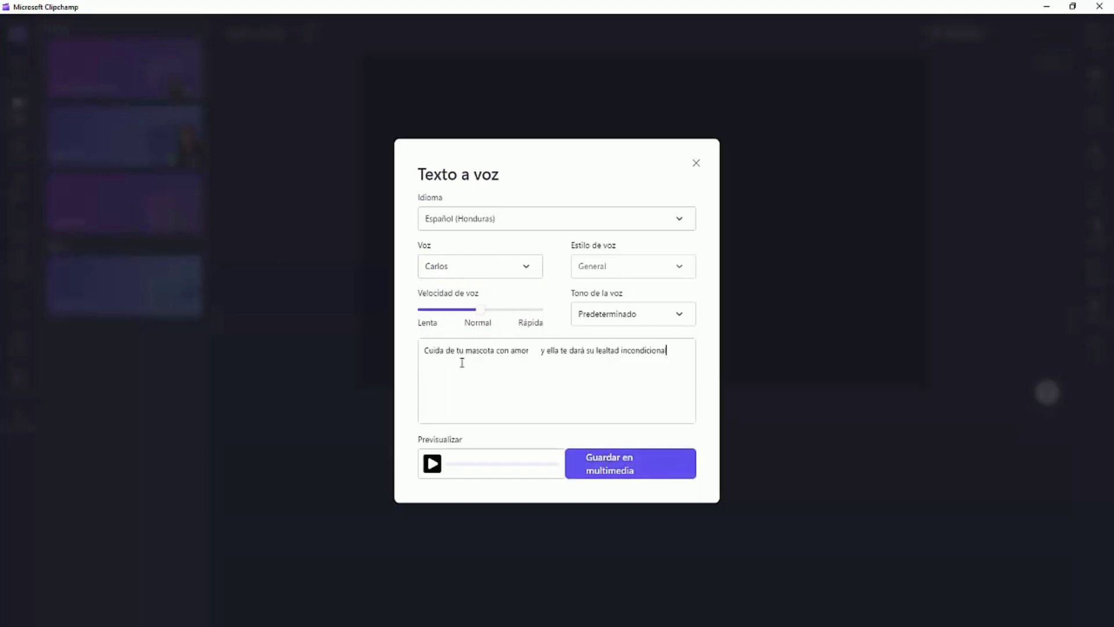
pyautogui.click(542, 350)
pyautogui.press('BackSpace')
pyautogui.press('BackSpace')
pyautogui.press('BackSpace')
pyautogui.press('BackSpace')
pyautogui.press('BackSpace')
pyautogui.press('BackSpace')
pyautogui.press('BackSpace')
pyautogui.press('BackSpace')
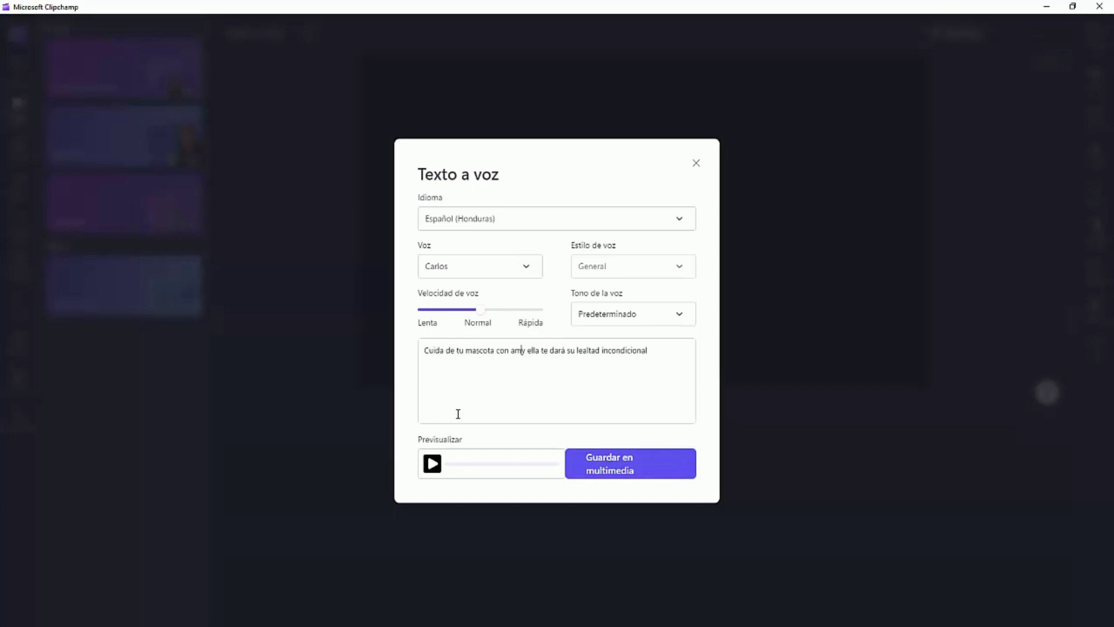
pyautogui.write('or')
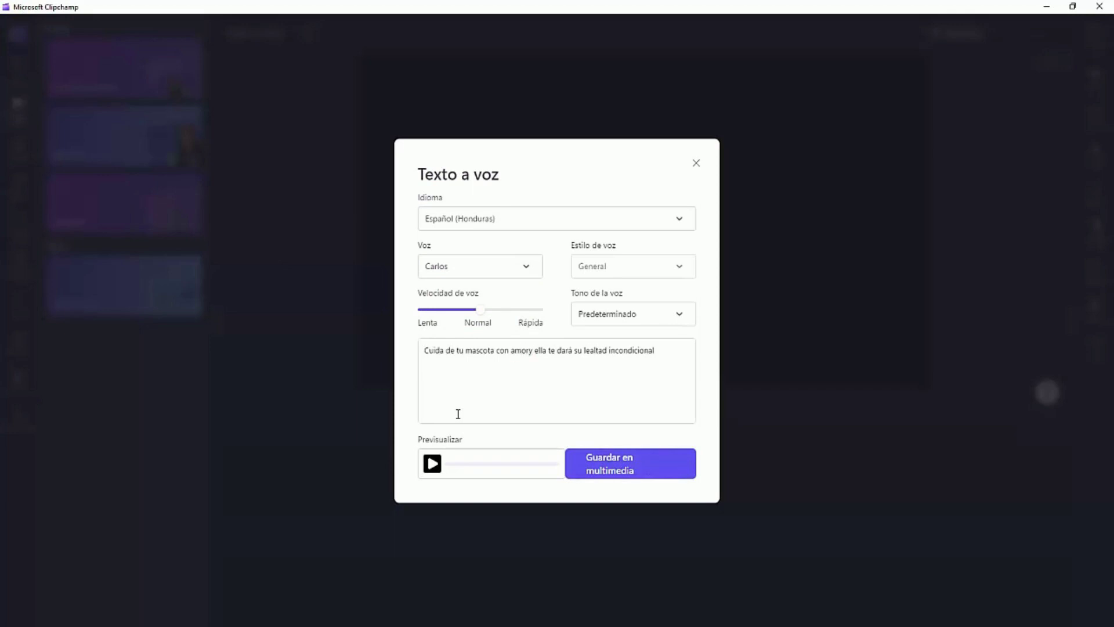
# - Split the script into "Cuida de tu mascota con amor," and "ella te dará su lealtad incondicional" on two lines, and save the voice-over to the media
pyautogui.press('Return')
pyautogui.press('Delete')
pyautogui.press('Delete')
pyautogui.click(532, 353)
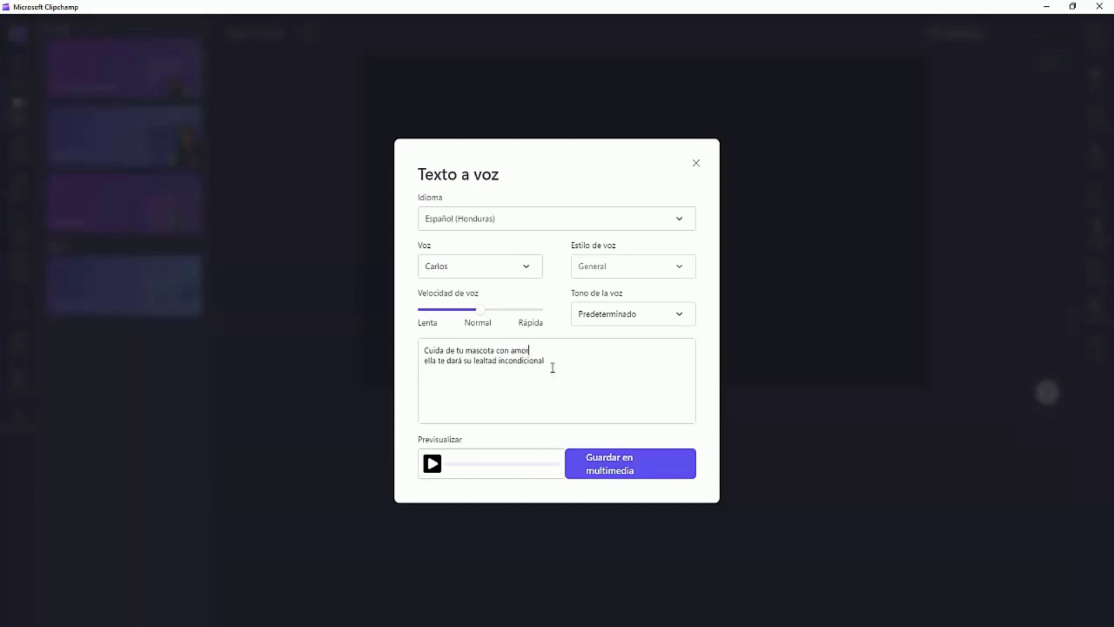
pyautogui.write(',')
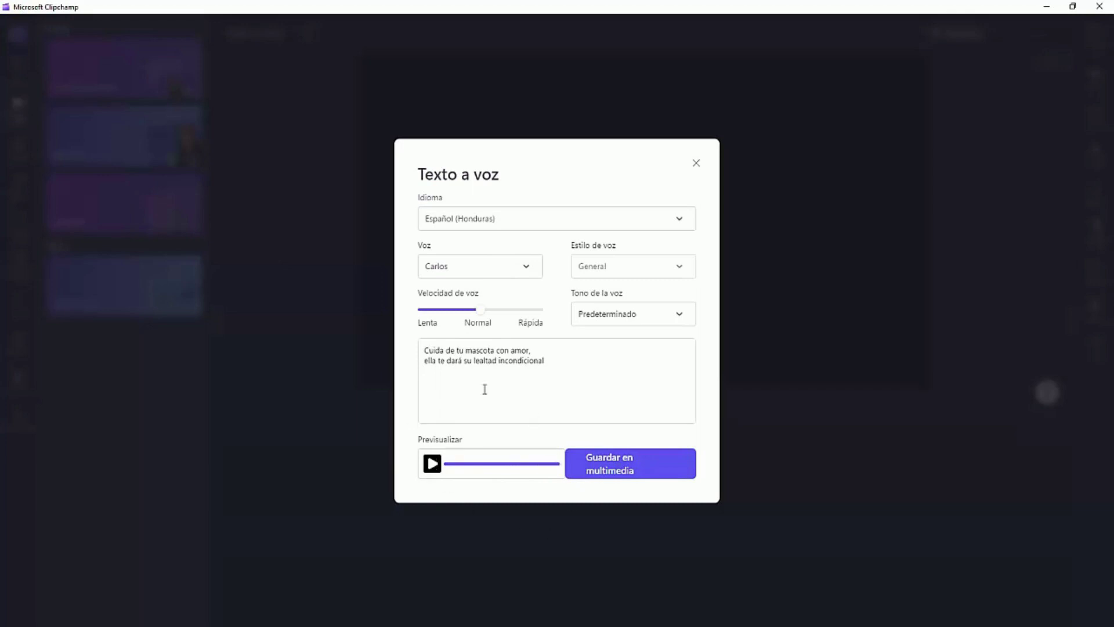
pyautogui.click(624, 465)
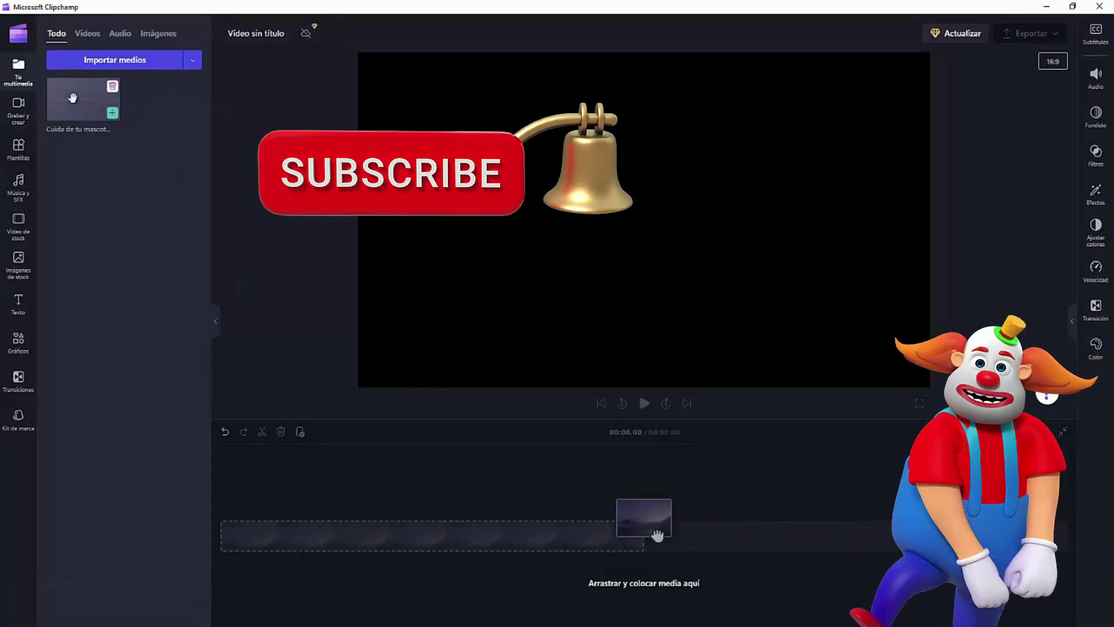
# - Place the generated voice-over at the start of the timeline and export the video at 720p
pyautogui.moveTo(78, 105); pyautogui.dragTo(267, 526)
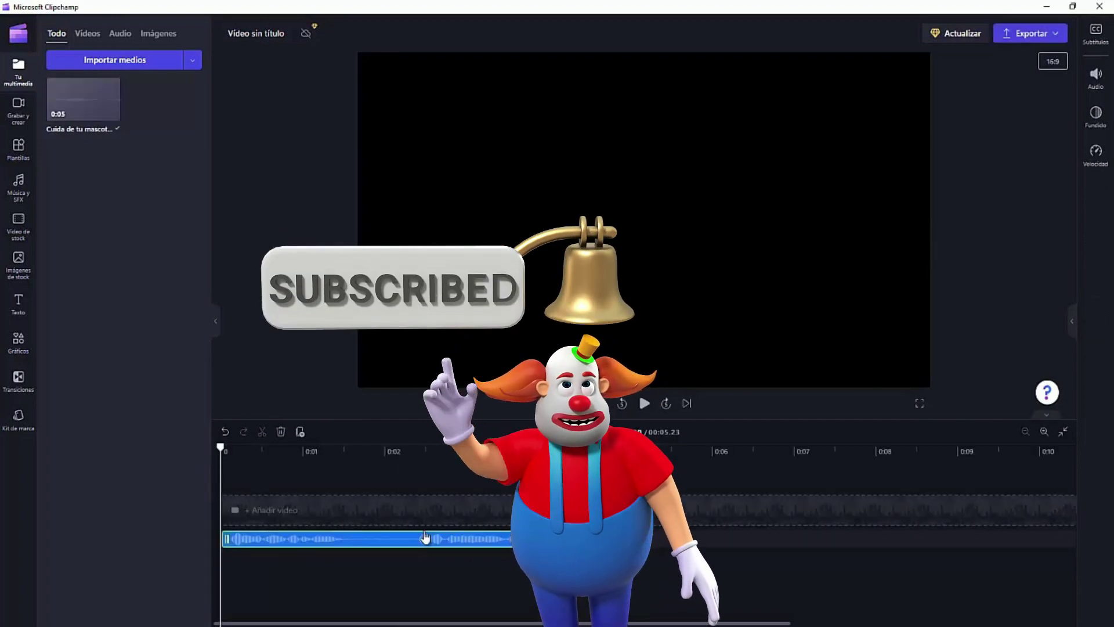
pyautogui.click(1024, 34)
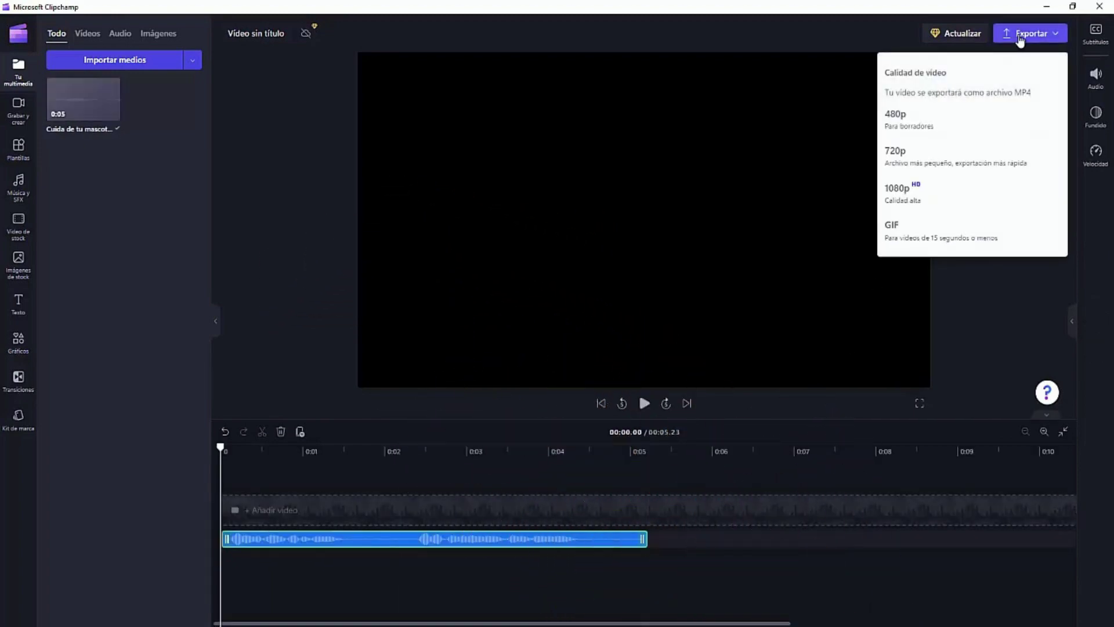
pyautogui.click(906, 153)
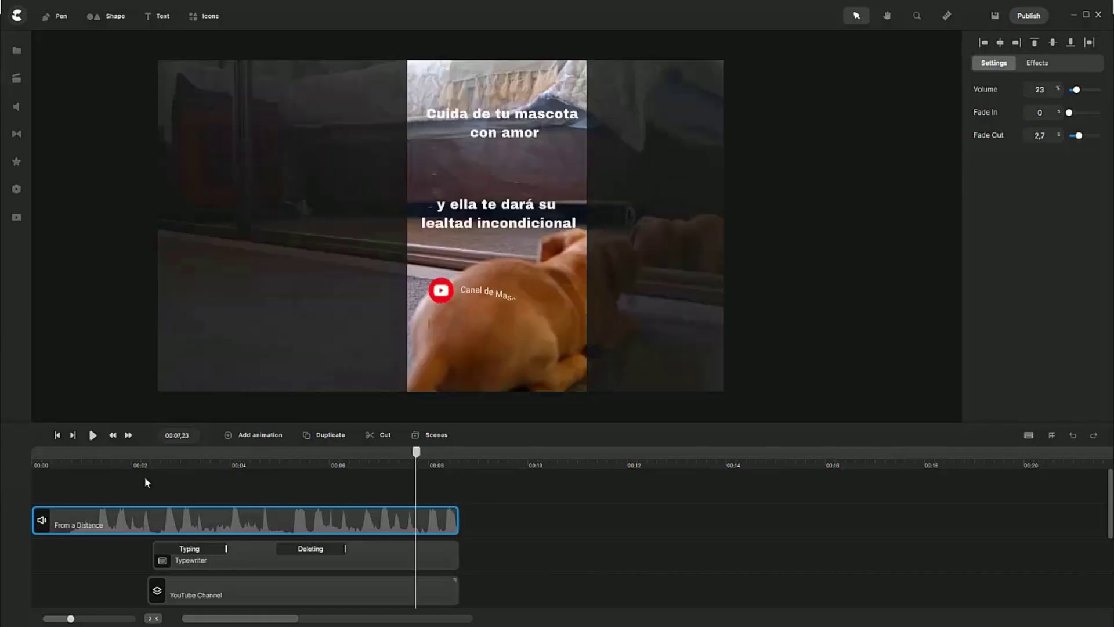
# - Import the Clipchamp-exported voice-over video from Descargas and add it at the start of the timeline
pyautogui.press('Home')
pyautogui.click(17, 50)
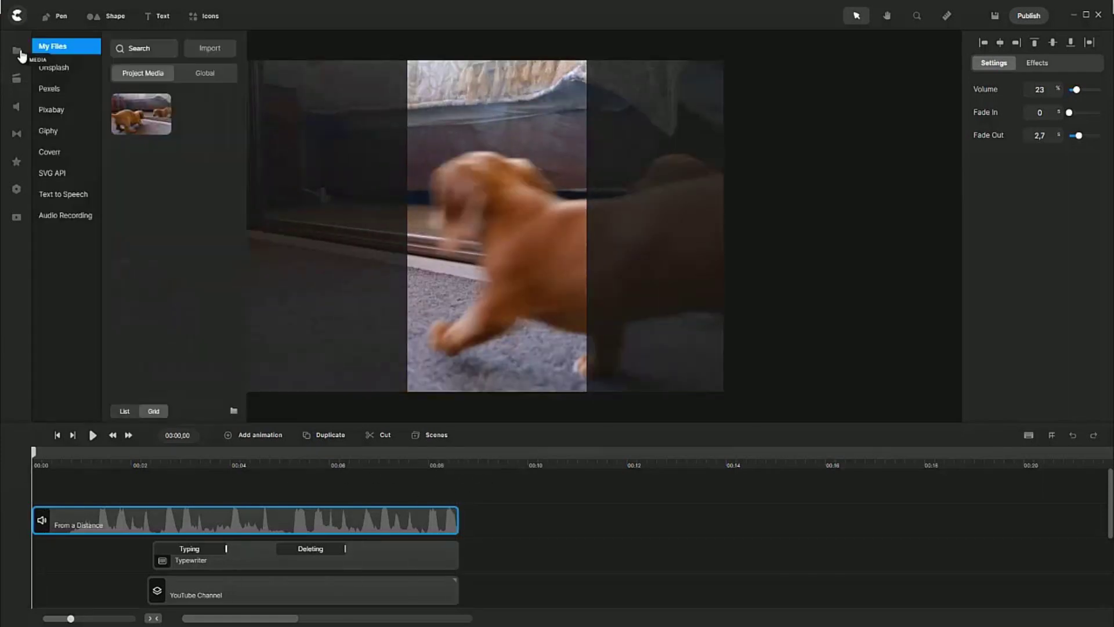
pyautogui.click(219, 47)
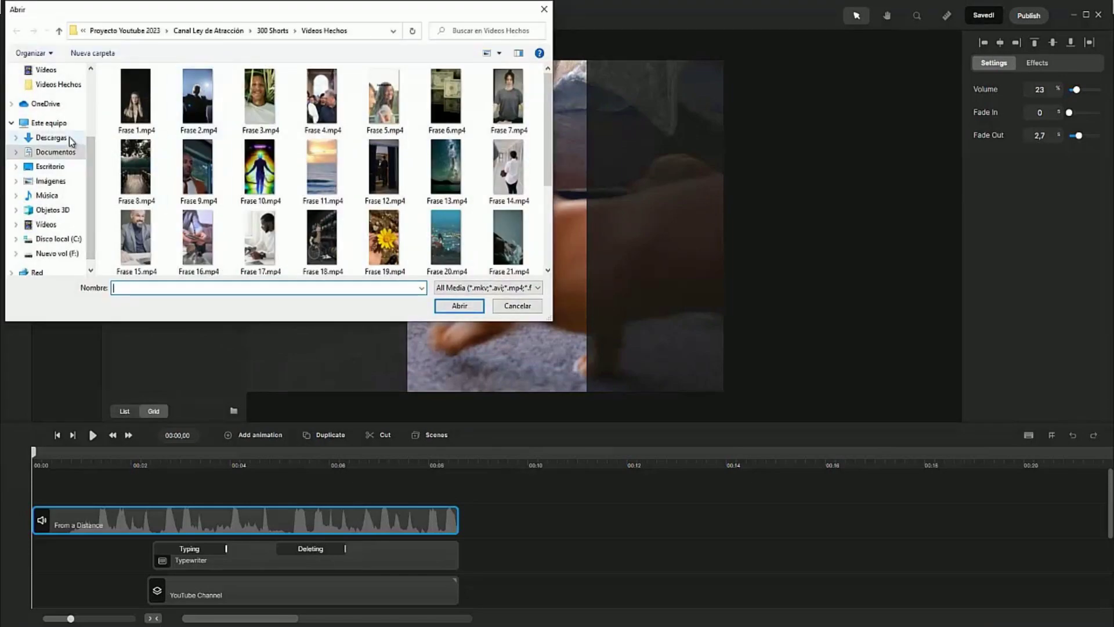
pyautogui.click(68, 136)
pyautogui.doubleClick(124, 122)
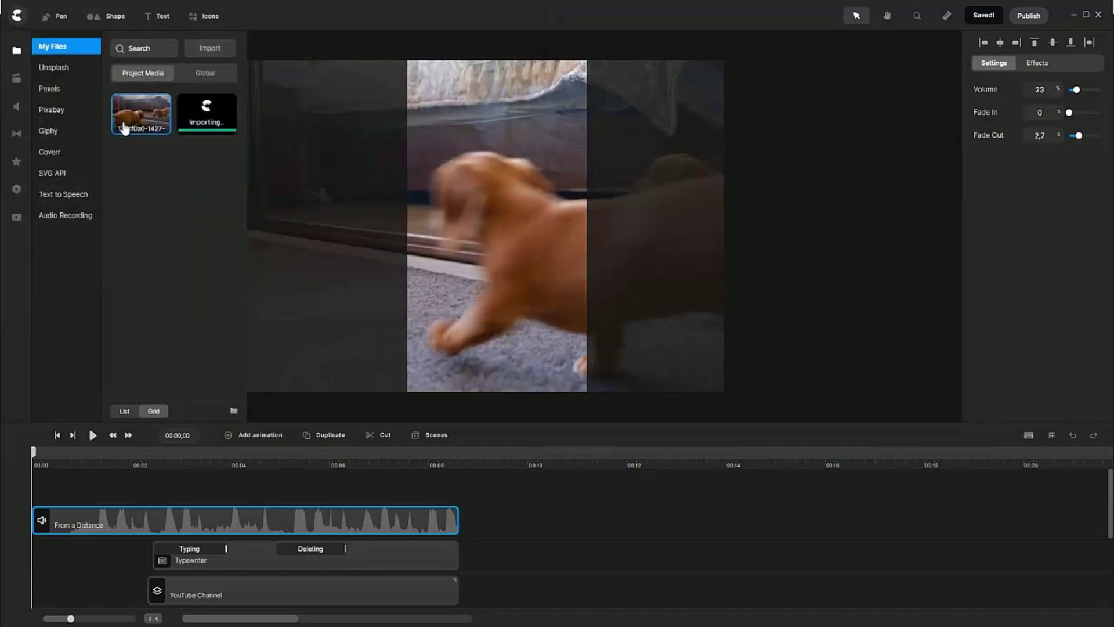
pyautogui.click(203, 124)
pyautogui.moveTo(203, 123); pyautogui.dragTo(387, 114)
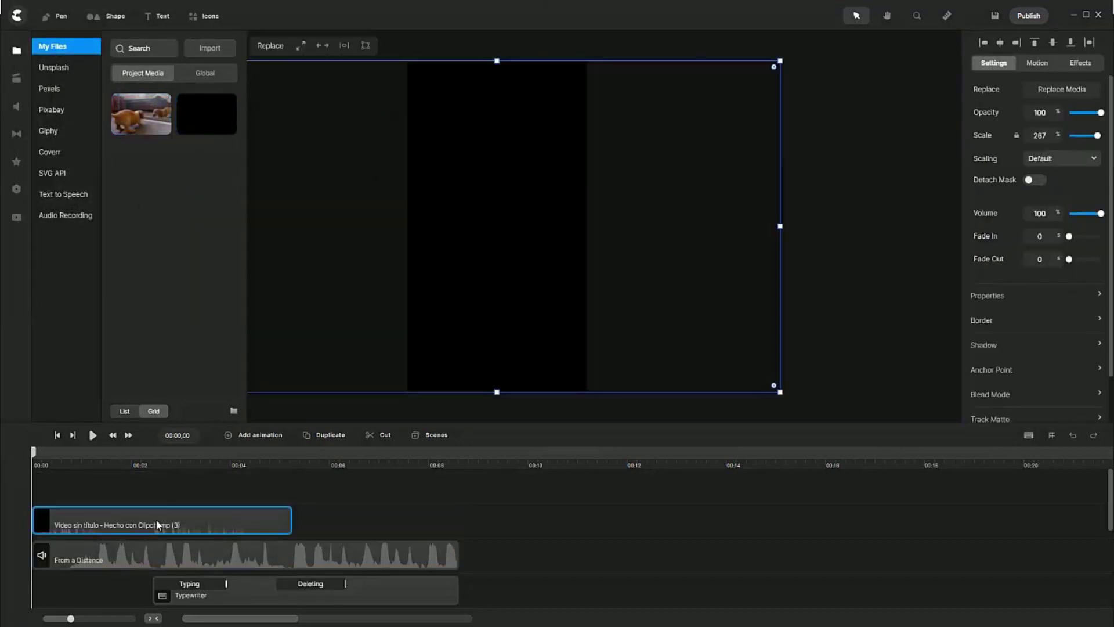
# - Shift the voice-over clip to start at about 1.4 s and play the short to check its timing
pyautogui.moveTo(154, 523); pyautogui.dragTo(225, 523)
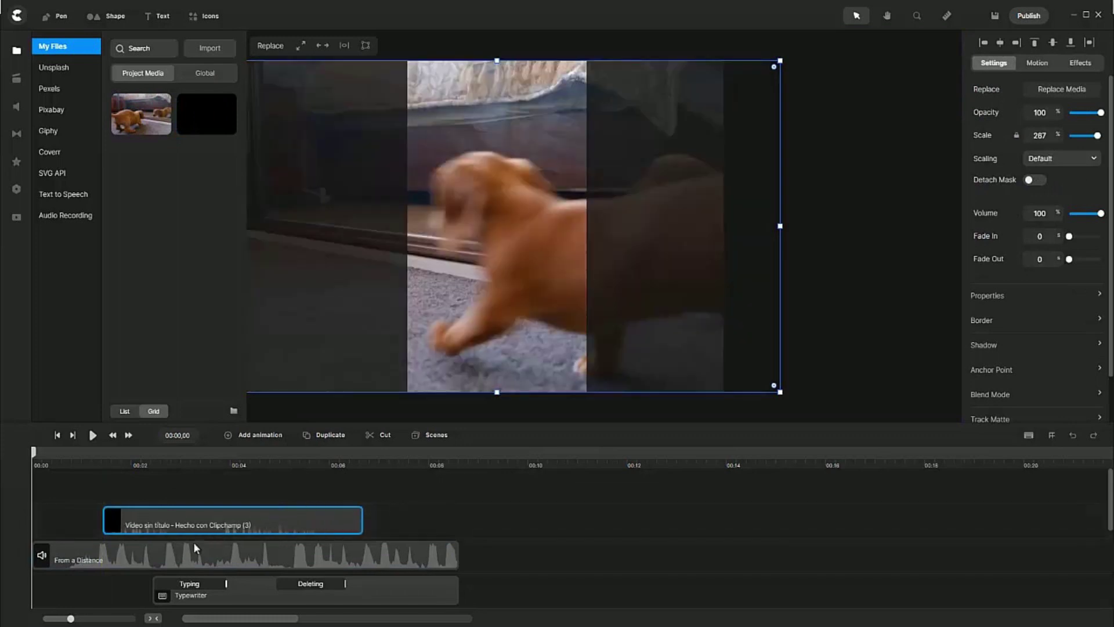
pyautogui.click(92, 435)
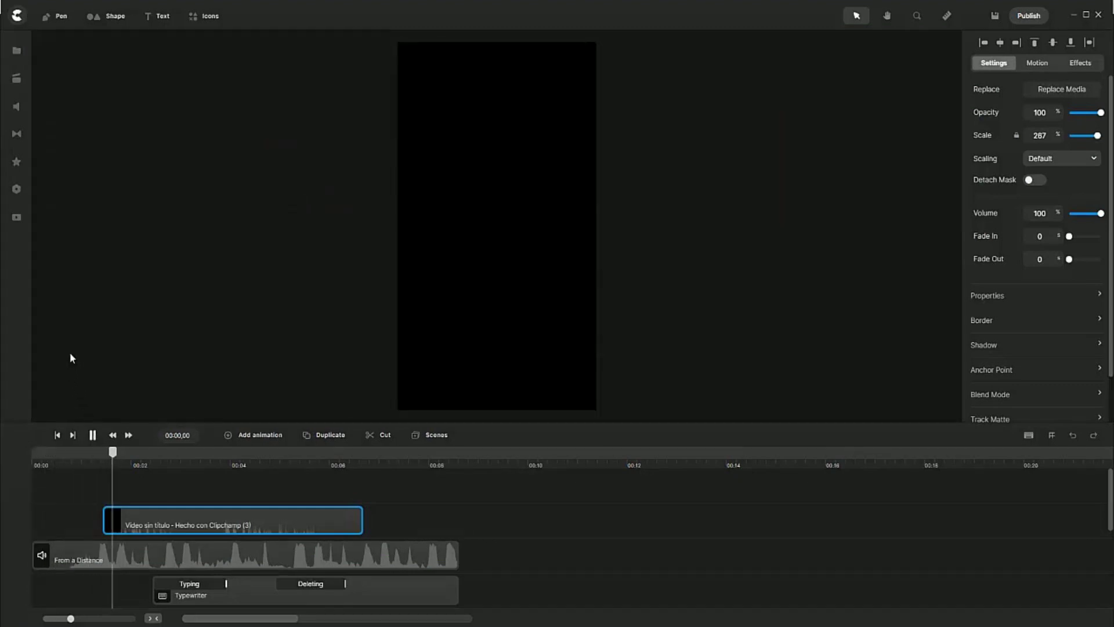
pyautogui.click(92, 435)
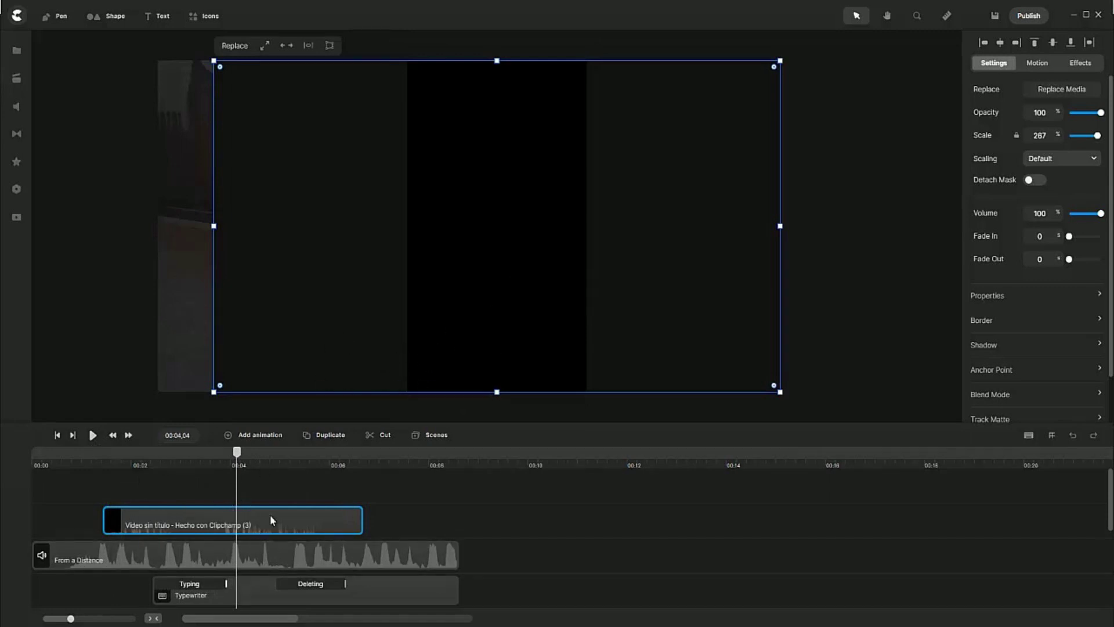
# - Move the voice-over clip beneath the puppy video, starting at about 1.8 s, and play the short from the beginning
pyautogui.scroll(-2, 264, 559)
pyautogui.scroll(2, 261, 560)
pyautogui.moveTo(257, 529); pyautogui.dragTo(275, 587)
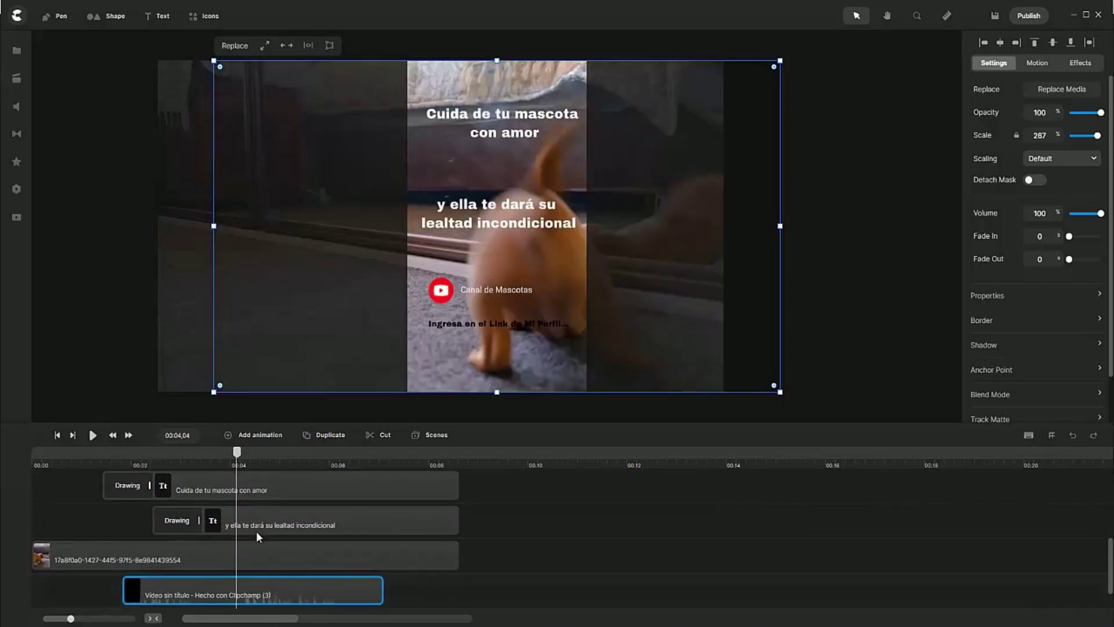
pyautogui.moveTo(237, 451); pyautogui.dragTo(33, 478)
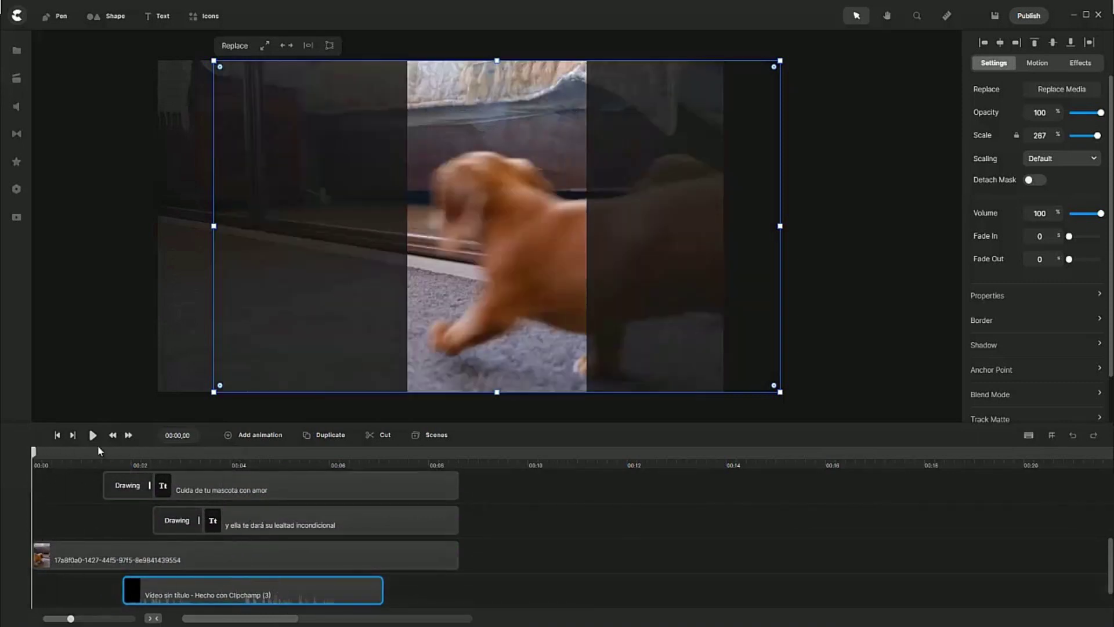
pyautogui.click(92, 434)
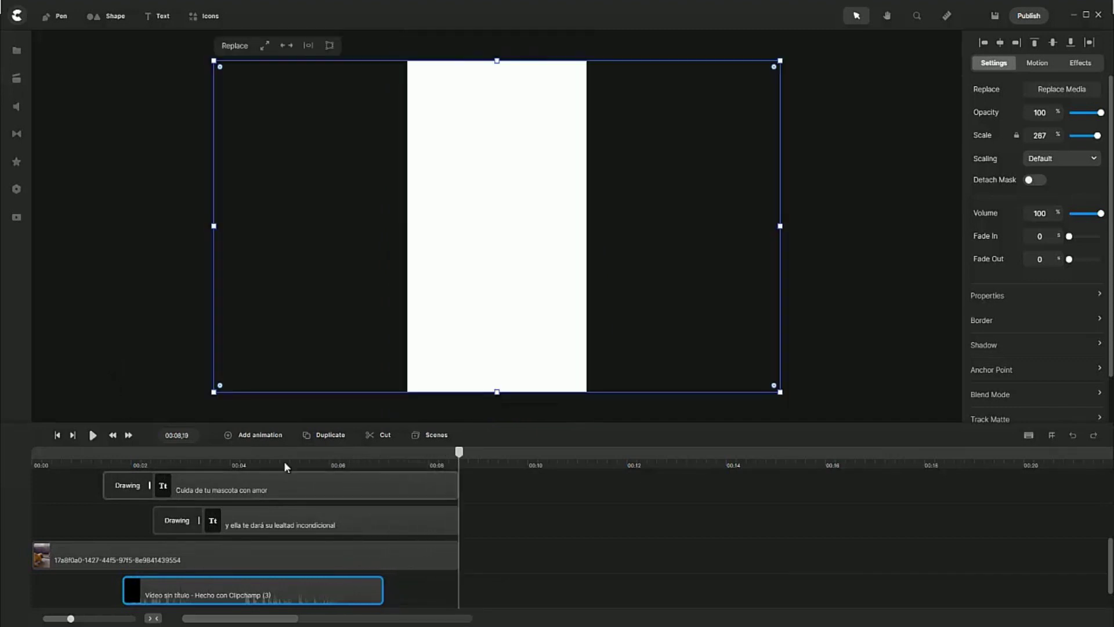
pyautogui.scroll(3, 580, 571)
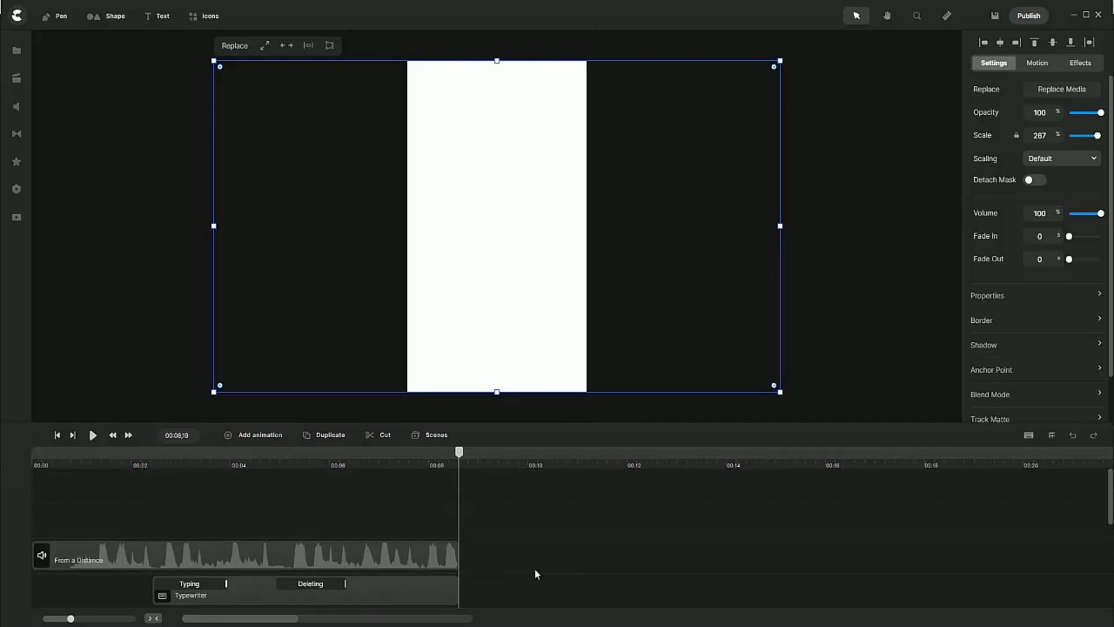
pyautogui.scroll(-3, 558, 556)
pyautogui.scroll(3, 555, 558)
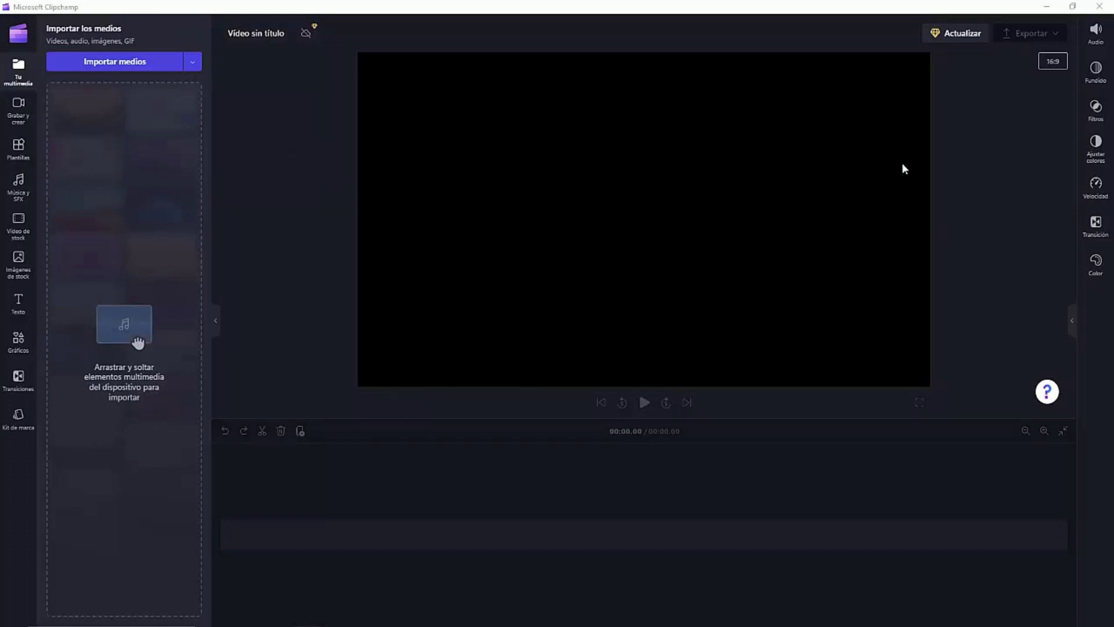
# - Switch to Clipchamp and set the new project's aspect ratio to 9:16
pyautogui.click(1054, 69)
pyautogui.click(1053, 94)
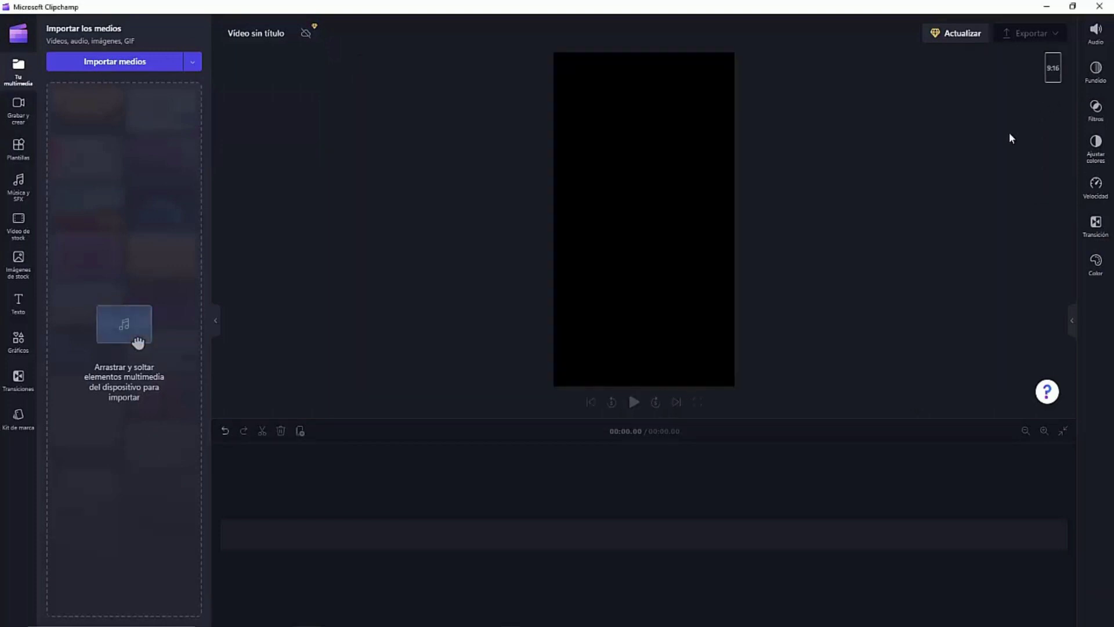
pyautogui.click(1054, 71)
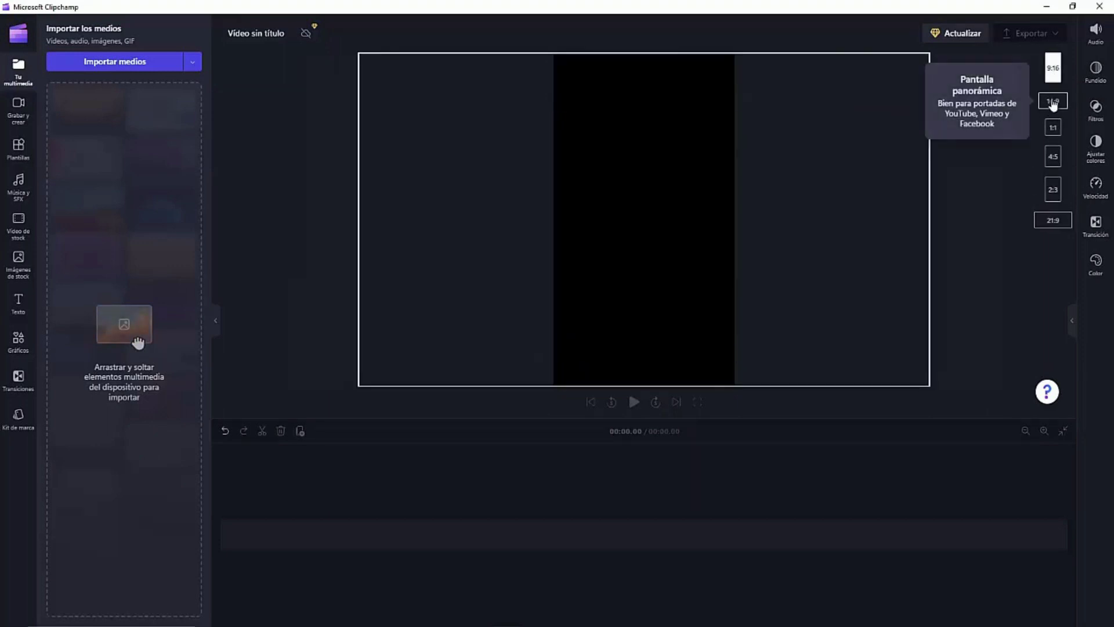
pyautogui.click(1054, 72)
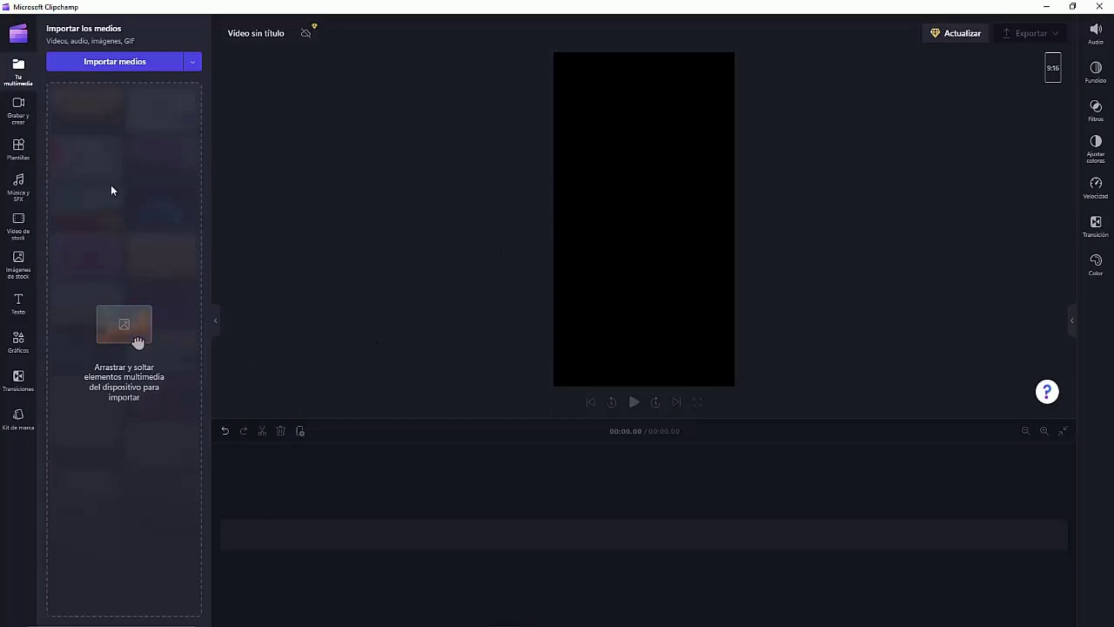
# - Switch to Pexels in the browser, open the video of the puppy facing its mirror reflection, and download it as MP4
pyautogui.moveTo(356, 621)
pyautogui.click(359, 598)
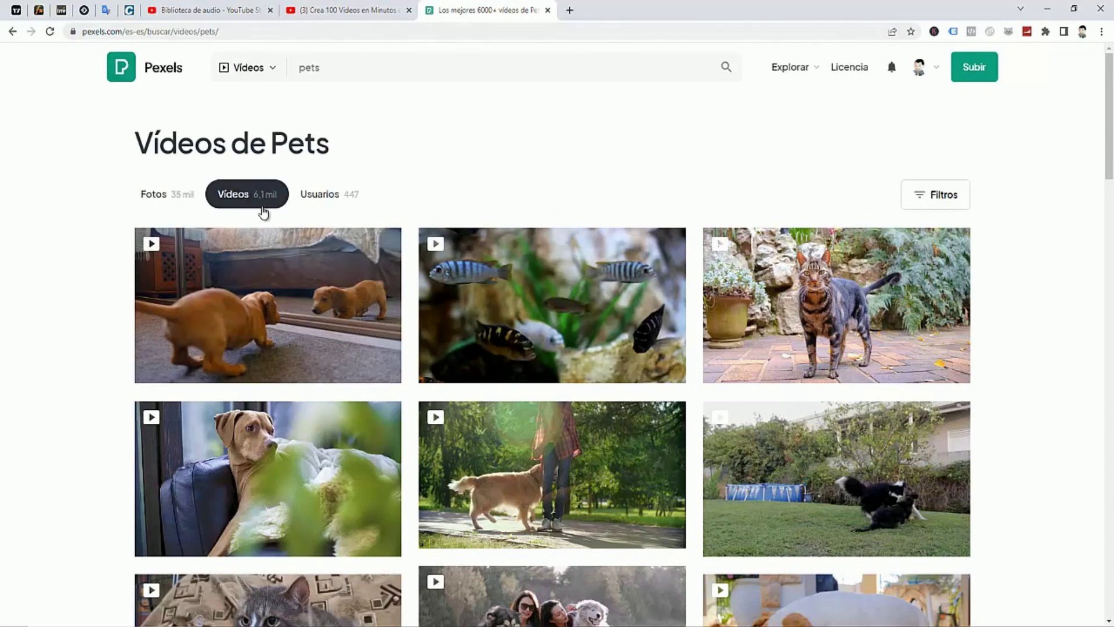
pyautogui.click(288, 313)
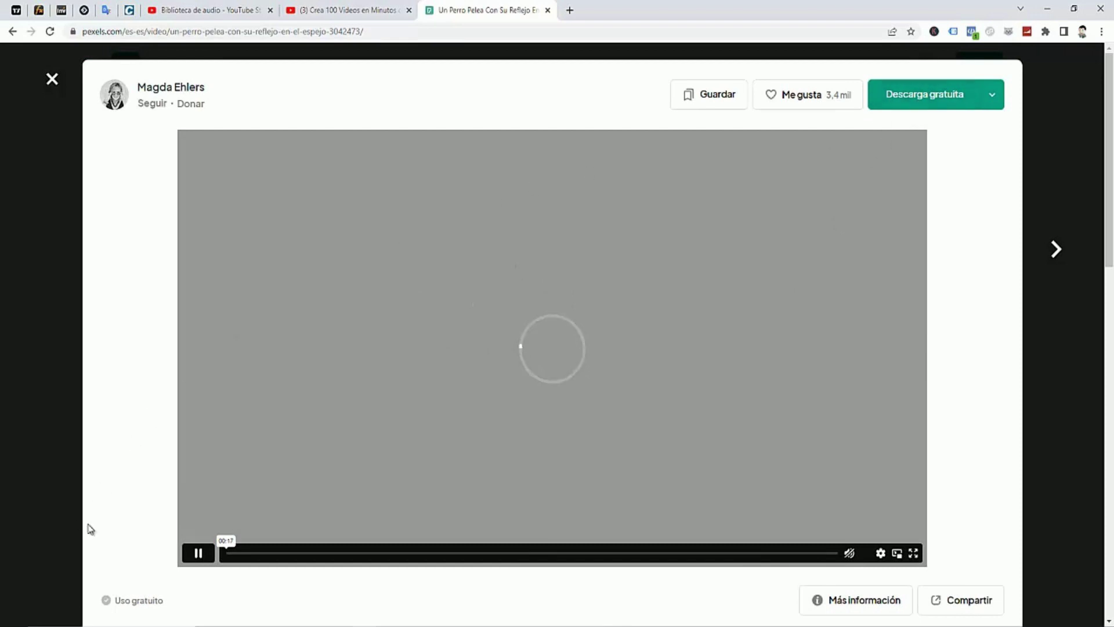
pyautogui.click(198, 554)
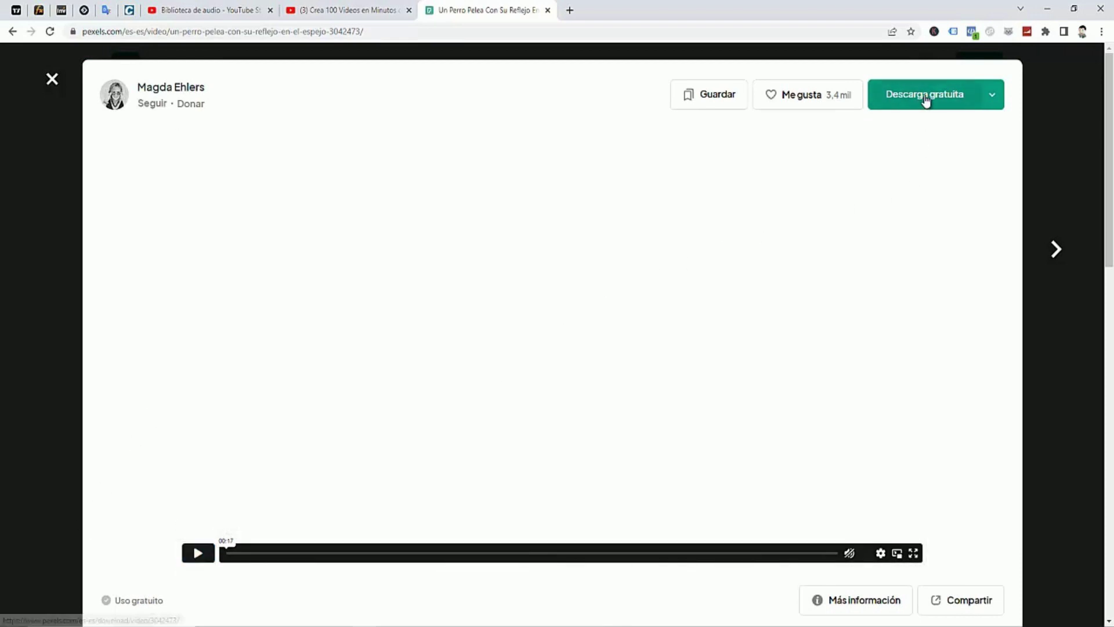
pyautogui.click(926, 96)
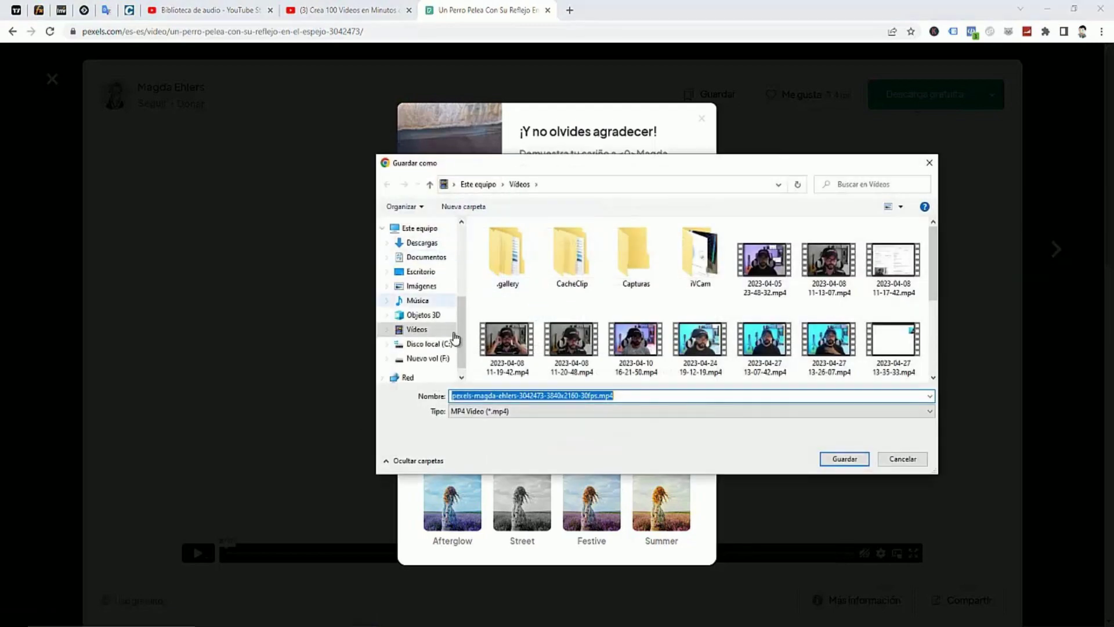
pyautogui.click(844, 459)
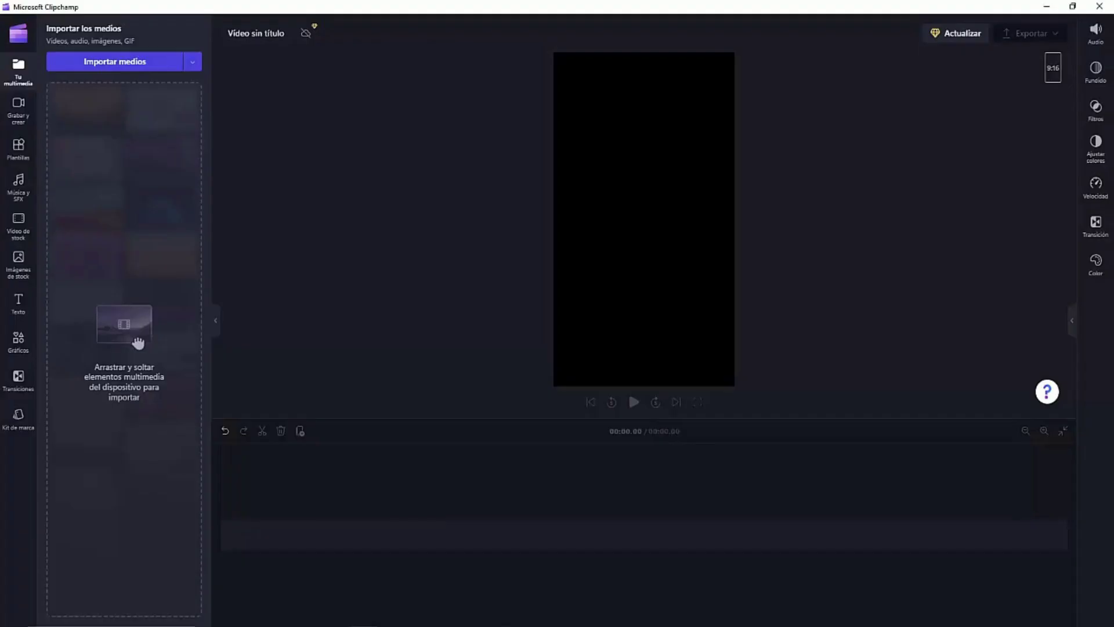
# - Import the downloaded Pexels puppy video into Clipchamp and place it at the start of the timeline
pyautogui.click(120, 61)
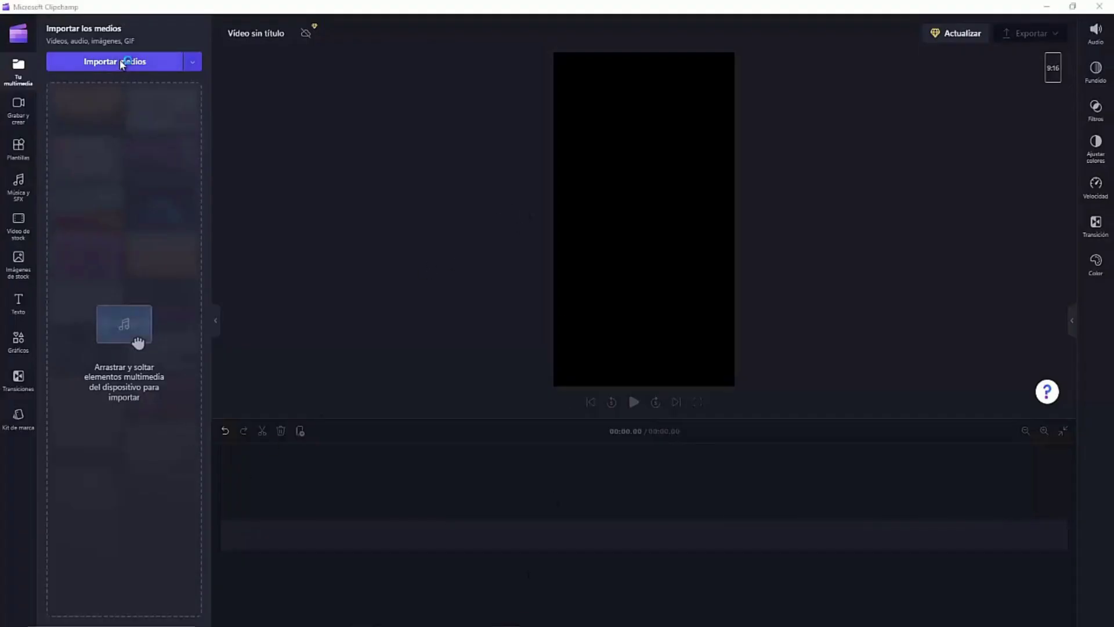
pyautogui.scroll(-3, 385, 209)
pyautogui.click(389, 213)
pyautogui.doubleClick(389, 213)
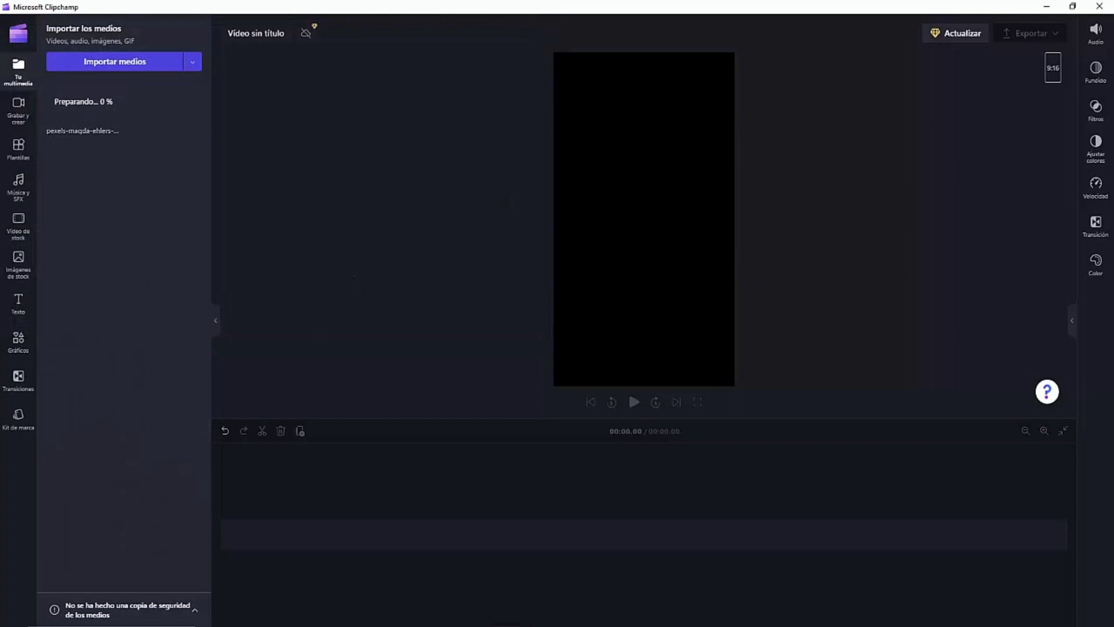
pyautogui.moveTo(72, 106); pyautogui.dragTo(279, 536)
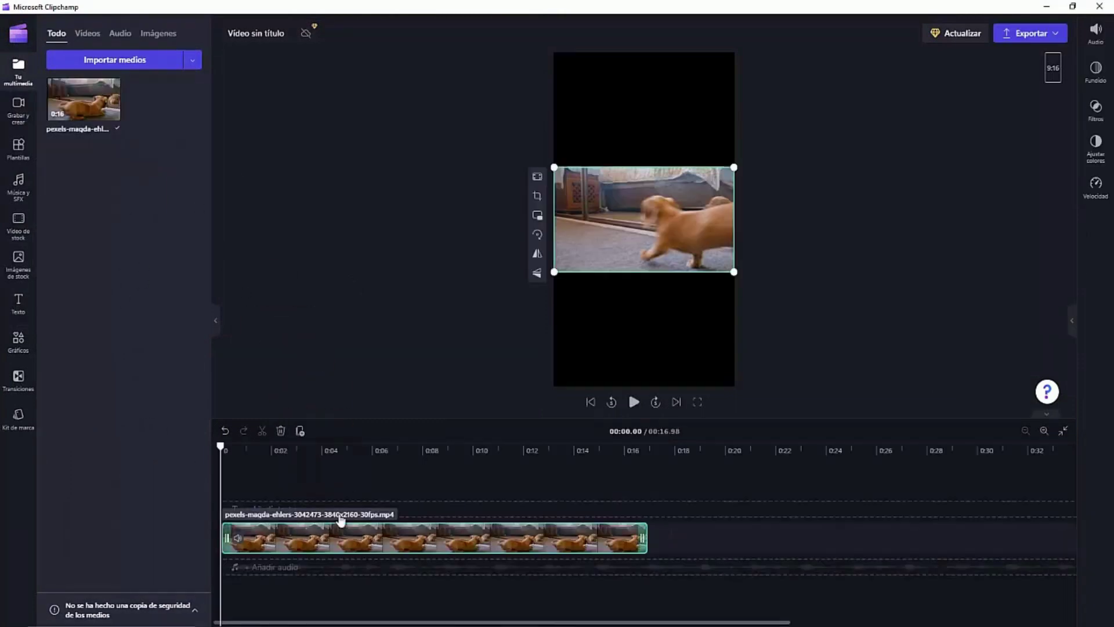
# - Enlarge the puppy video until it fills the whole 9:16 frame, and play the first seconds to check the framing
pyautogui.moveTo(554, 271); pyautogui.dragTo(560, 268)
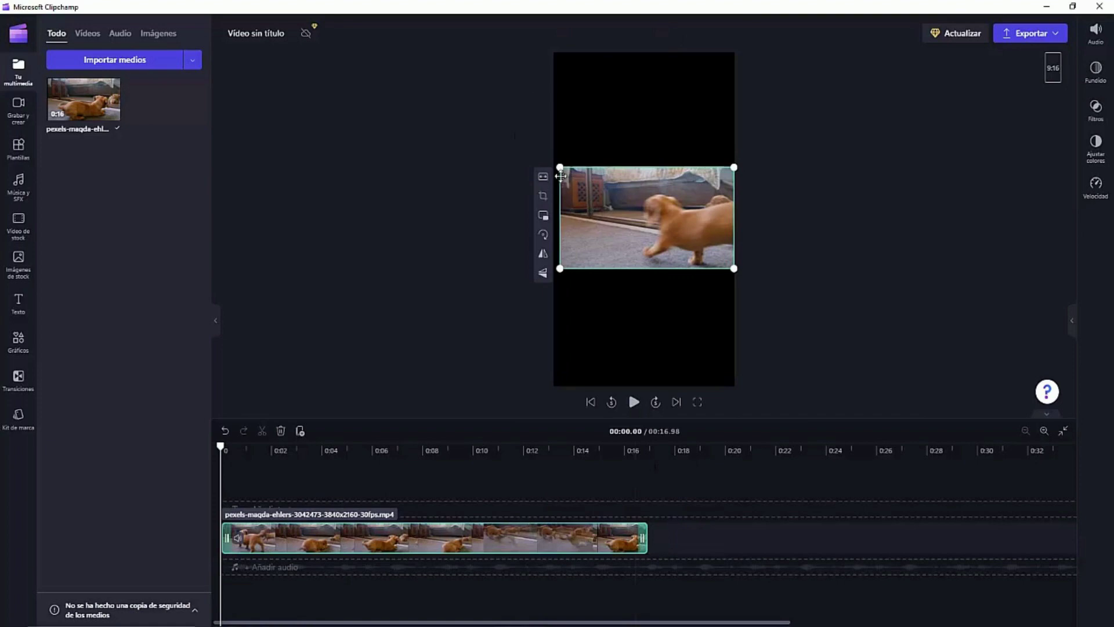
pyautogui.moveTo(554, 164); pyautogui.dragTo(351, 46)
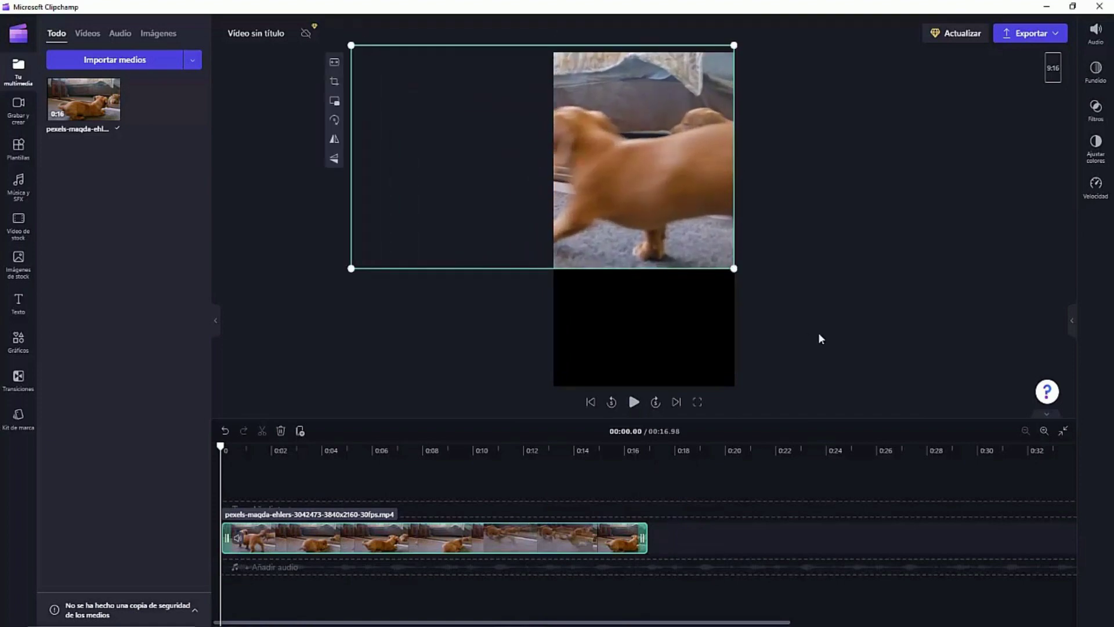
pyautogui.moveTo(732, 267); pyautogui.dragTo(947, 491)
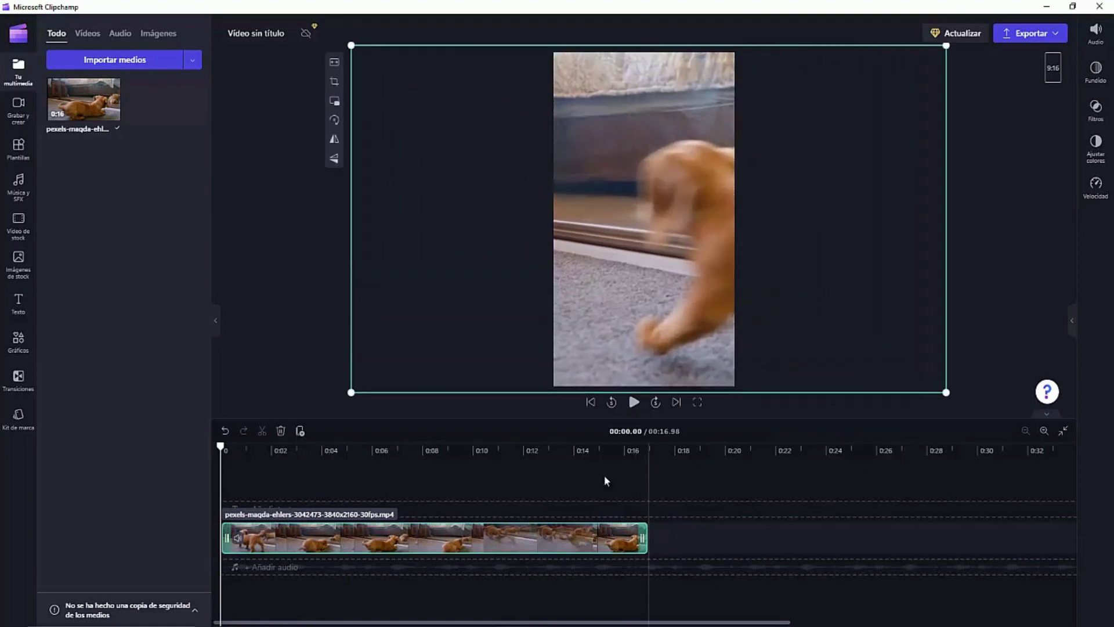
pyautogui.click(634, 405)
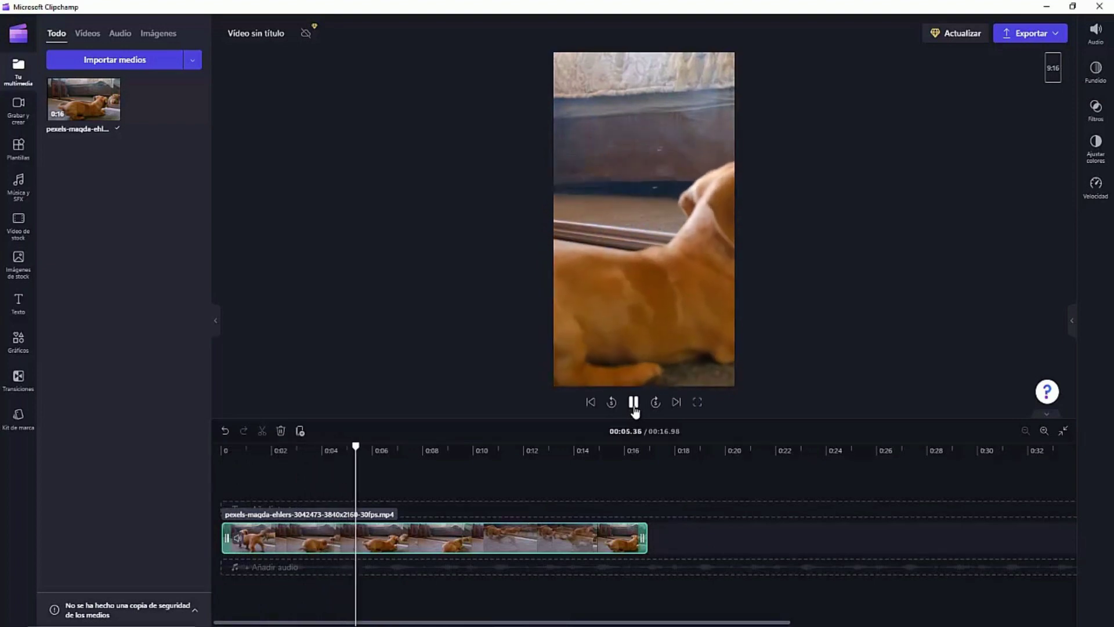
pyautogui.click(633, 406)
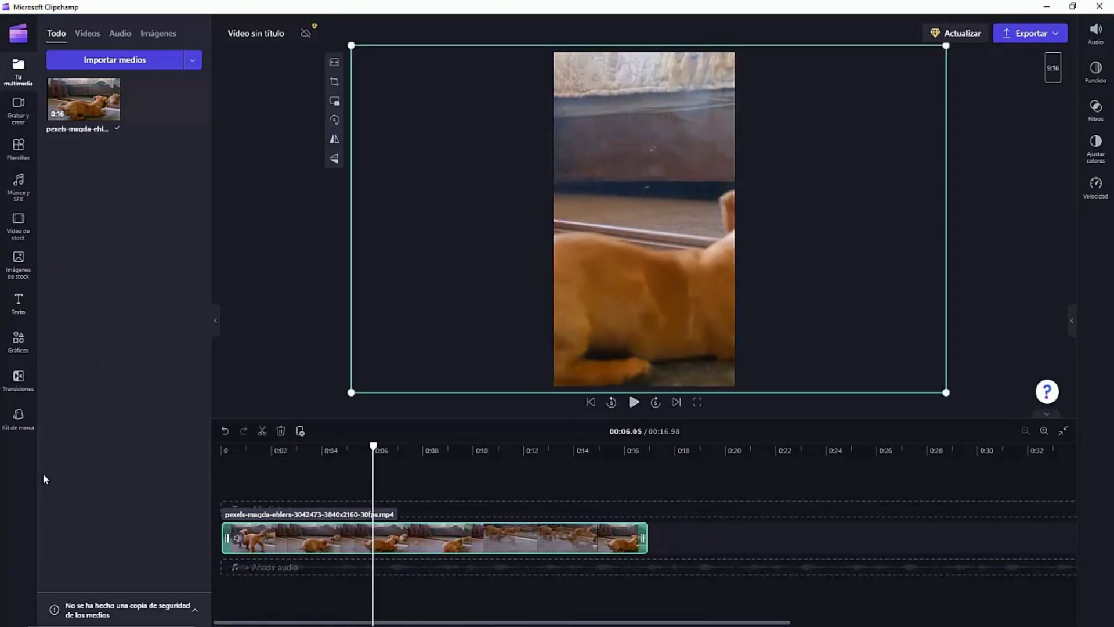
# - Add the Outline shadow title above the puppy video at about 6 s and show the frame at about 7.5 s
pyautogui.click(18, 318)
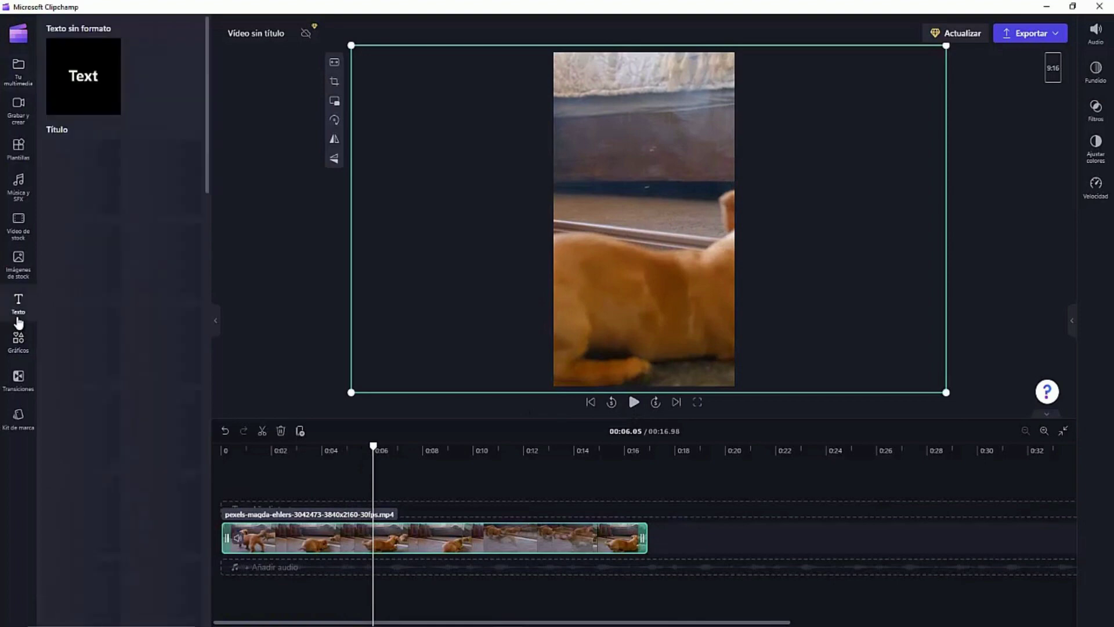
pyautogui.moveTo(207, 193); pyautogui.dragTo(243, 234)
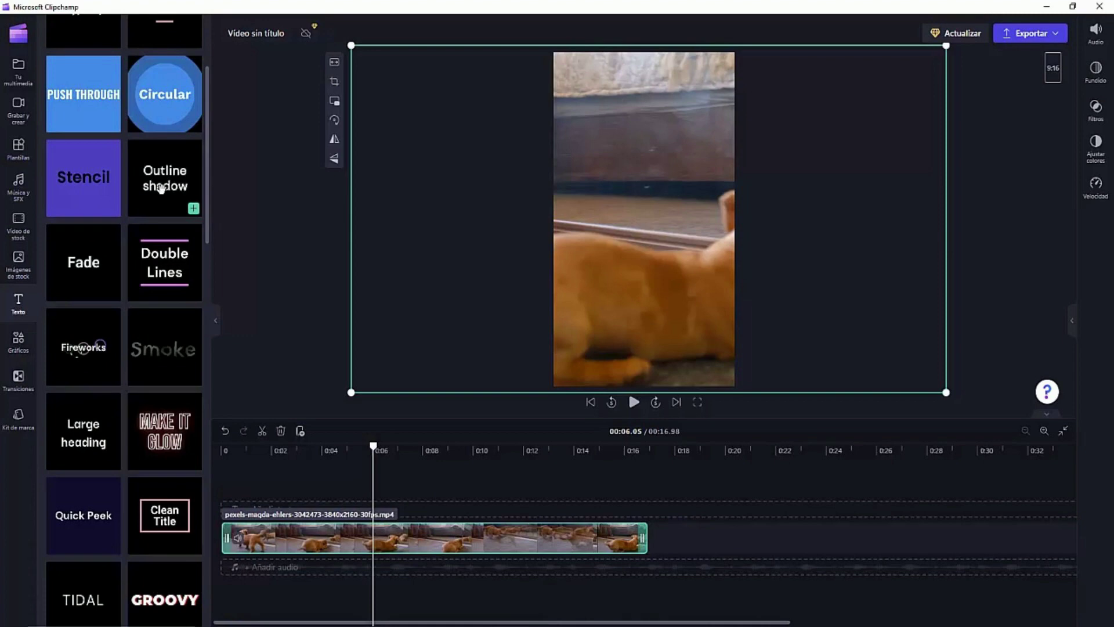
pyautogui.click(193, 208)
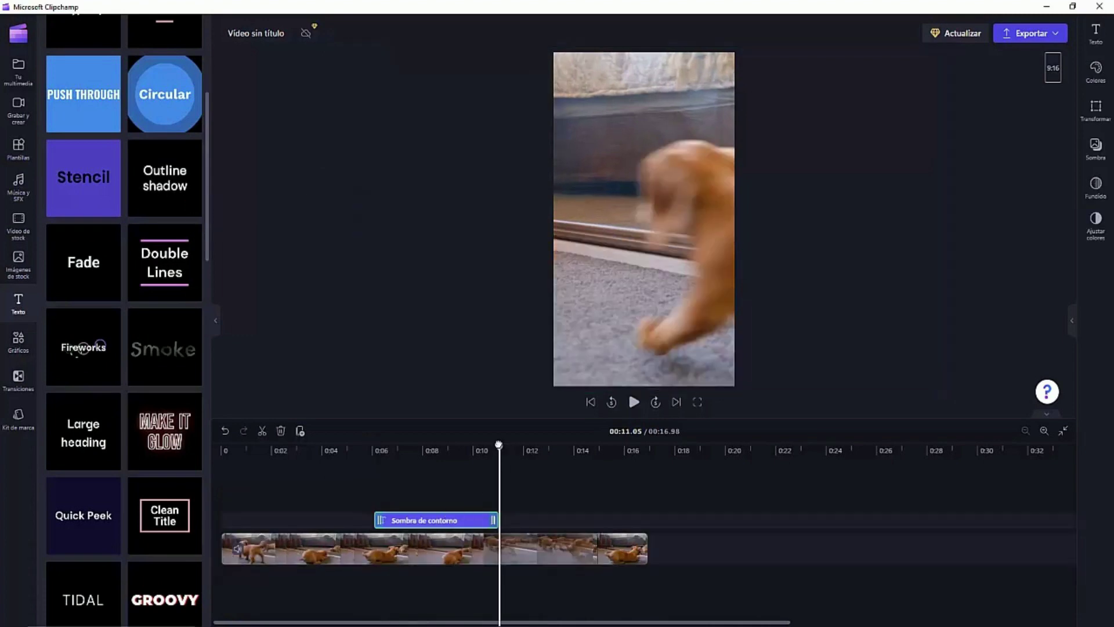
pyautogui.click(432, 450)
pyautogui.click(408, 451)
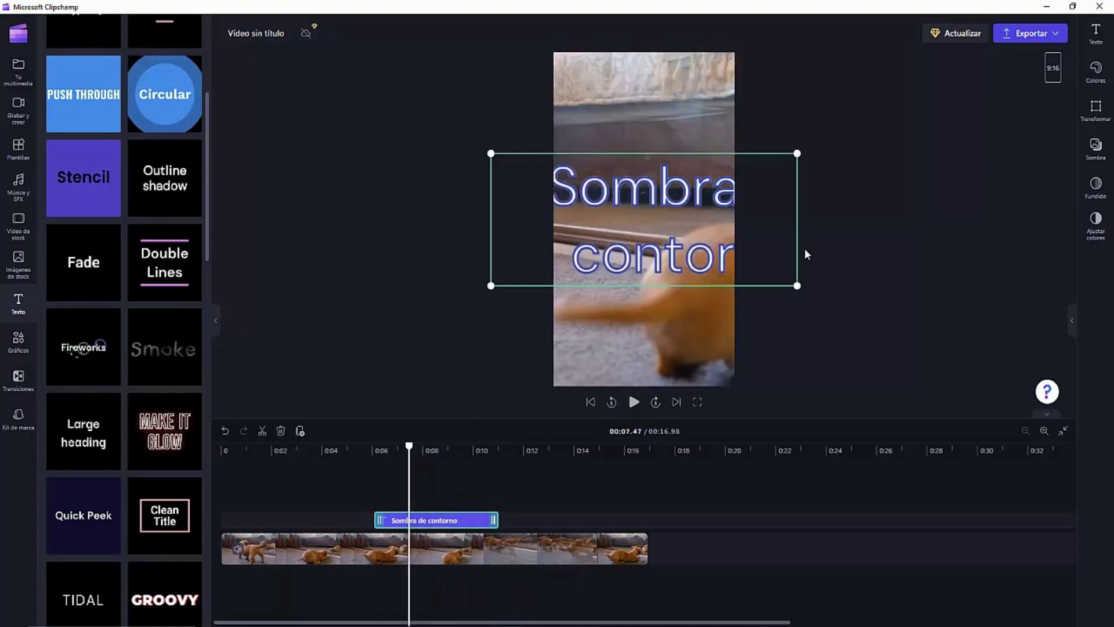
# - Shrink the title to fit within the frame width and position it in the upper part of the video
pyautogui.moveTo(797, 285); pyautogui.dragTo(696, 241)
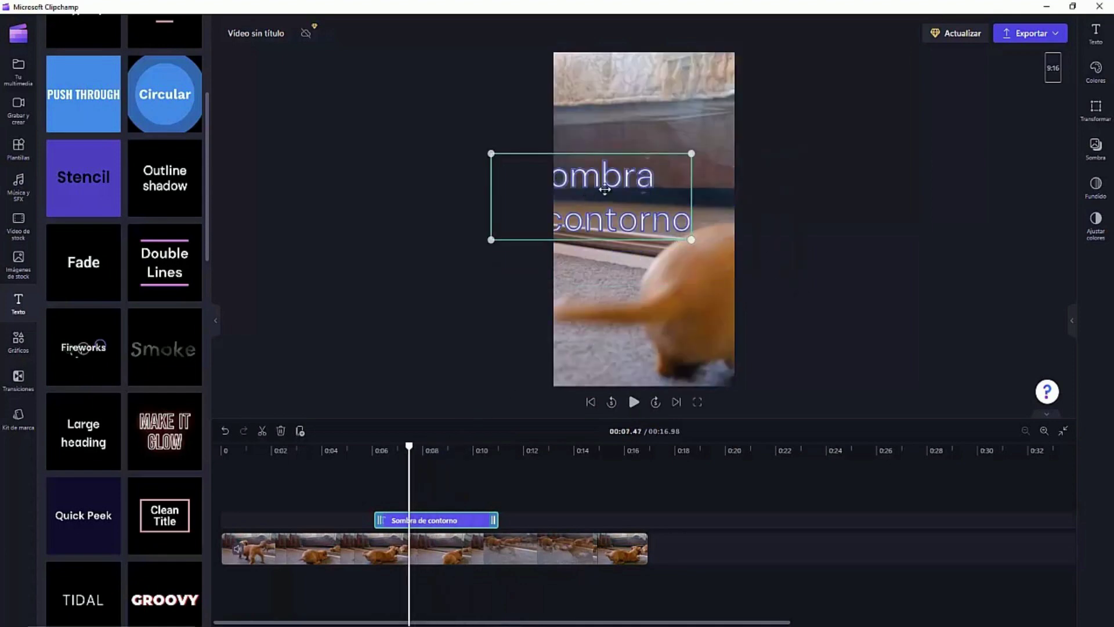
pyautogui.moveTo(611, 203); pyautogui.dragTo(665, 187)
pyautogui.moveTo(745, 226); pyautogui.dragTo(667, 126)
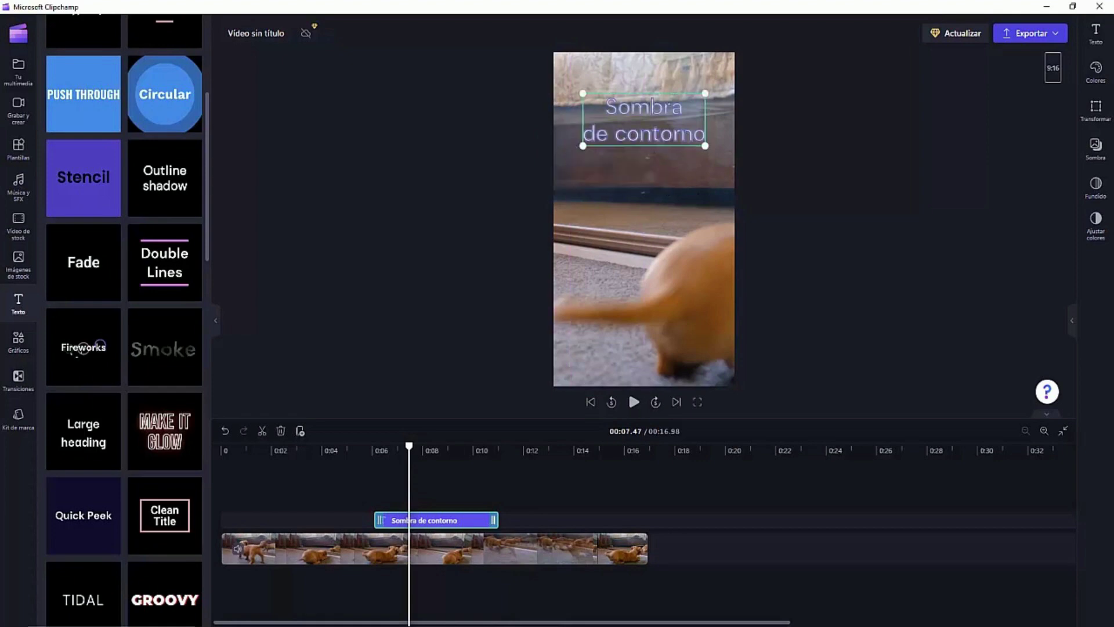
# - Copy the title phrase from the other open window and return to Clipchamp
pyautogui.click(377, 586)
pyautogui.moveTo(489, 239); pyautogui.dragTo(598, 239)
pyautogui.rightClick(590, 240)
pyautogui.click(603, 251)
pyautogui.hotkey('alt', 'Tab')
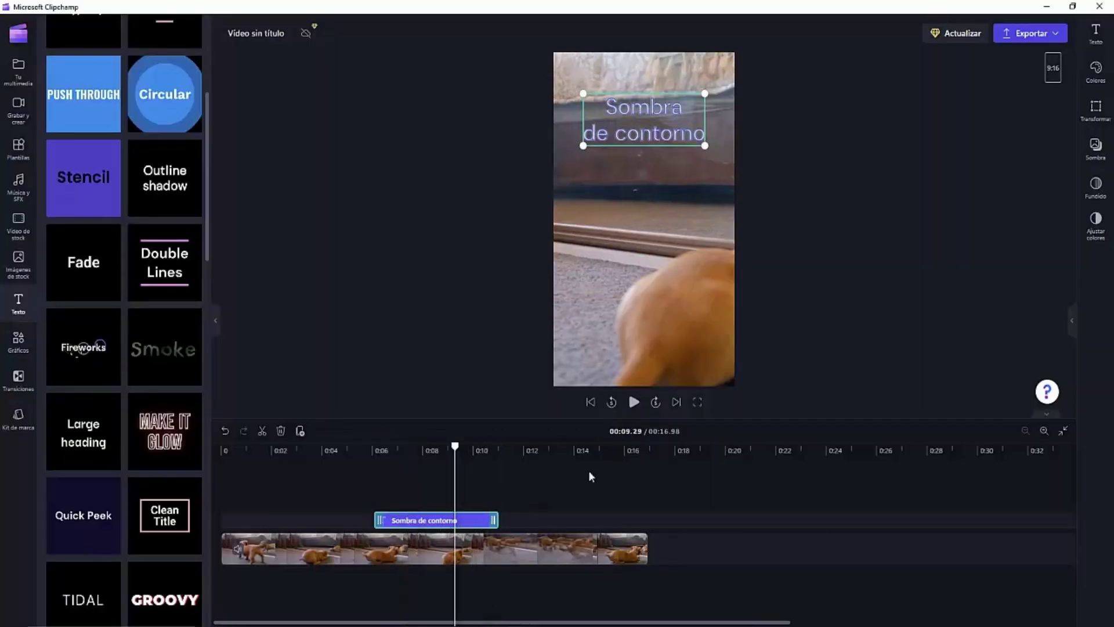
# - Replace the title text with "Cuida de tu mascota con amor" broken after "tu", and shrink and centre it within the frame width
pyautogui.click(1095, 42)
pyautogui.moveTo(966, 114); pyautogui.dragTo(916, 115)
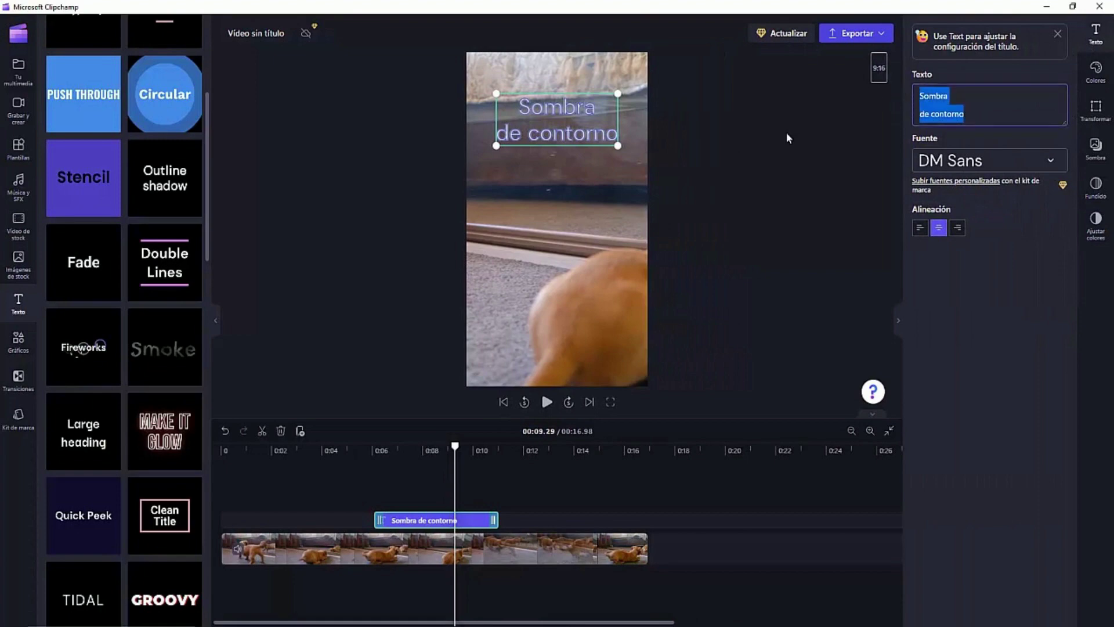
pyautogui.hotkey('ctrl', 'v')
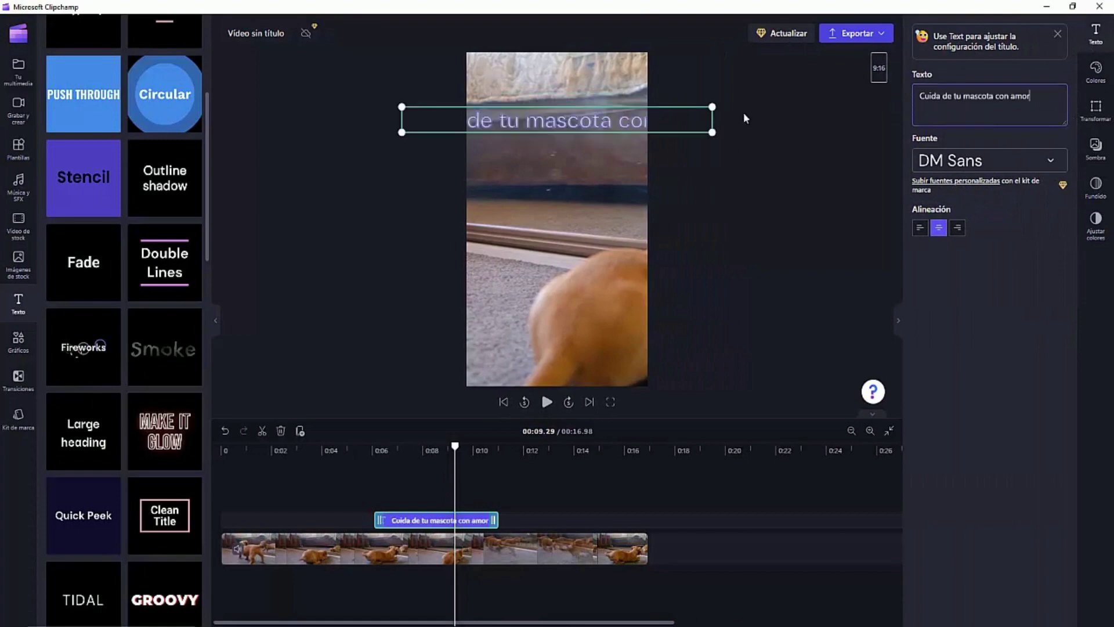
pyautogui.click(966, 97)
pyautogui.press('Return')
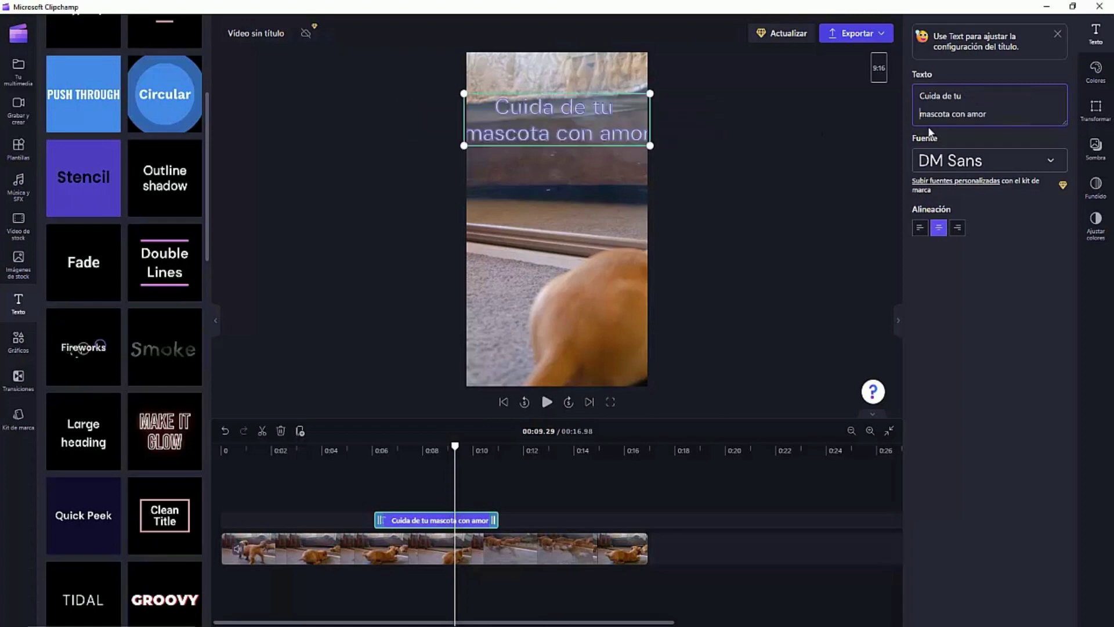
pyautogui.moveTo(650, 146); pyautogui.dragTo(584, 127)
pyautogui.moveTo(521, 108); pyautogui.dragTo(554, 115)
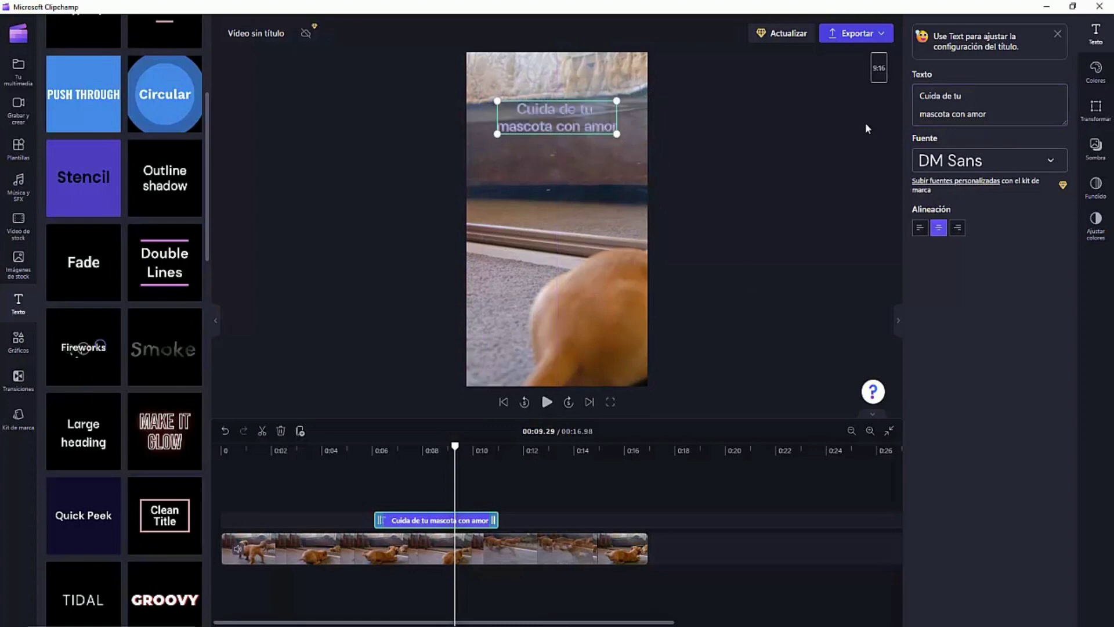
# - Set the shadow colour of the "Cuida de tu mascota con amor" title to white (#FFFFFF)
pyautogui.click(1096, 71)
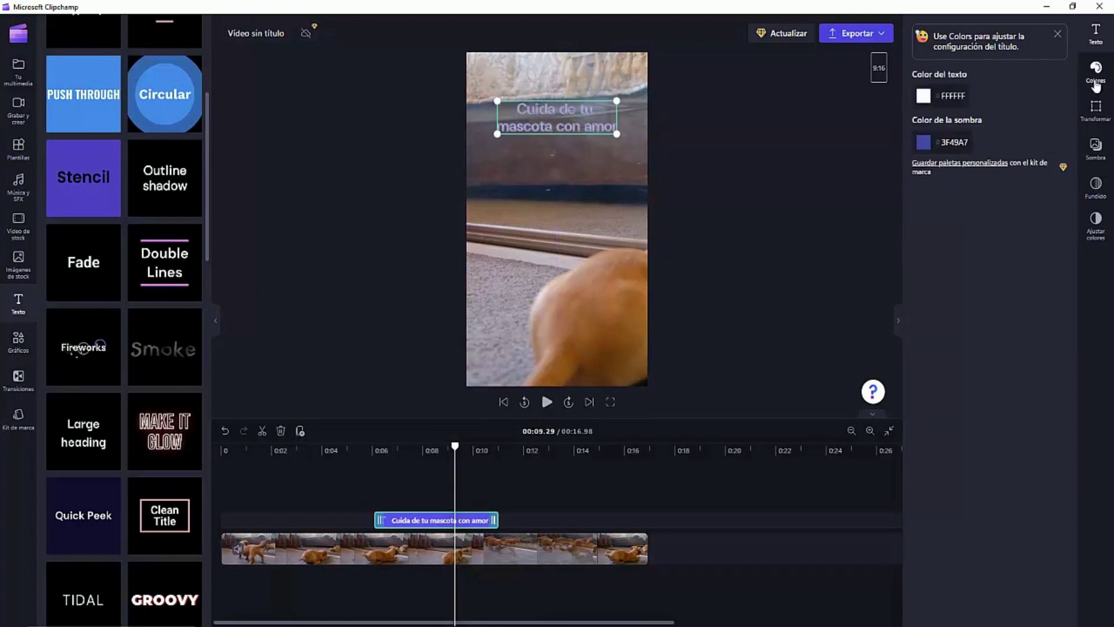
pyautogui.click(922, 148)
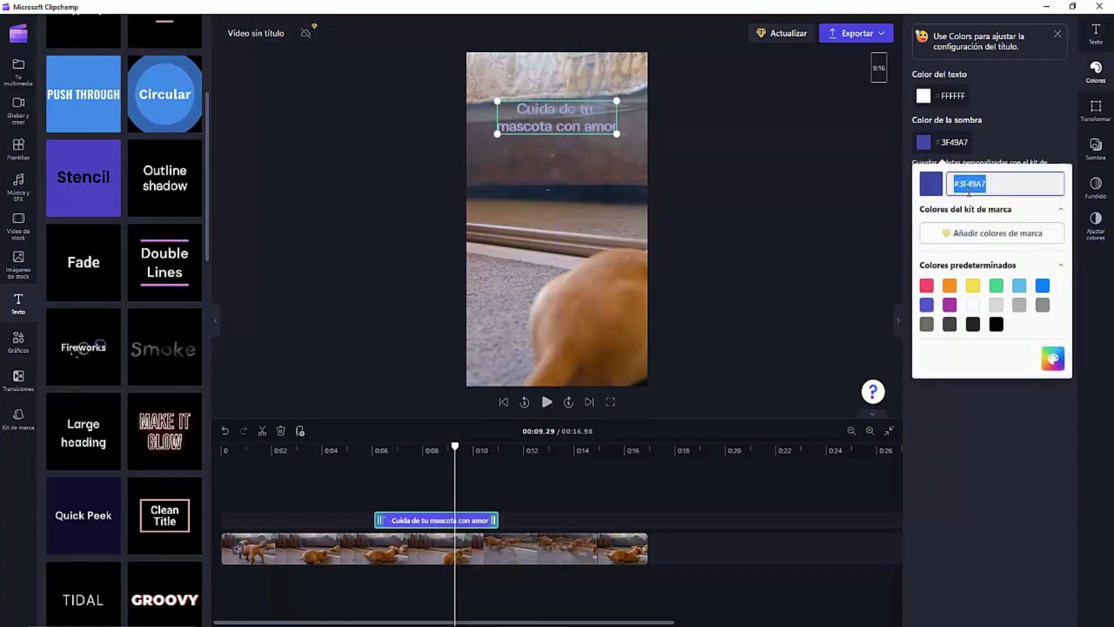
pyautogui.click(972, 306)
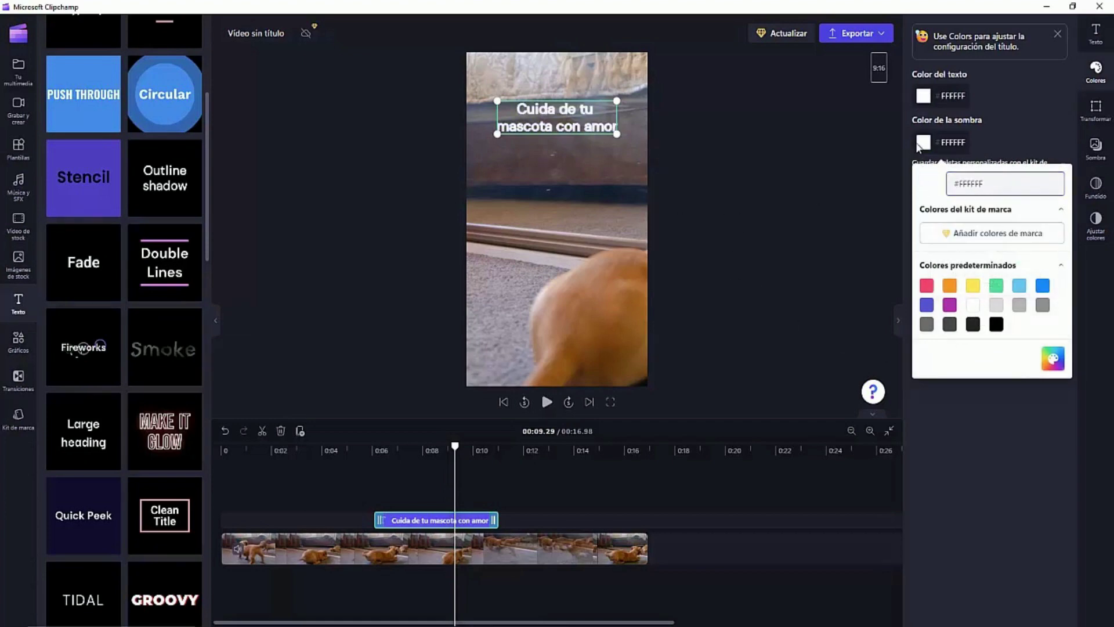
pyautogui.click(846, 206)
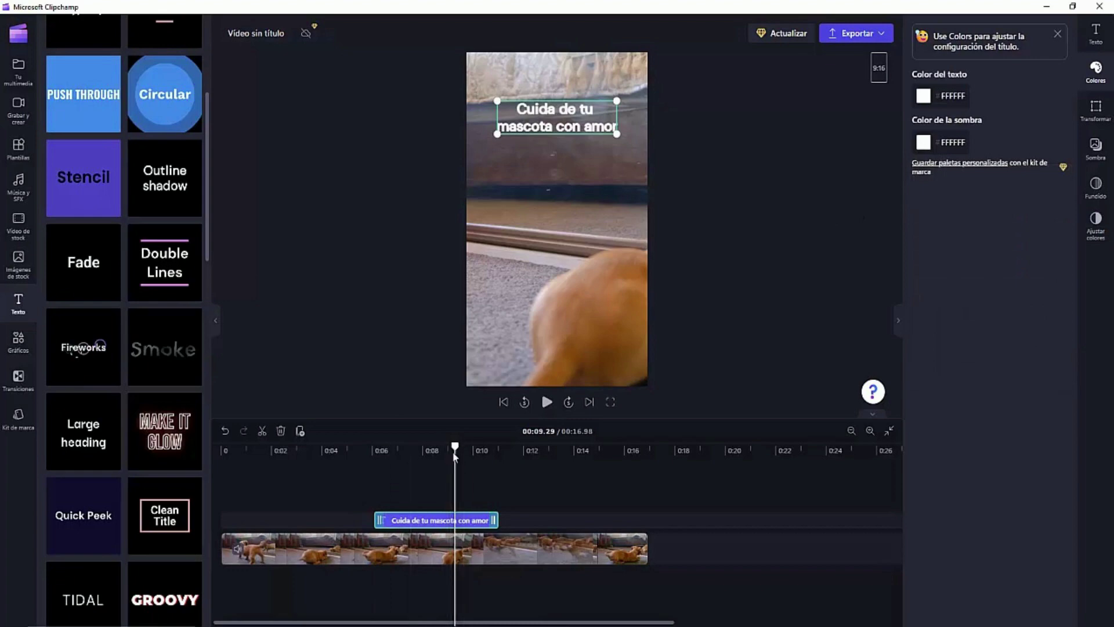
# - Add a second Outline shadow title at about 11 s and copy "y ella te dará su lealtad incondicional" from the ChatGPT phrase table
pyautogui.moveTo(455, 450); pyautogui.dragTo(504, 449)
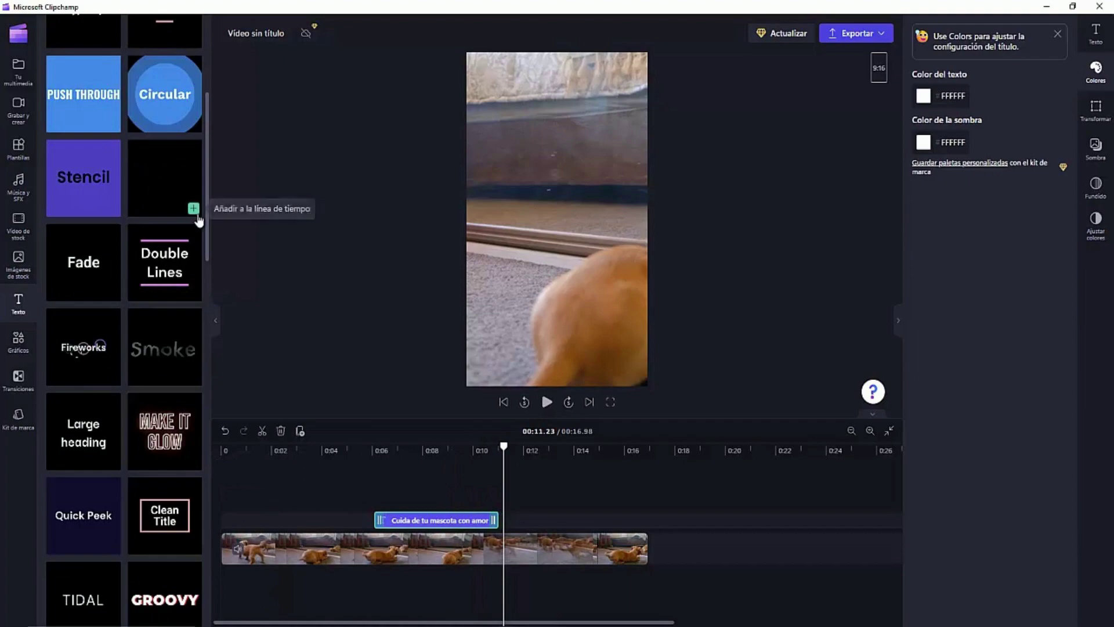
pyautogui.click(194, 209)
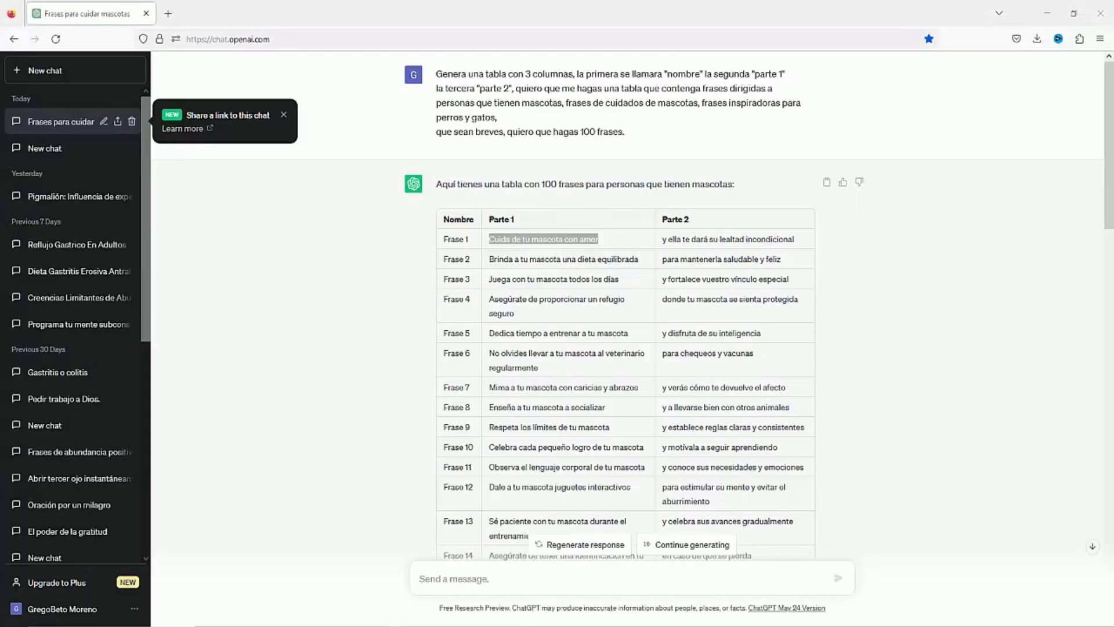
pyautogui.hotkey('alt', 'Tab')
pyautogui.moveTo(658, 242); pyautogui.dragTo(794, 245)
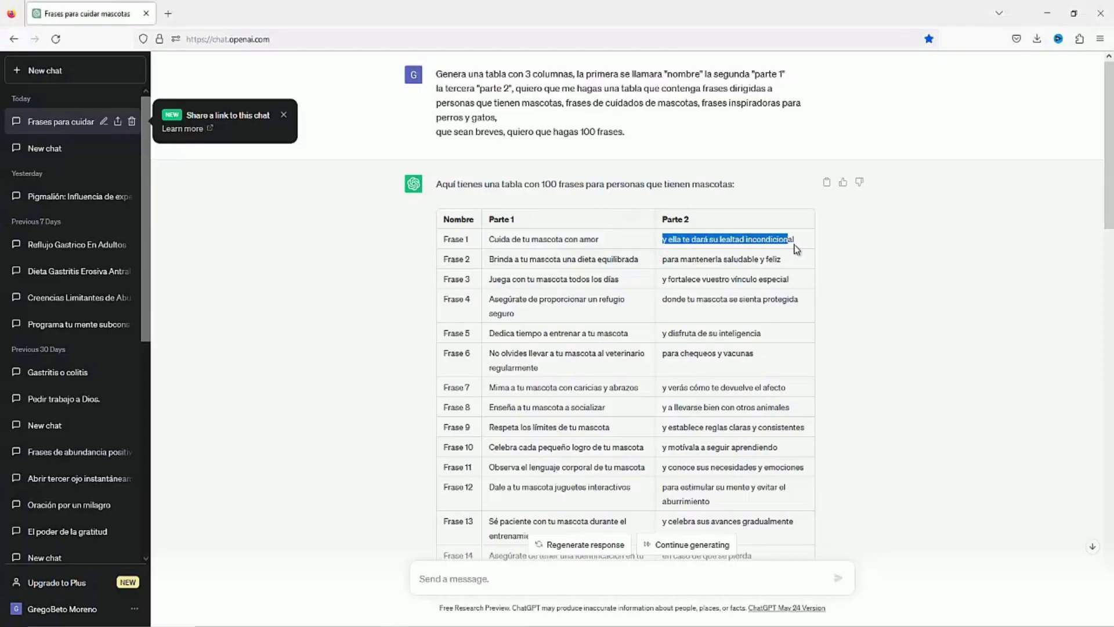
pyautogui.rightClick(782, 237)
pyautogui.click(800, 247)
pyautogui.hotkey('alt', 'Tab')
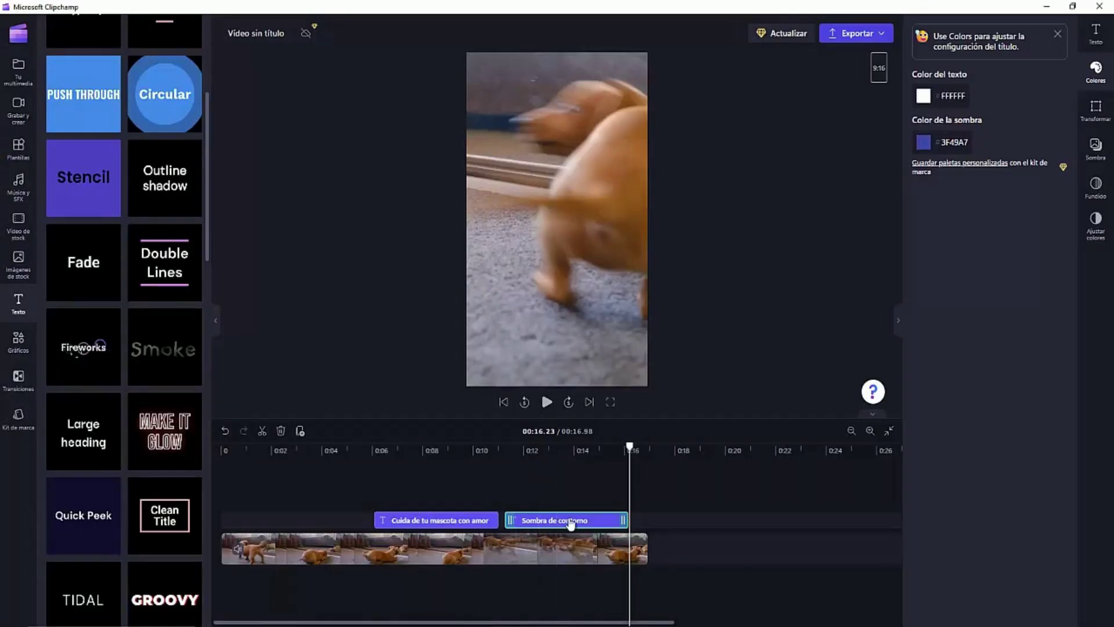
# - Replace the second title's text with "y ella te dará su lealtad incondicional", broken before "lealtad", showing the frame at about 13.6 s
pyautogui.click(1095, 34)
pyautogui.click(989, 114)
pyautogui.hotkey('ctrl', 'a')
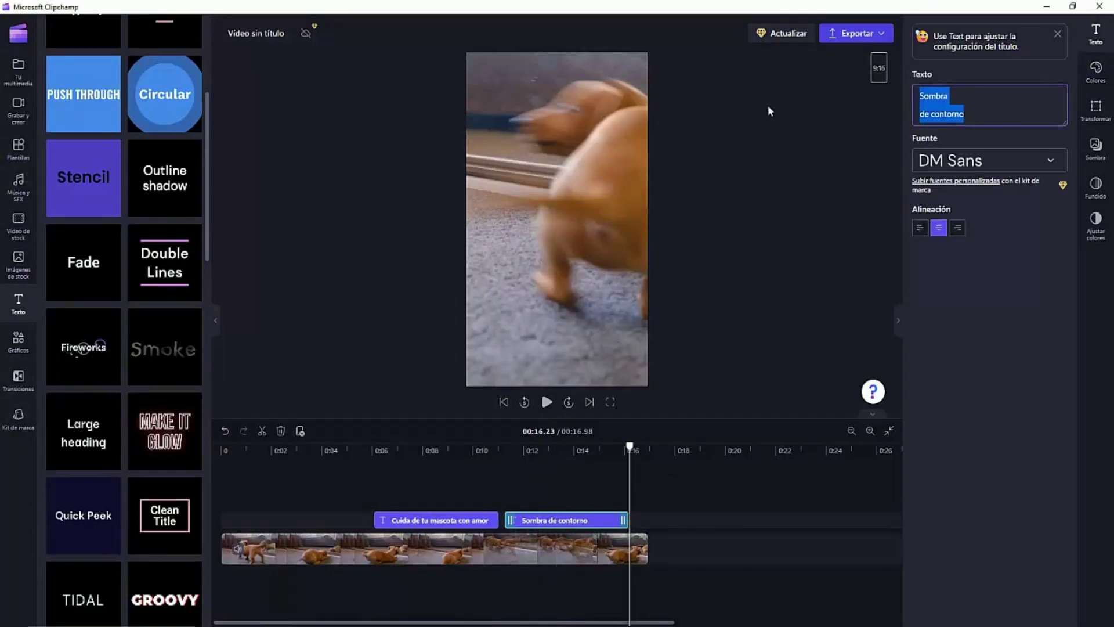
pyautogui.hotkey('ctrl', 'v')
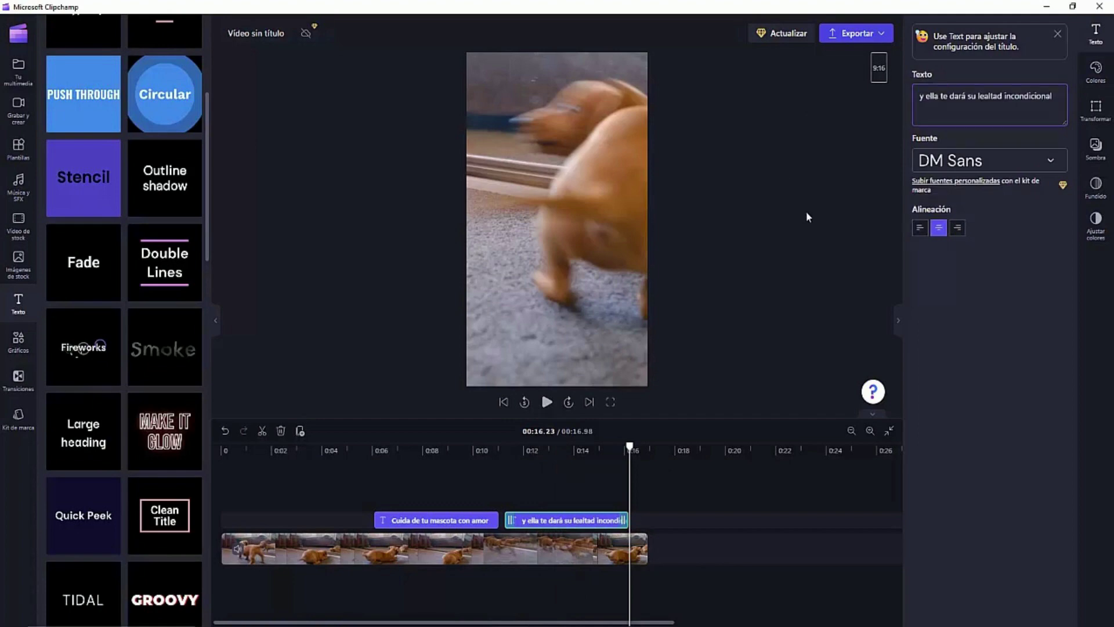
pyautogui.moveTo(631, 452); pyautogui.dragTo(563, 450)
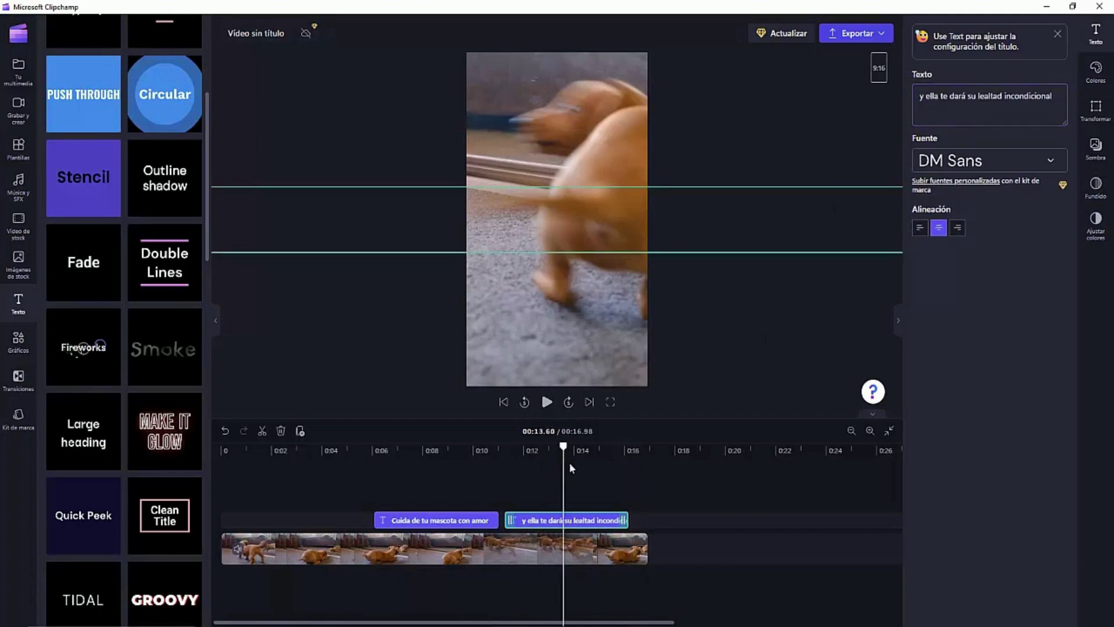
pyautogui.click(978, 95)
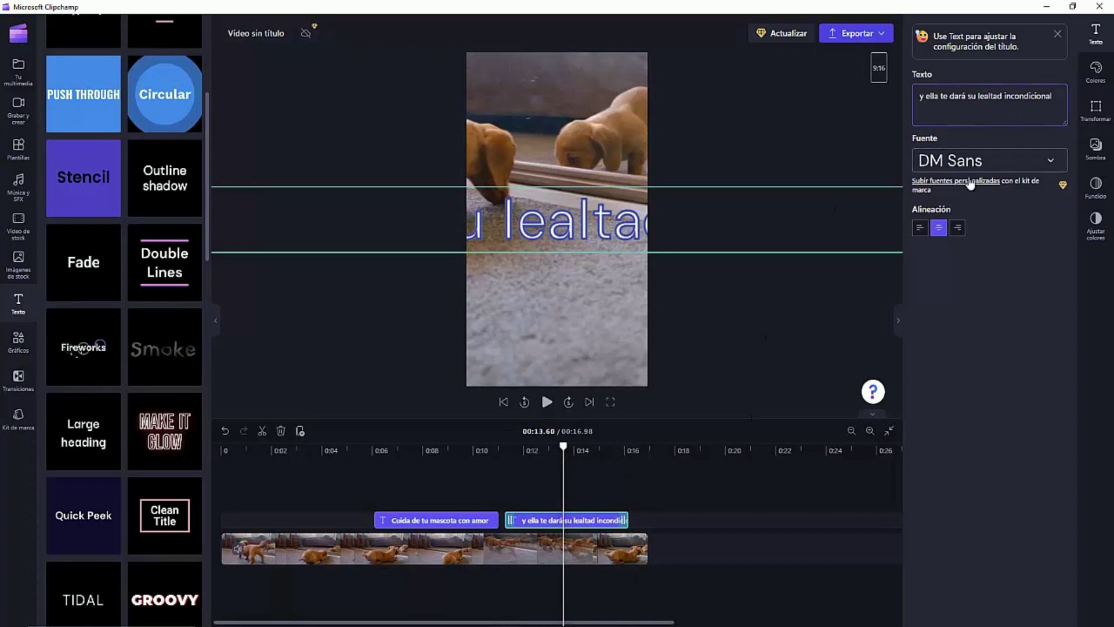
pyautogui.press('Return')
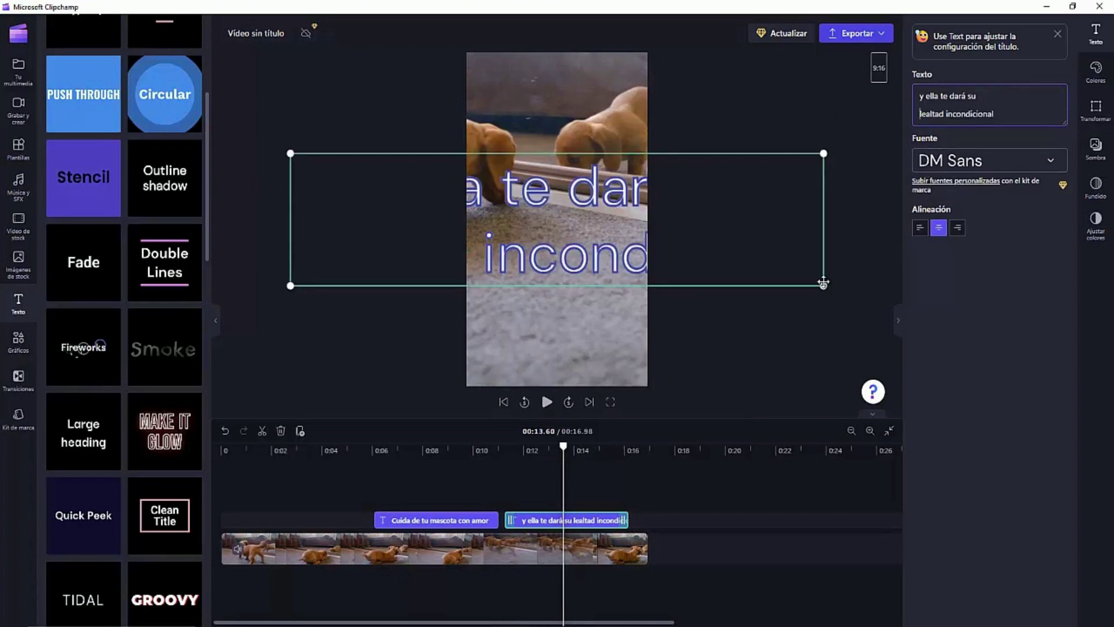
# - Shrink the second title to fit within the frame width and position it near the middle of the video
pyautogui.moveTo(821, 285); pyautogui.dragTo(462, 196)
pyautogui.moveTo(383, 181); pyautogui.dragTo(583, 256)
pyautogui.moveTo(651, 262); pyautogui.dragTo(630, 238)
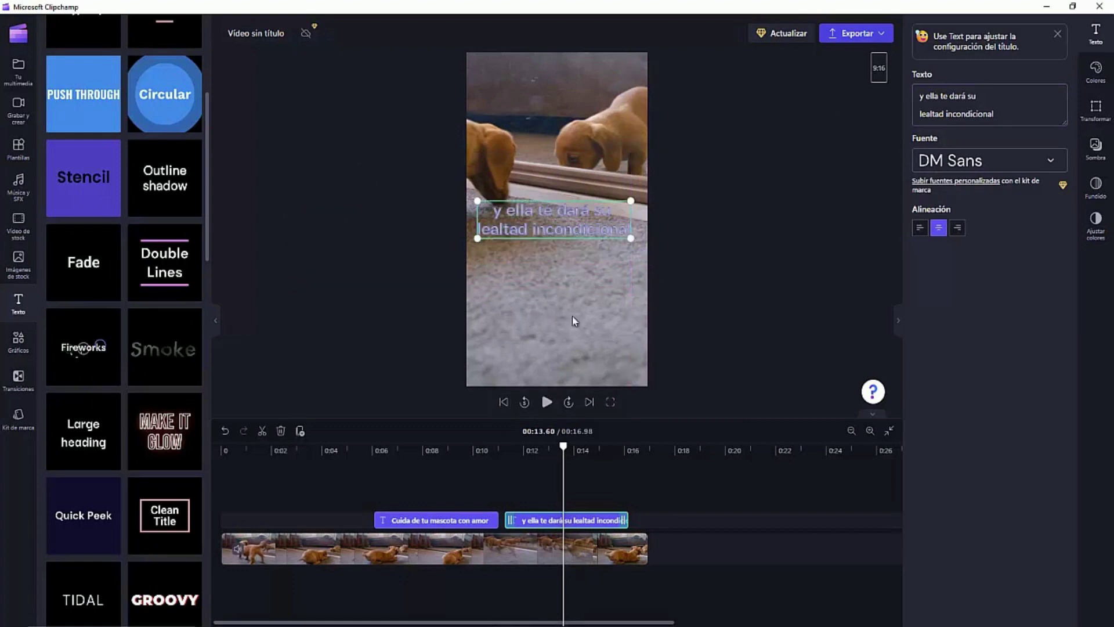
# - Set the shadow colour of the second title to white (#FFFFFF)
pyautogui.click(1085, 72)
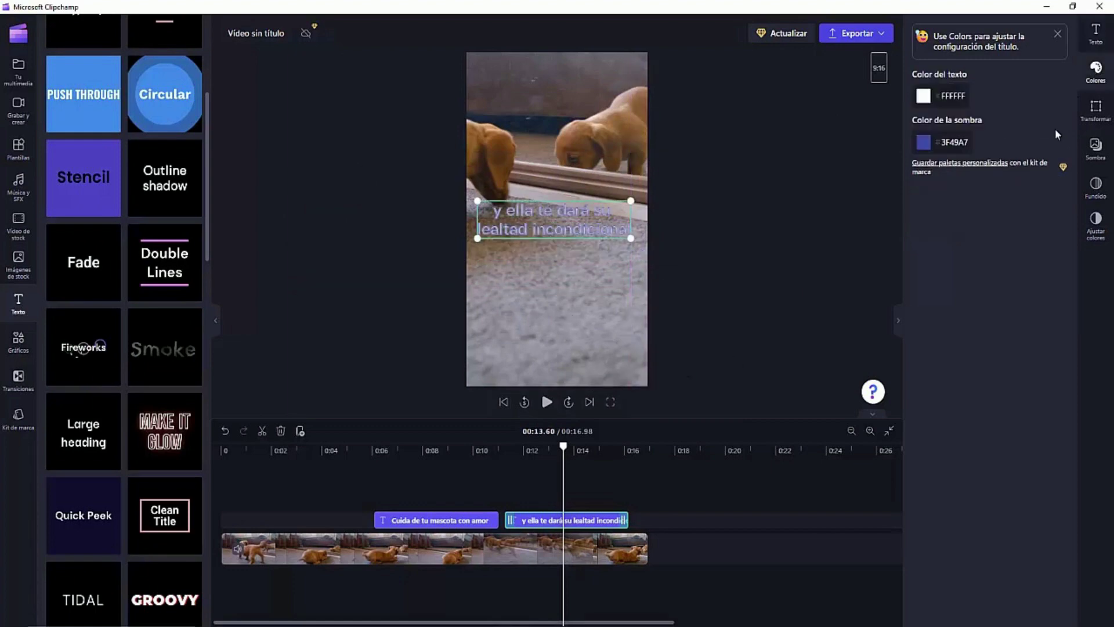
pyautogui.click(939, 142)
pyautogui.click(972, 304)
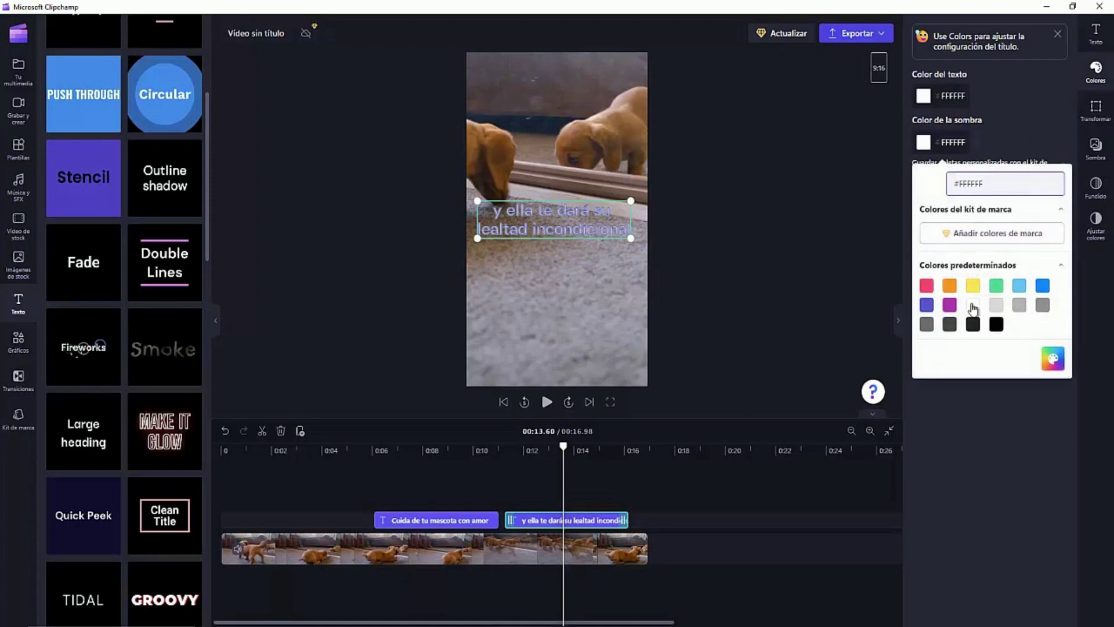
# - Play the video from the beginning up to about 6 s to check when the first title comes in
pyautogui.click(262, 493)
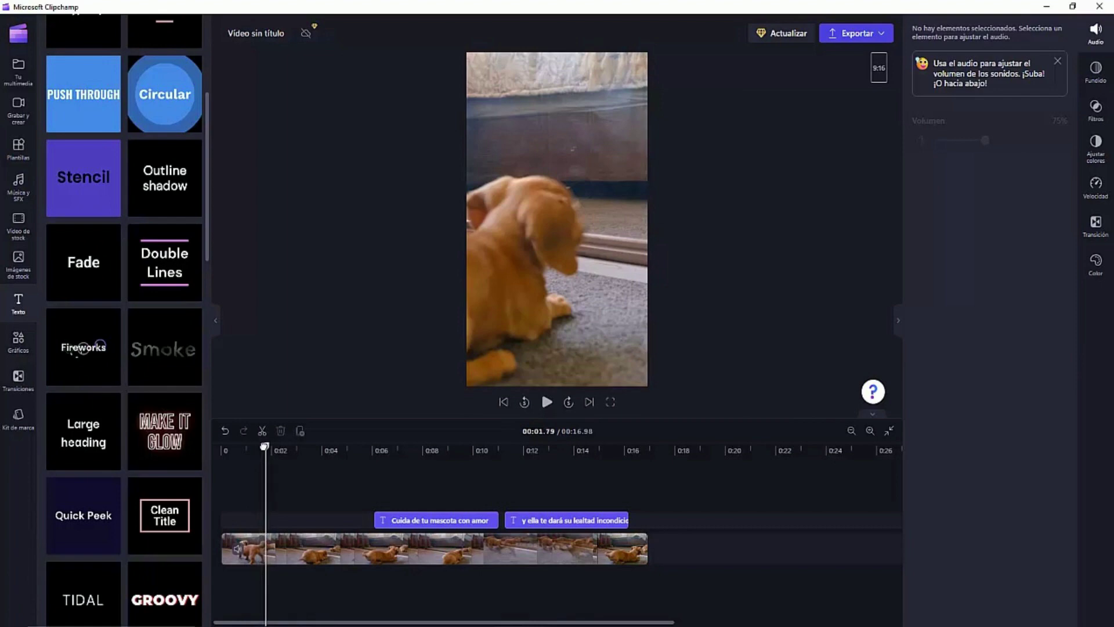
pyautogui.moveTo(265, 446); pyautogui.dragTo(196, 465)
pyautogui.press('space')
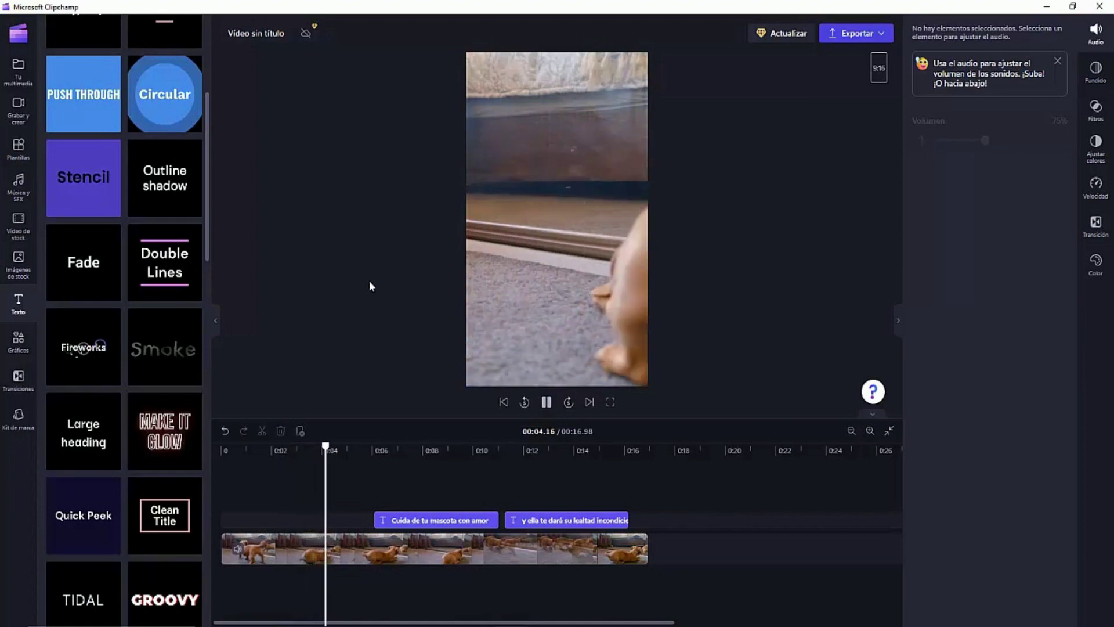
pyautogui.press('space')
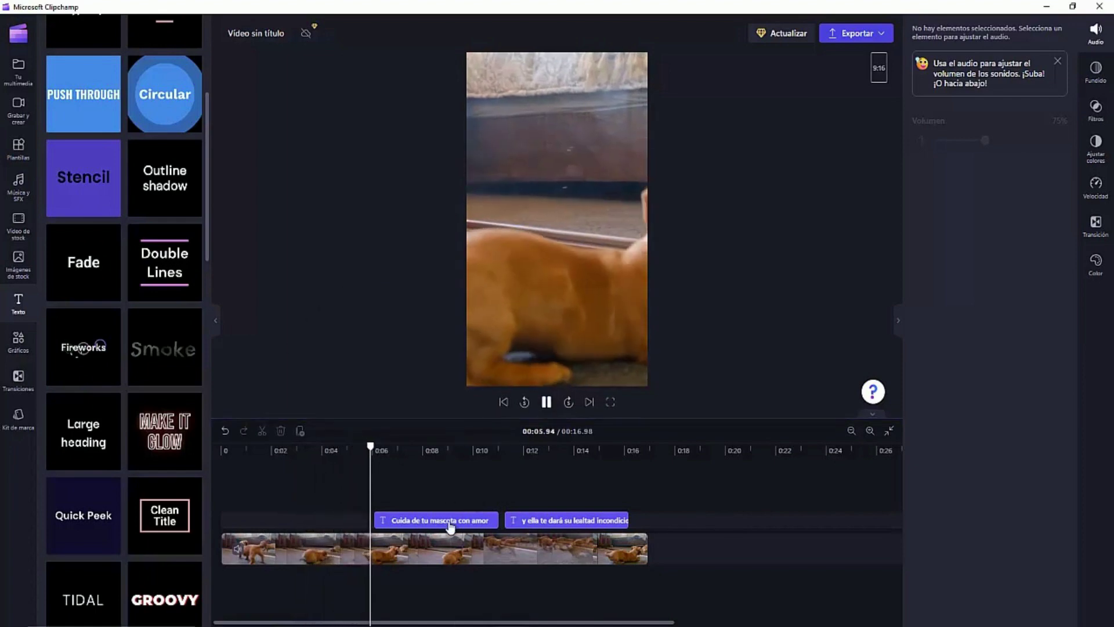
# - Move both titles earlier, with the first starting at about 0.7 s, and trim the end of the puppy video to about 10.9 s
pyautogui.moveTo(452, 521); pyautogui.dragTo(304, 518)
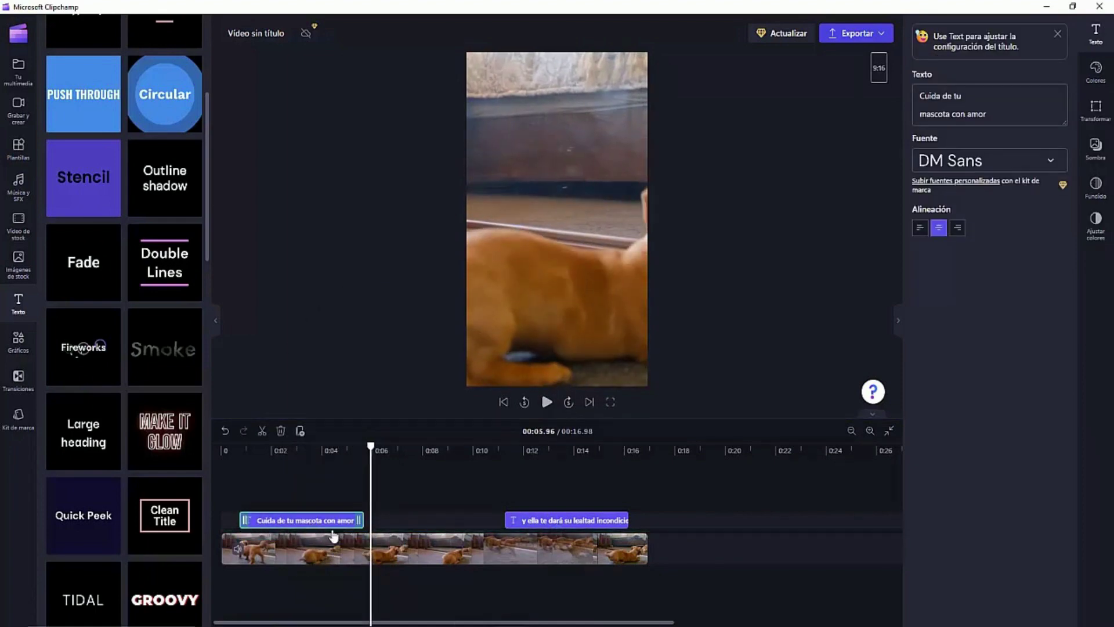
pyautogui.moveTo(529, 526); pyautogui.dragTo(381, 531)
pyautogui.moveTo(645, 562); pyautogui.dragTo(491, 569)
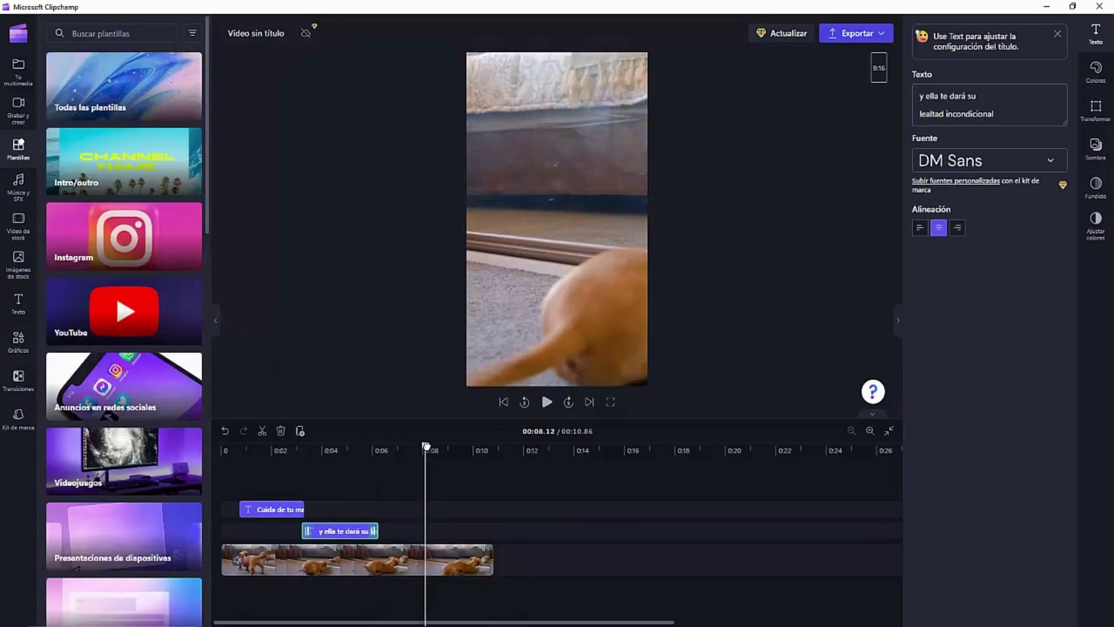
pyautogui.moveTo(426, 445); pyautogui.dragTo(214, 476)
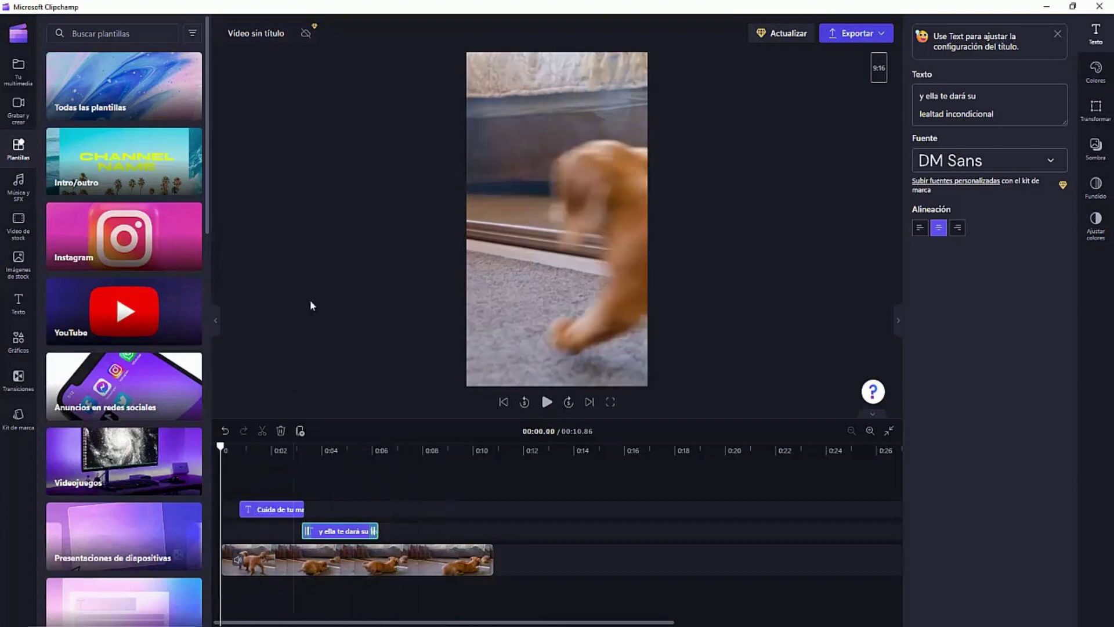
# - Look through the TikTok video templates and return to the list of template categories
pyautogui.moveTo(203, 231); pyautogui.dragTo(210, 369)
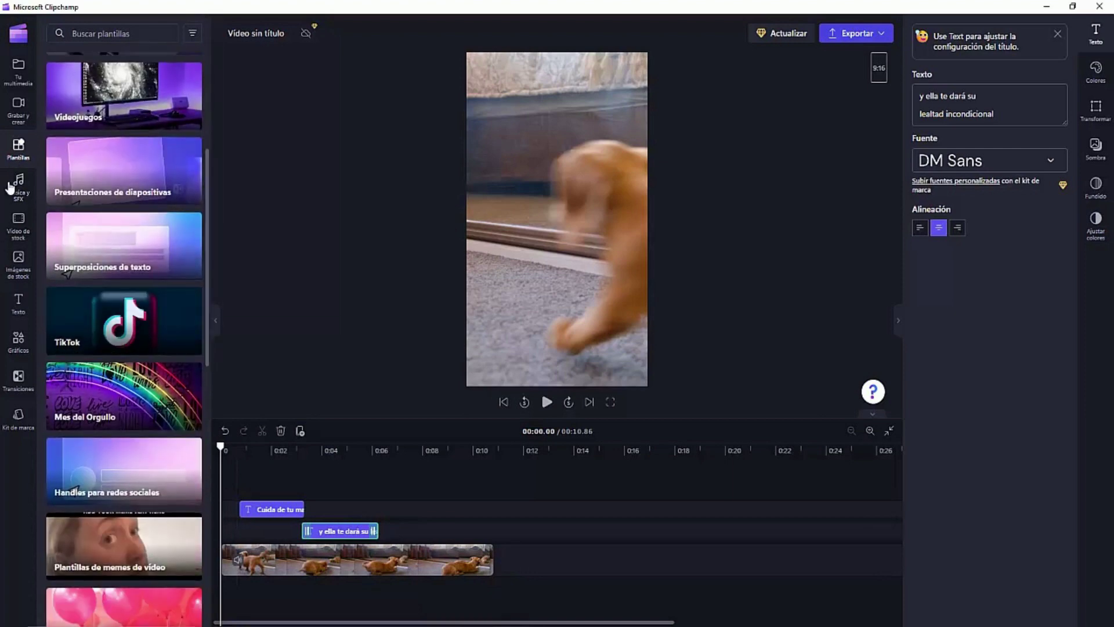
pyautogui.click(123, 326)
pyautogui.moveTo(208, 163); pyautogui.dragTo(214, 244)
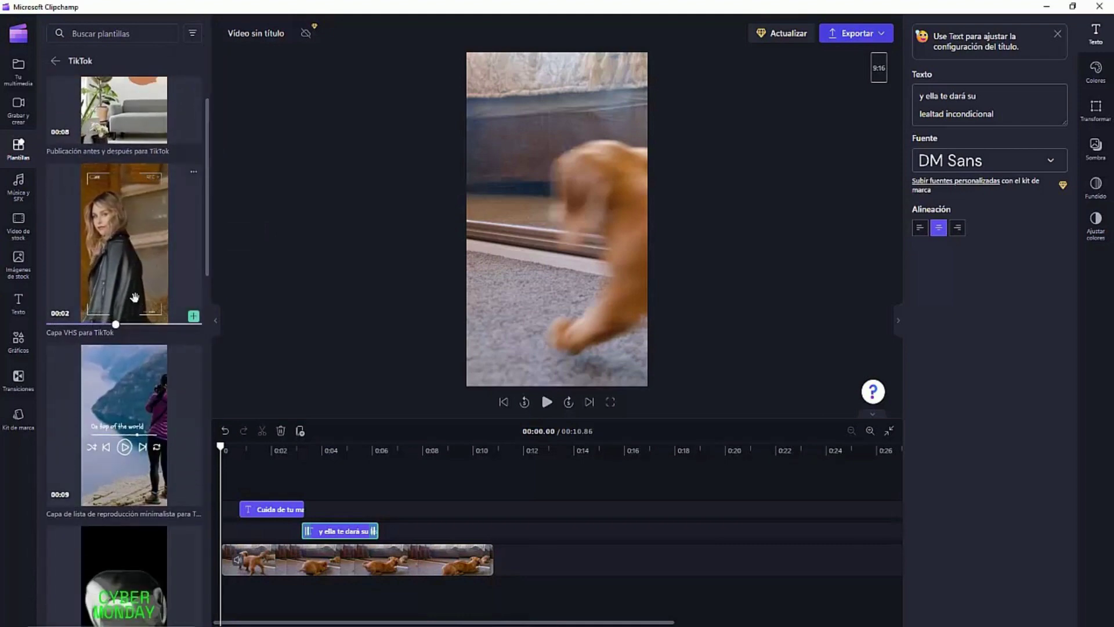
pyautogui.moveTo(209, 247); pyautogui.dragTo(215, 174)
pyautogui.click(18, 145)
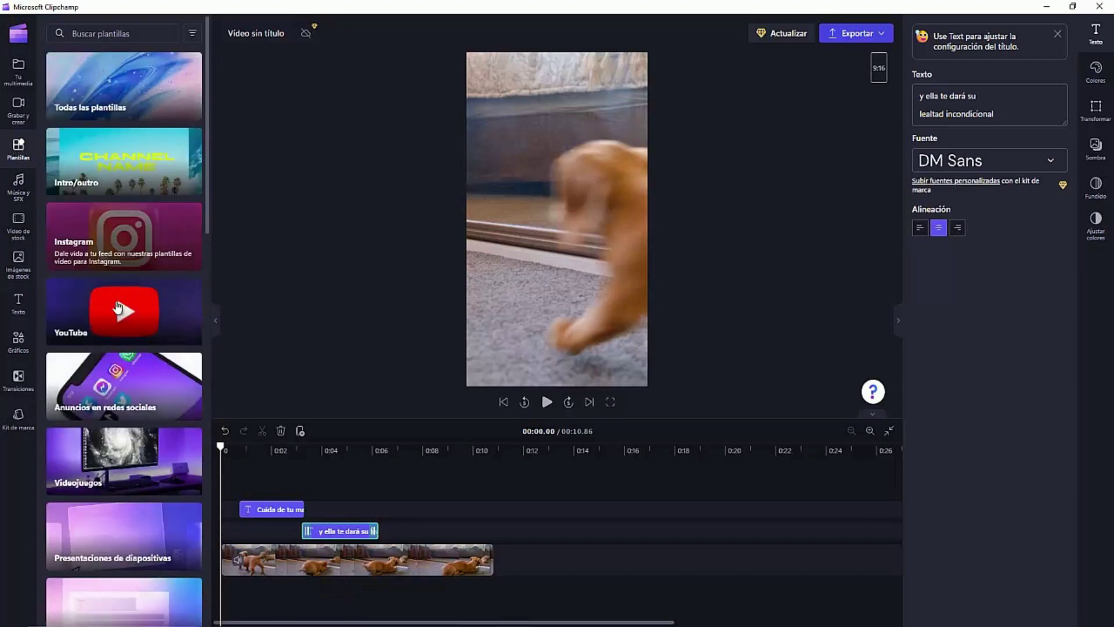
# - Examine the YouTube and Instagram templates and look through the rest of the template categories down to Pinterest
pyautogui.click(119, 311)
pyautogui.moveTo(207, 99)
pyautogui.mouseDown()
pyautogui.moveTo(218, 198)
pyautogui.moveTo(210, 239)
pyautogui.moveTo(209, 117)
pyautogui.mouseUp()
pyautogui.click(55, 60)
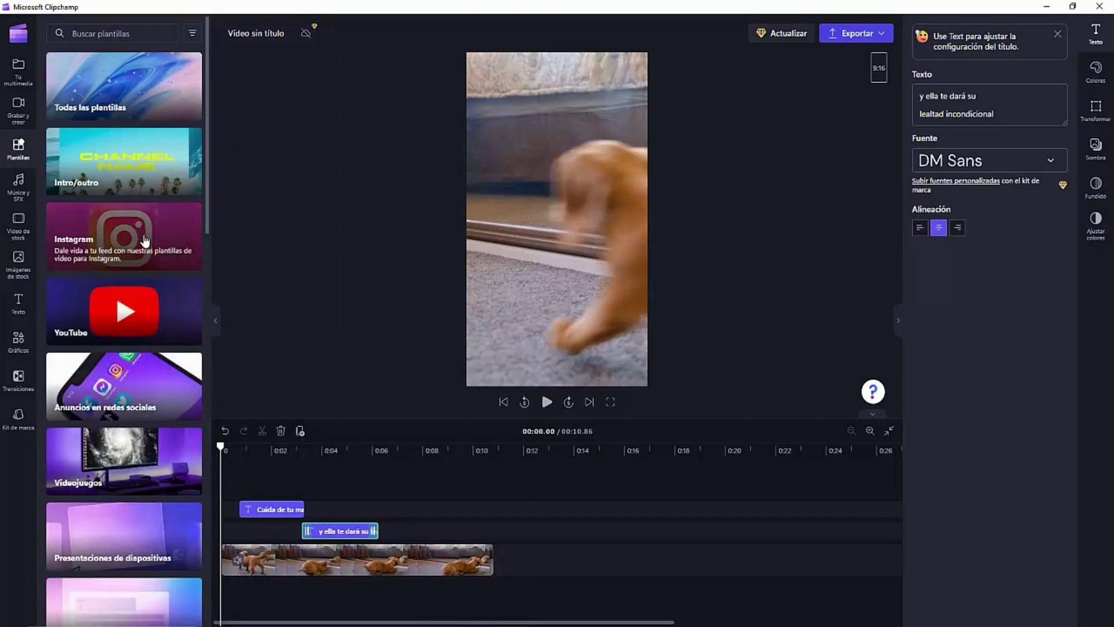
pyautogui.click(144, 238)
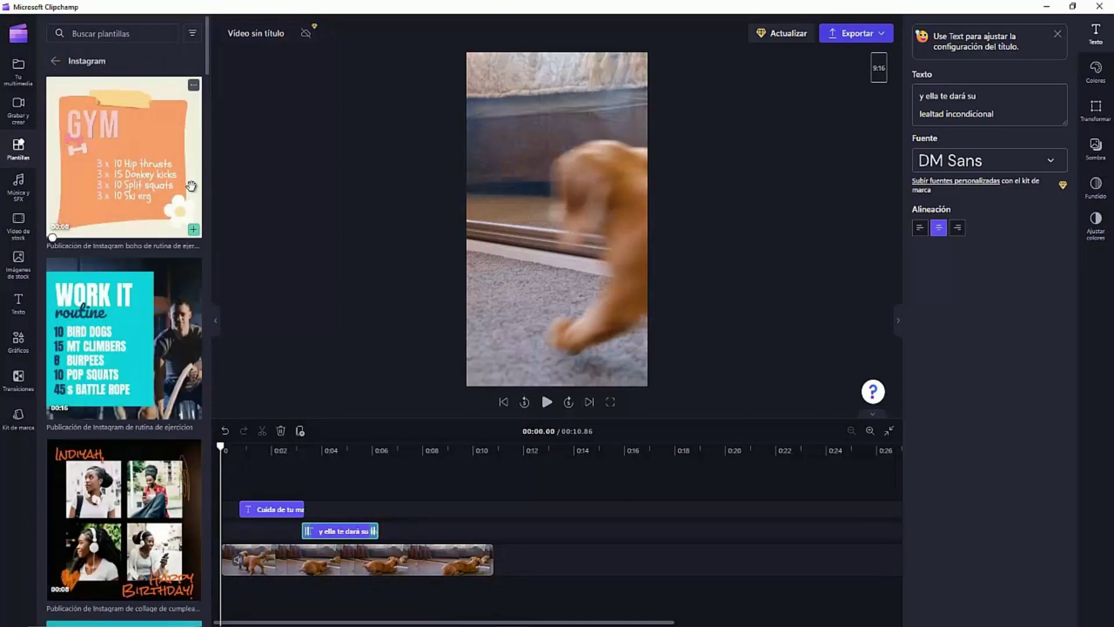
pyautogui.click(18, 148)
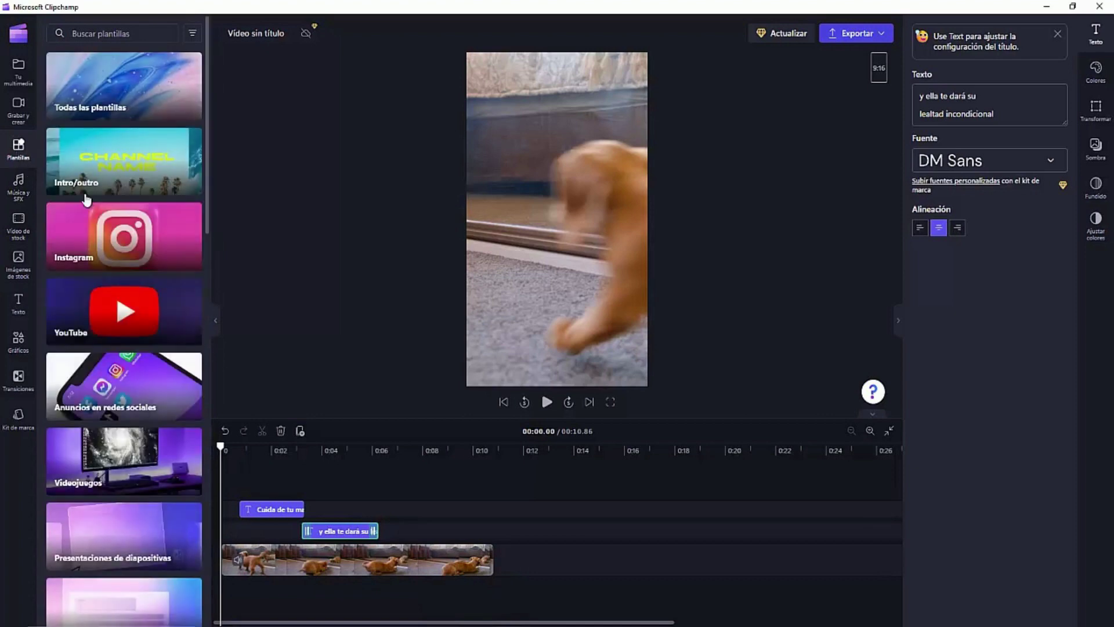
pyautogui.scroll(-6, 198, 246)
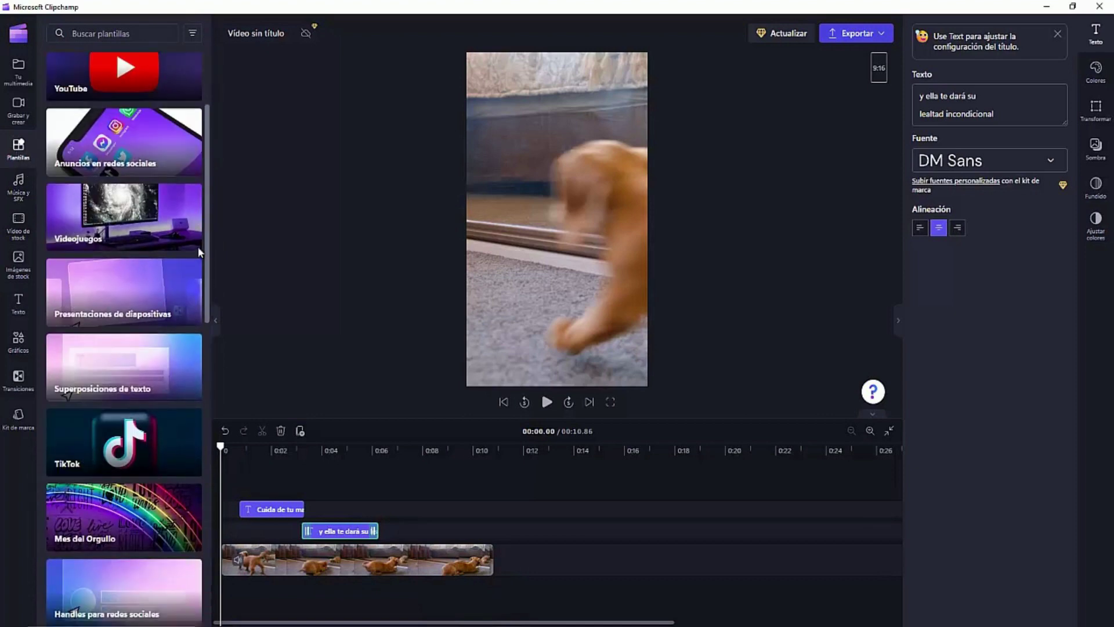
pyautogui.scroll(-9, 198, 290)
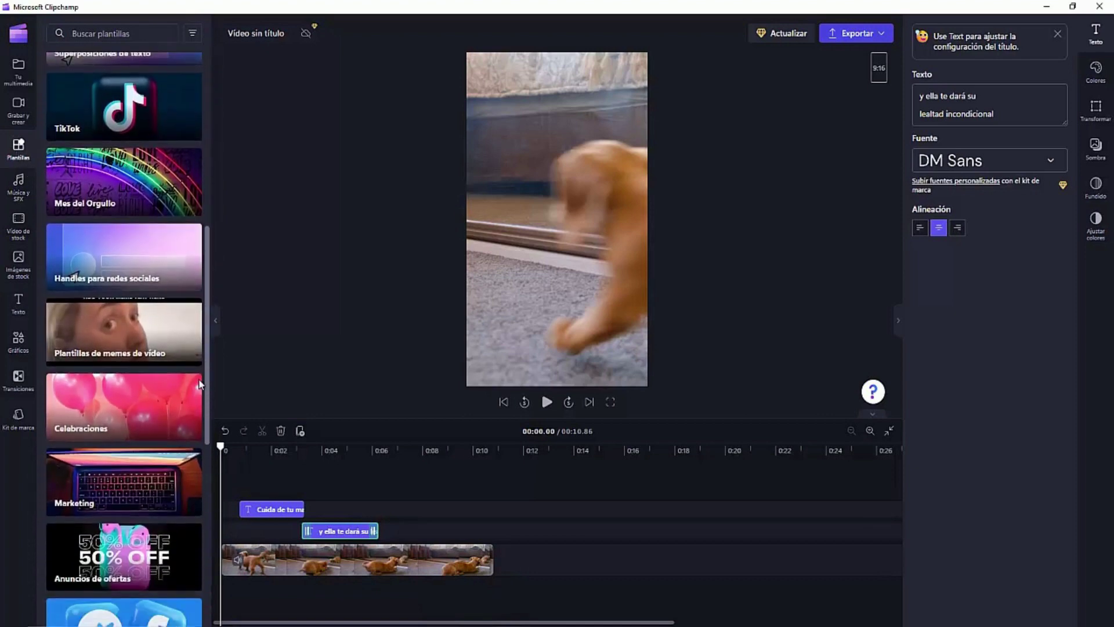
pyautogui.scroll(-5, 196, 505)
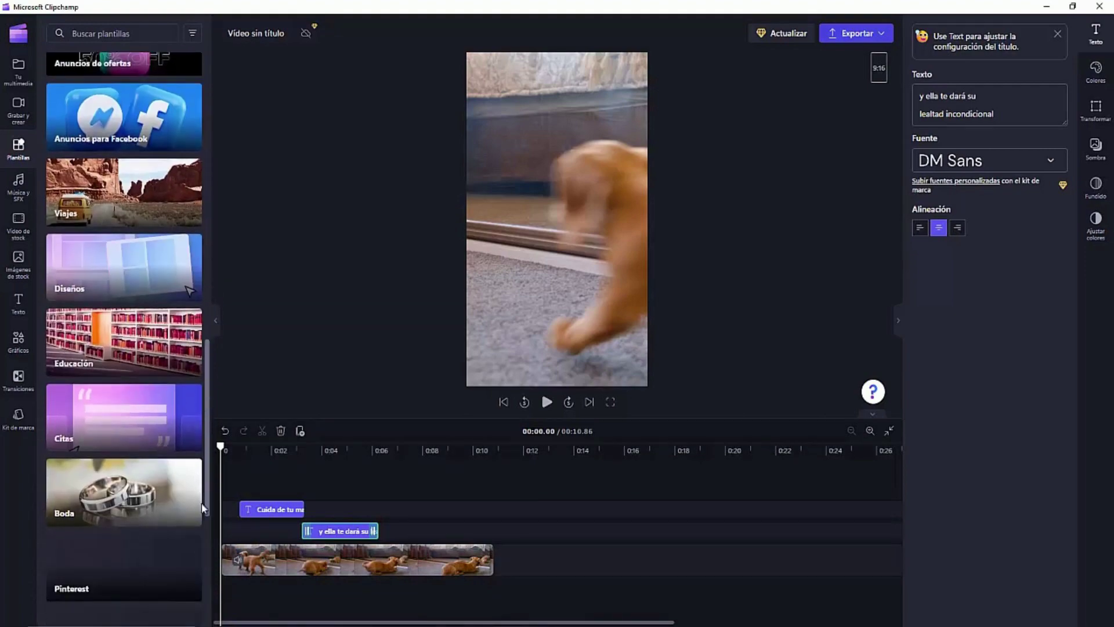
# - Return to the TikTok template category and look through its vertical video templates
pyautogui.scroll(13, 197, 522)
pyautogui.click(145, 301)
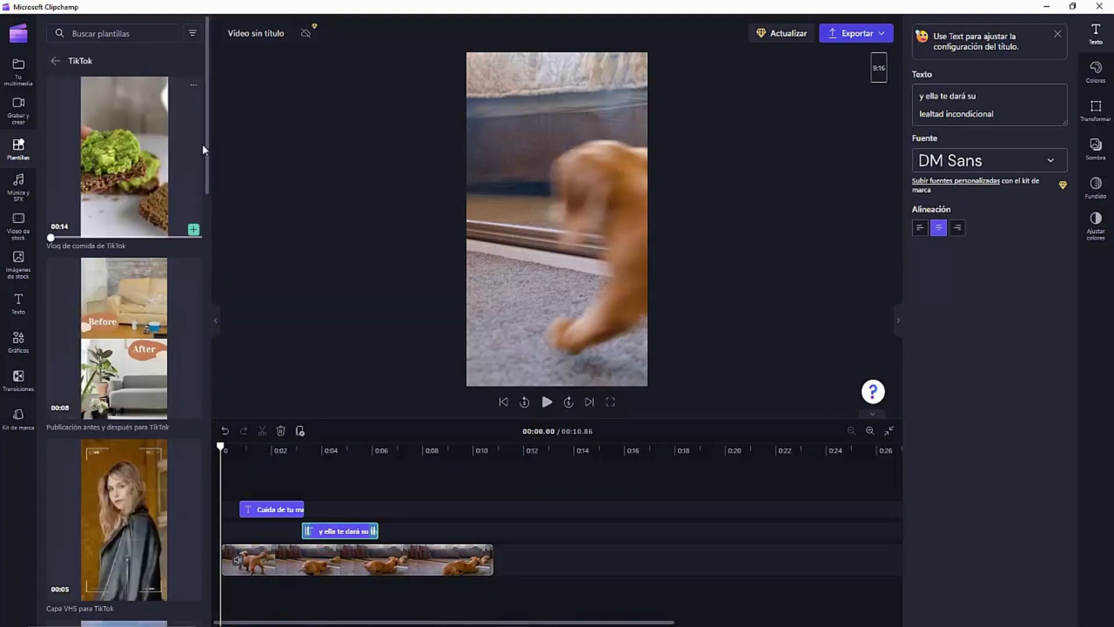
pyautogui.moveTo(206, 149)
pyautogui.mouseDown()
pyautogui.moveTo(200, 222)
pyautogui.moveTo(189, 160)
pyautogui.mouseUp()
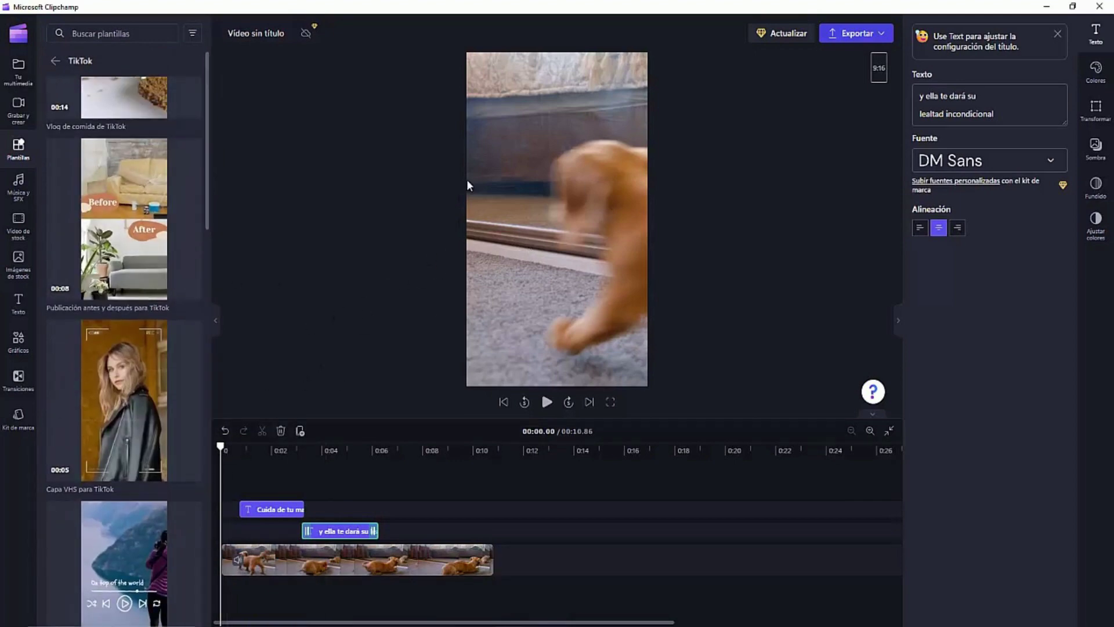
# - Look through the available transitions, the brand kit and the text options
pyautogui.click(18, 380)
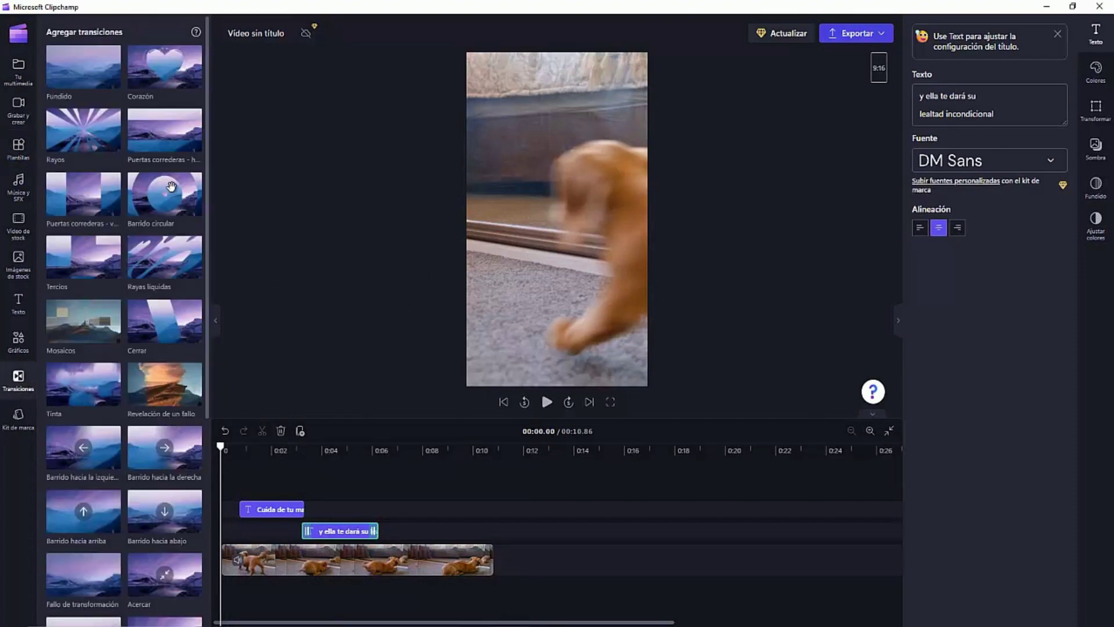
pyautogui.click(18, 416)
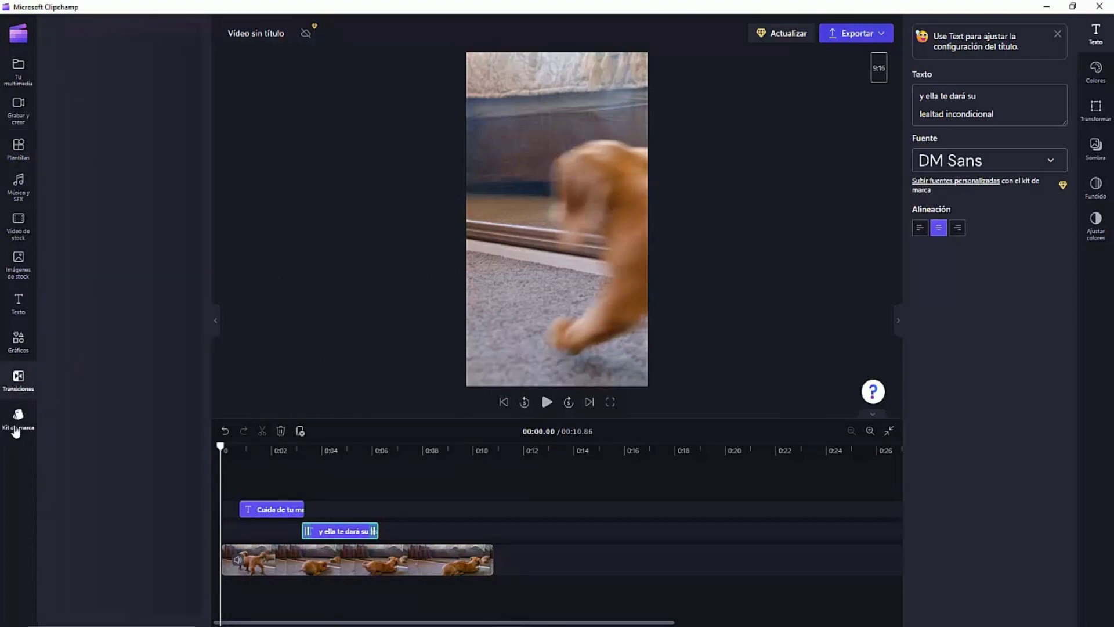
pyautogui.click(18, 385)
pyautogui.click(18, 303)
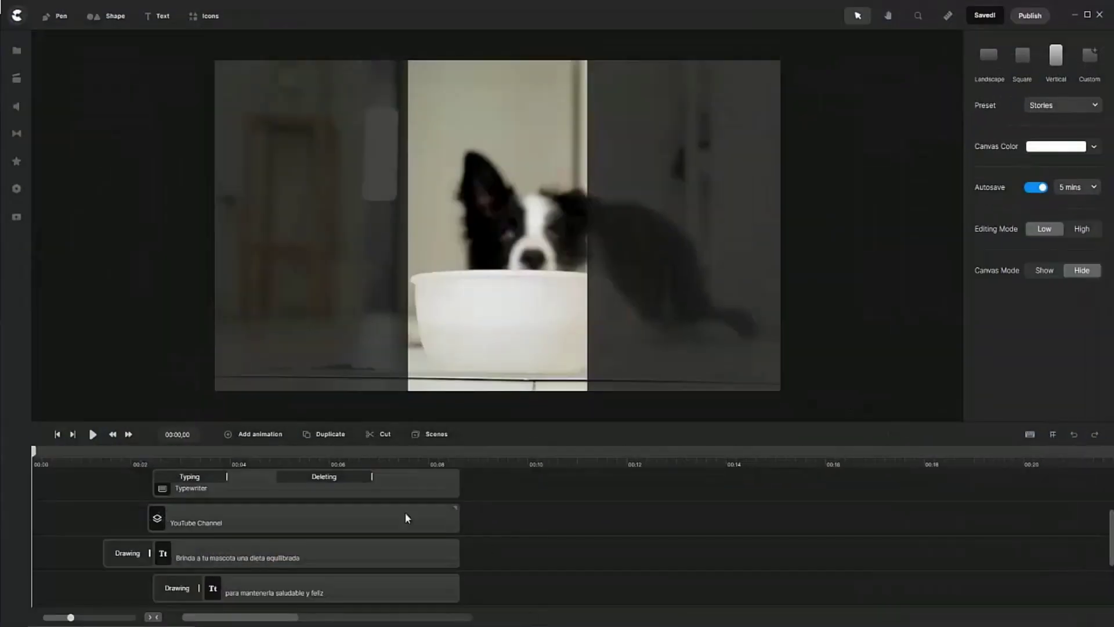
# - Switch to the pet diet short in the other video editor and view its frame at about 5 s
pyautogui.click(288, 461)
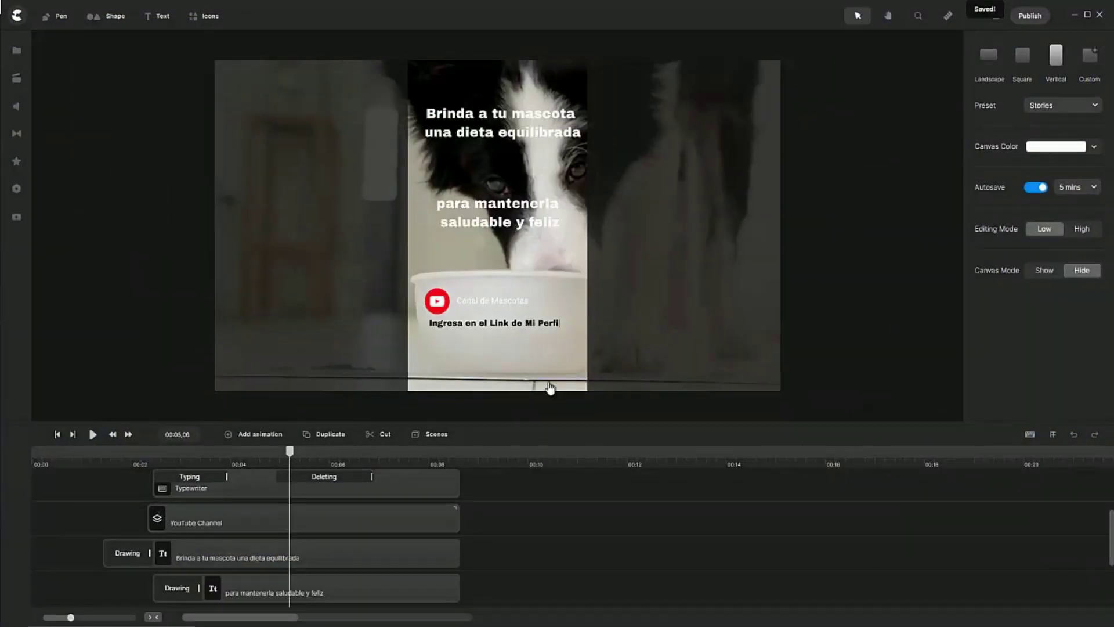